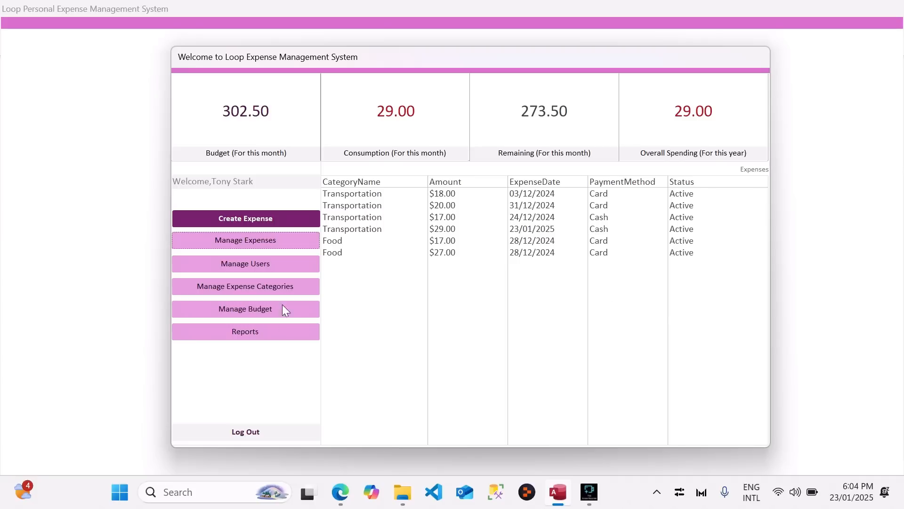
# - Switch the Main dashboard form to Design view and close the full-screen background form
pyautogui.click(239, 332)
pyautogui.moveTo(448, 58); pyautogui.dragTo(448, 61)
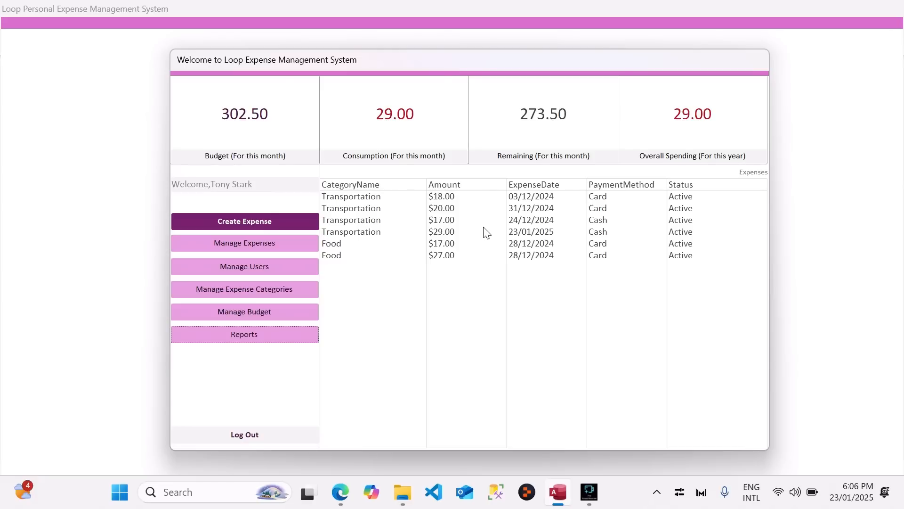
pyautogui.rightClick(469, 64)
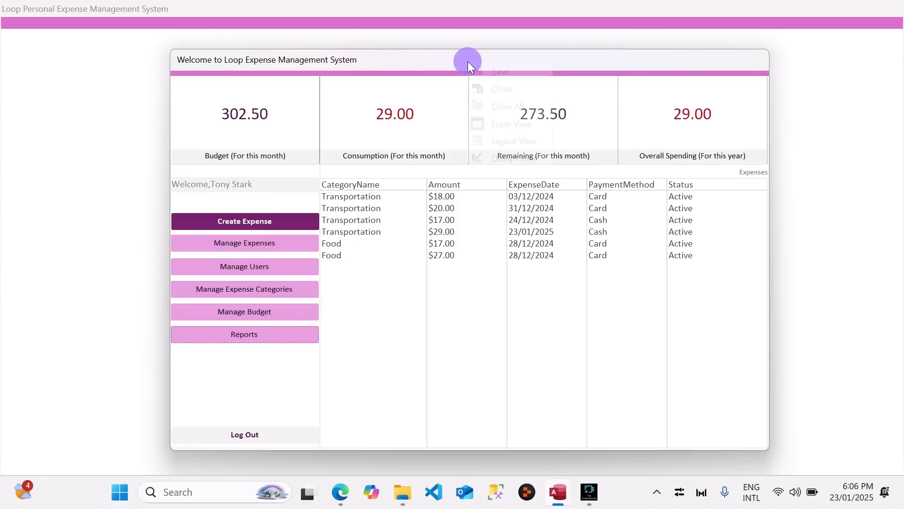
pyautogui.click(528, 157)
pyautogui.rightClick(405, 15)
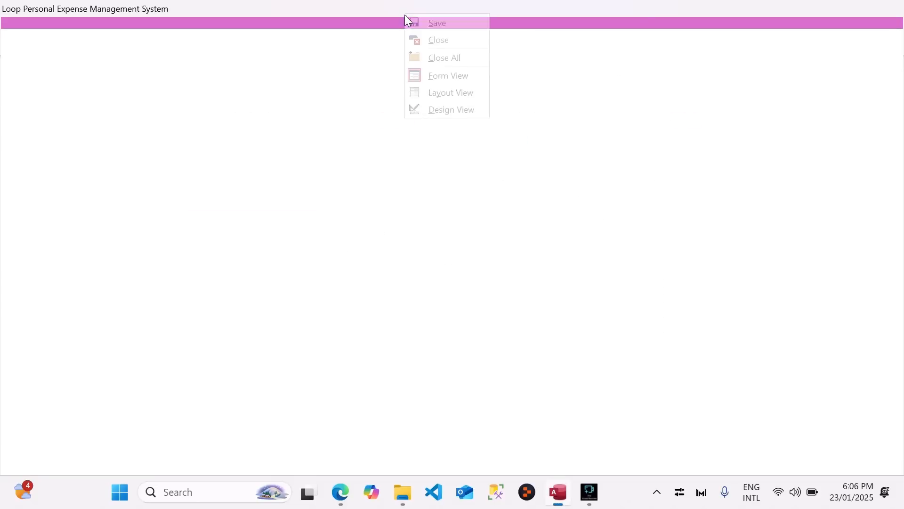
pyautogui.click(430, 40)
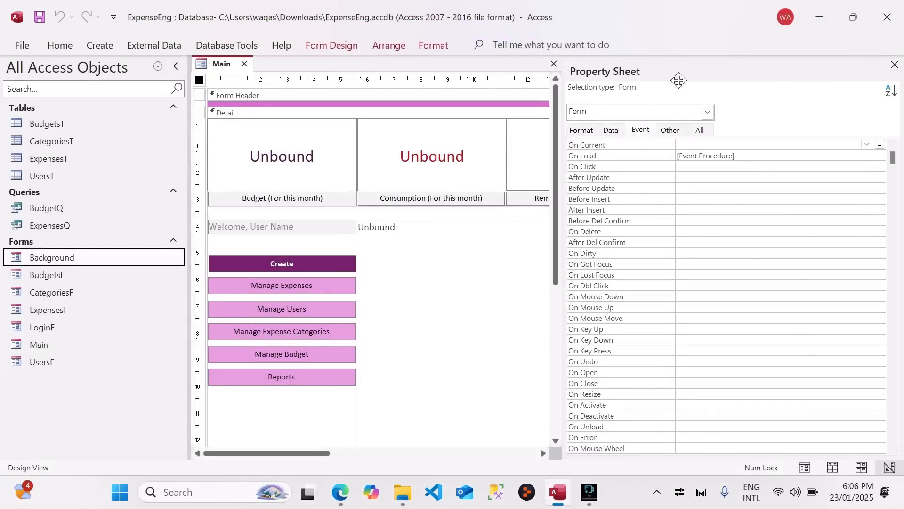
# - Create a new empty report in Design view and widen it to about 14 cm
pyautogui.moveTo(561, 103); pyautogui.dragTo(725, 102)
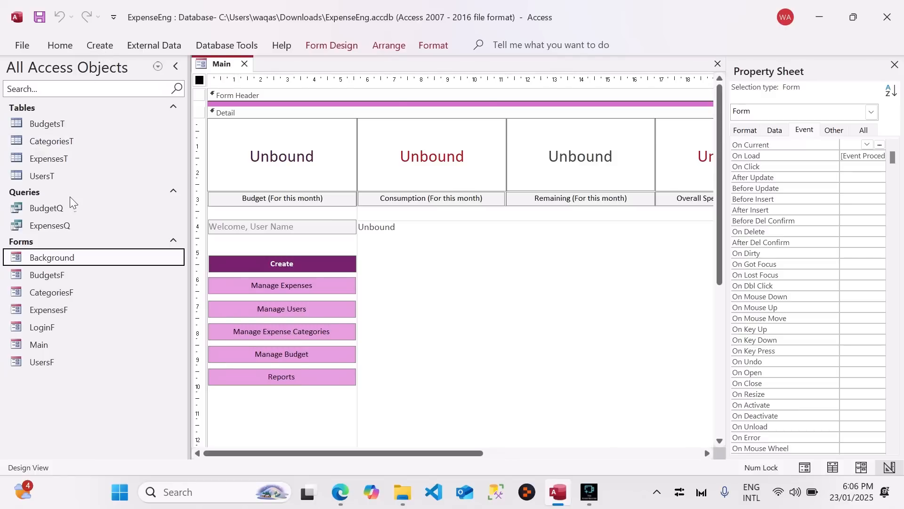
pyautogui.click(99, 46)
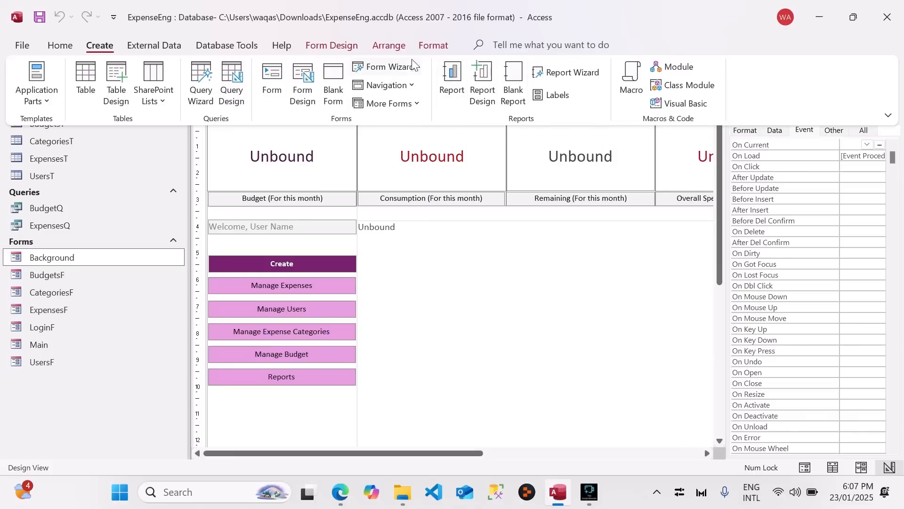
pyautogui.click(515, 119)
pyautogui.click(473, 105)
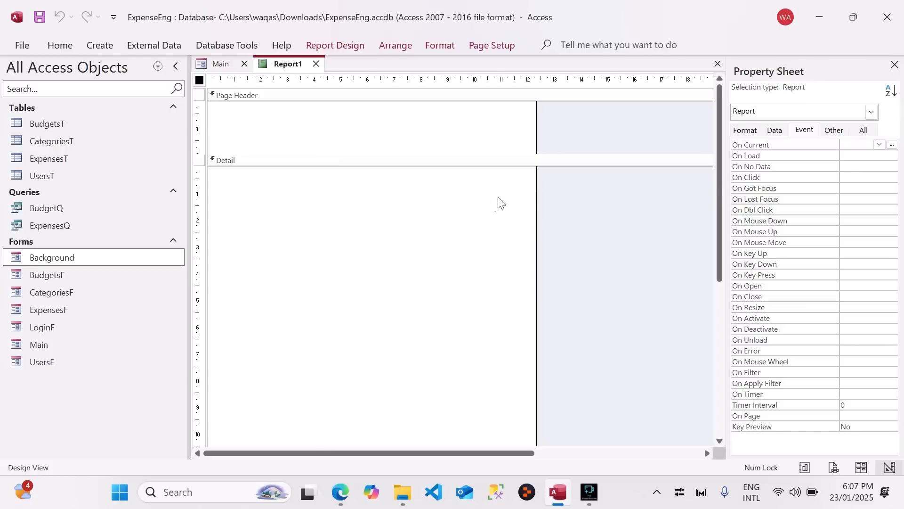
pyautogui.click(536, 260)
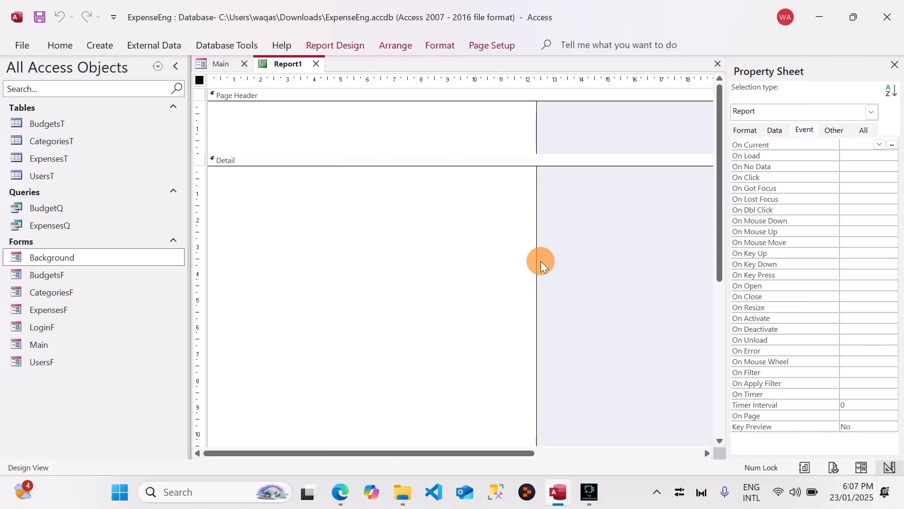
pyautogui.moveTo(536, 260); pyautogui.dragTo(584, 257)
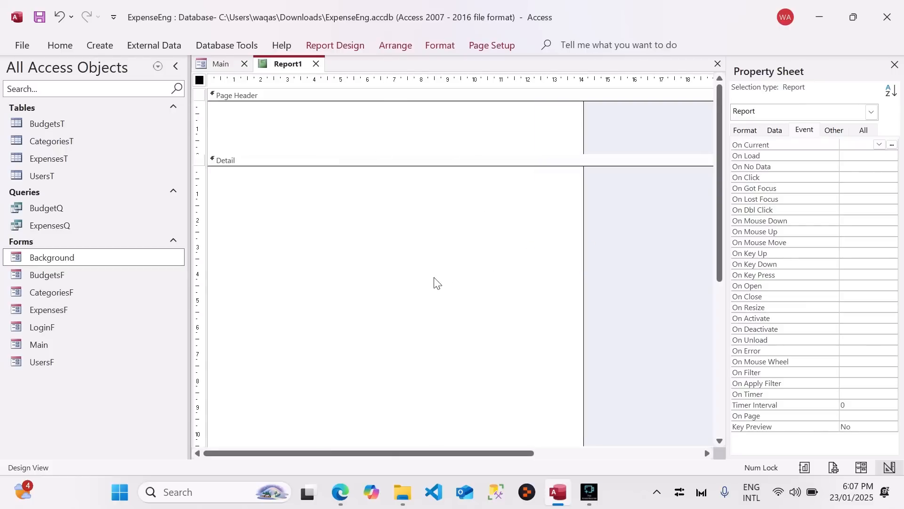
# - Shorten the new report's Detail section to about 10.5 cm and its Page Header to about 1.4 cm
pyautogui.scroll(-3, 434, 283)
pyautogui.moveTo(422, 375); pyautogui.dragTo(416, 323)
pyautogui.scroll(5, 405, 306)
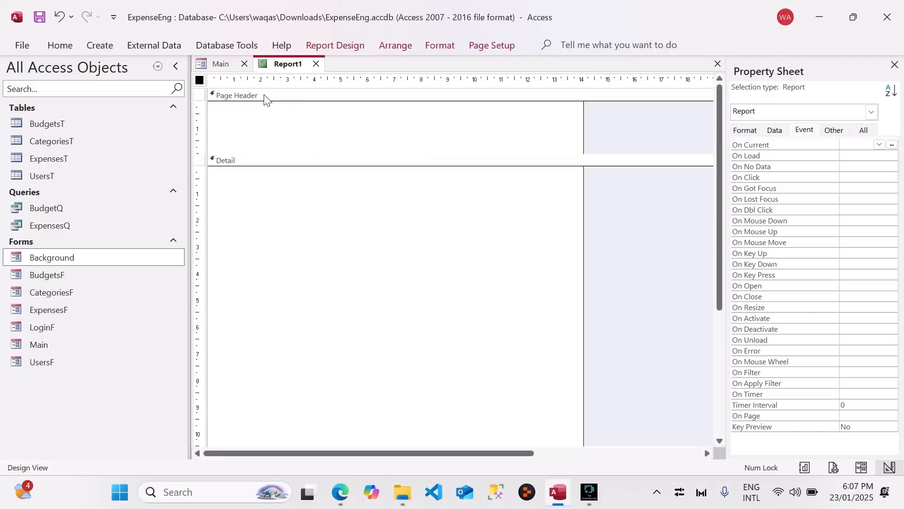
pyautogui.click(220, 63)
pyautogui.click(288, 65)
pyautogui.moveTo(357, 158); pyautogui.dragTo(351, 138)
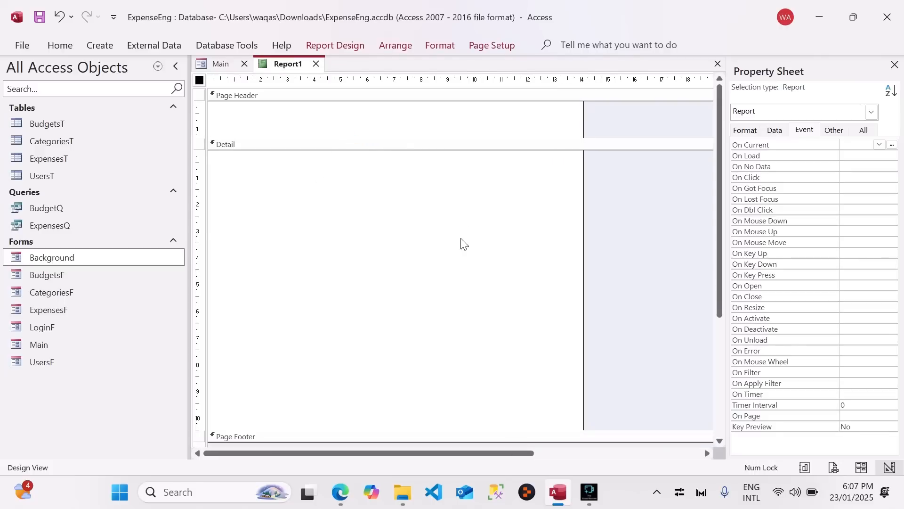
# - Preview the empty report in Report view and return to Design view
pyautogui.rightClick(280, 65)
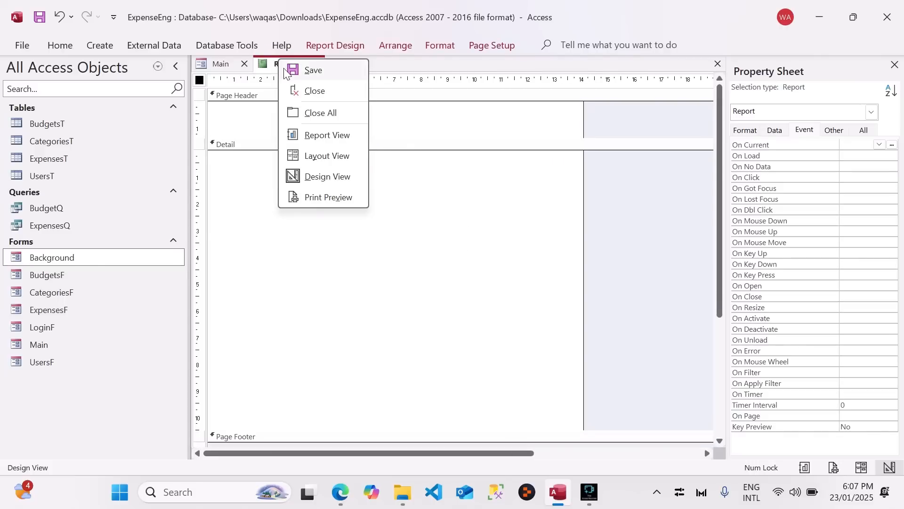
pyautogui.click(347, 142)
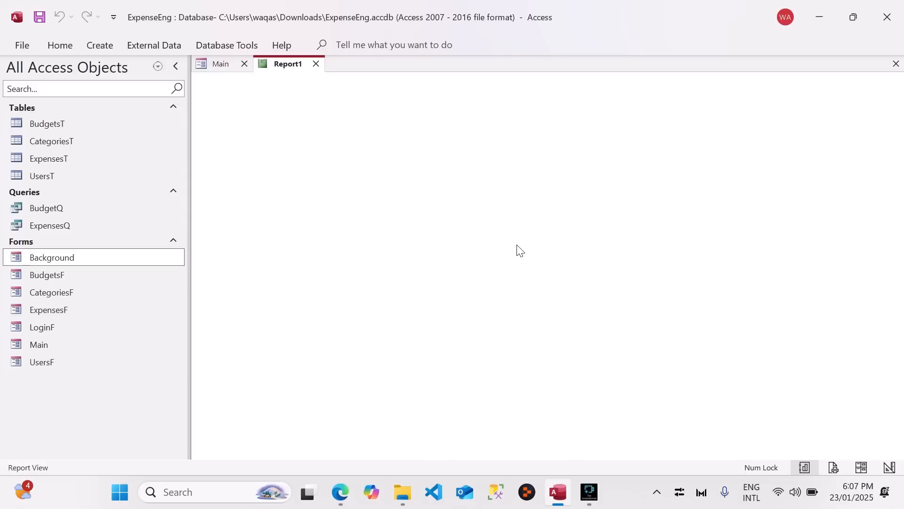
pyautogui.rightClick(392, 144)
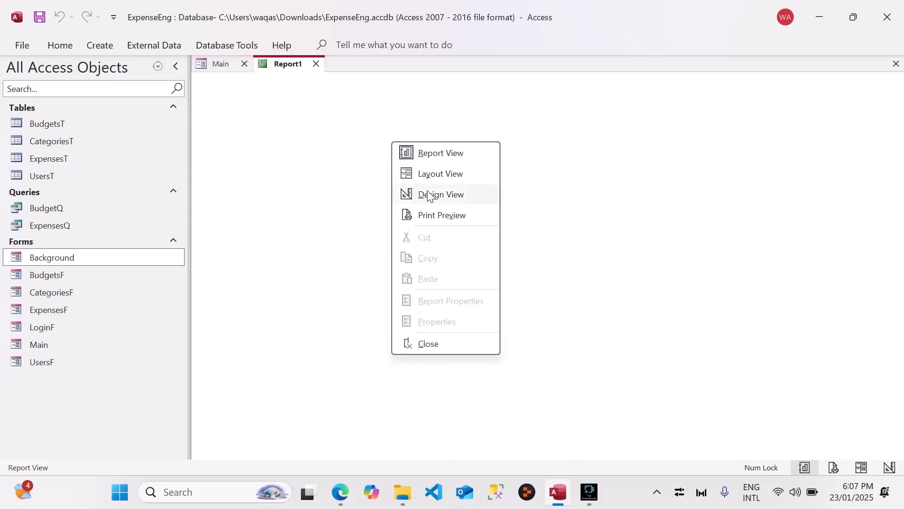
pyautogui.click(423, 195)
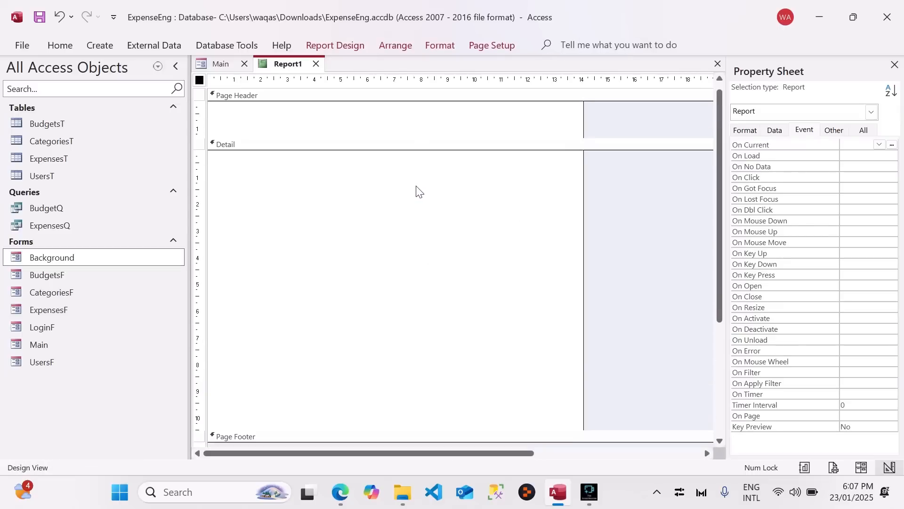
# - Set the report's Auto Center property to Yes and its Scroll Bars to Vertical Only
pyautogui.moveTo(729, 150); pyautogui.dragTo(607, 159)
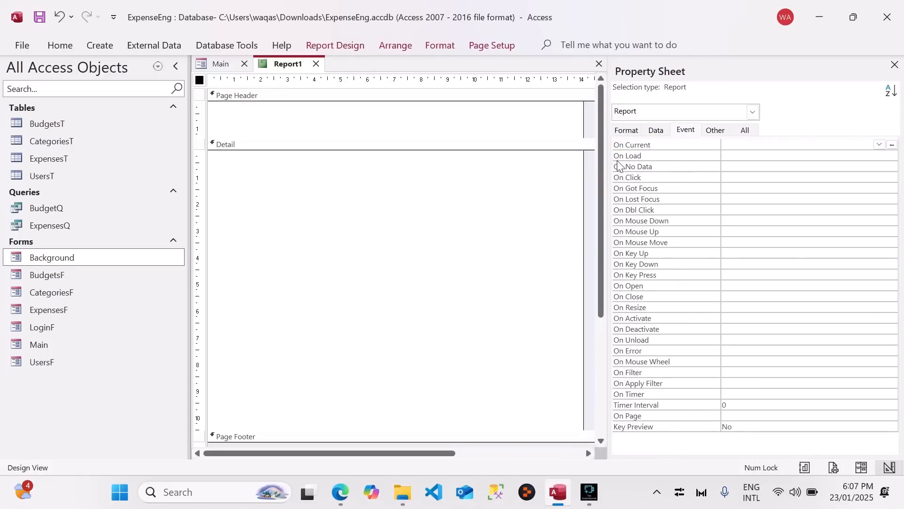
pyautogui.click(626, 132)
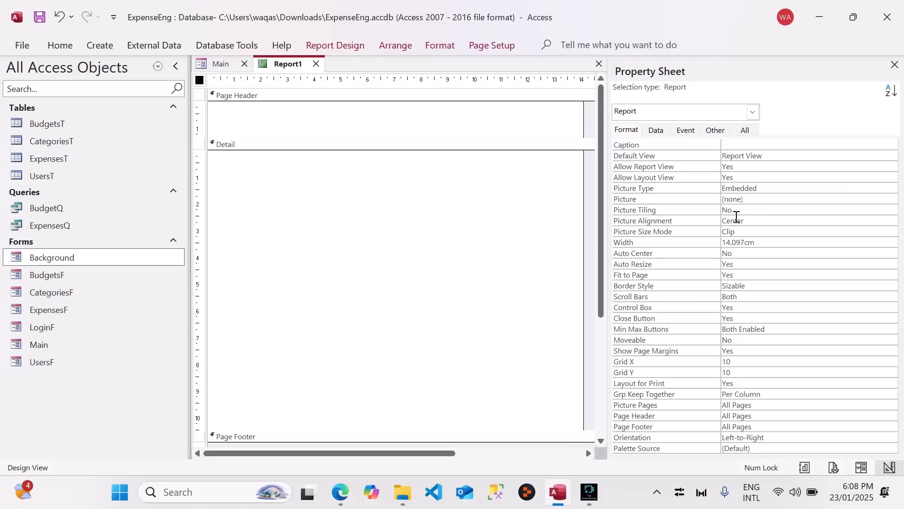
pyautogui.doubleClick(747, 255)
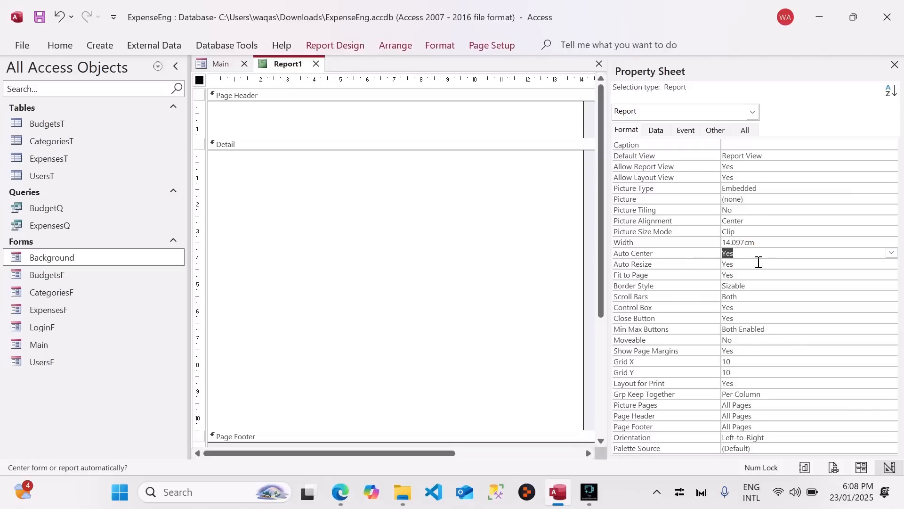
pyautogui.click(753, 299)
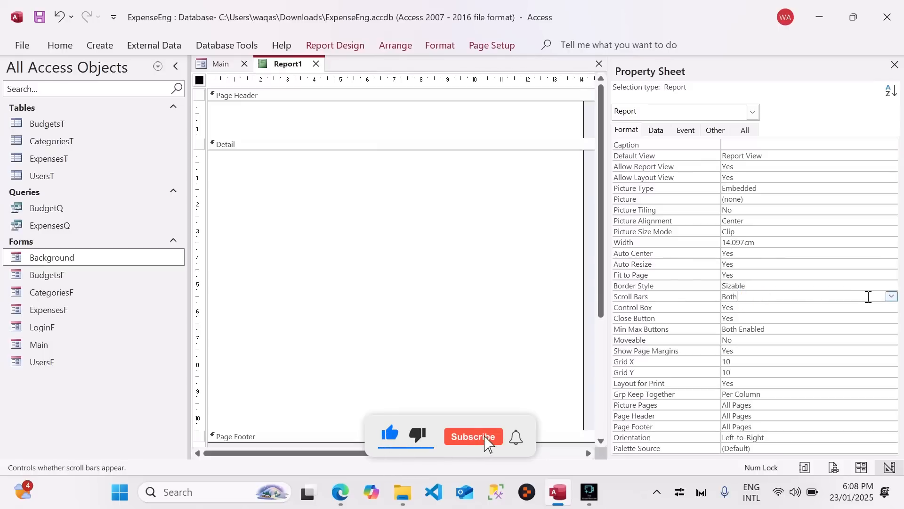
pyautogui.click(890, 297)
pyautogui.click(863, 324)
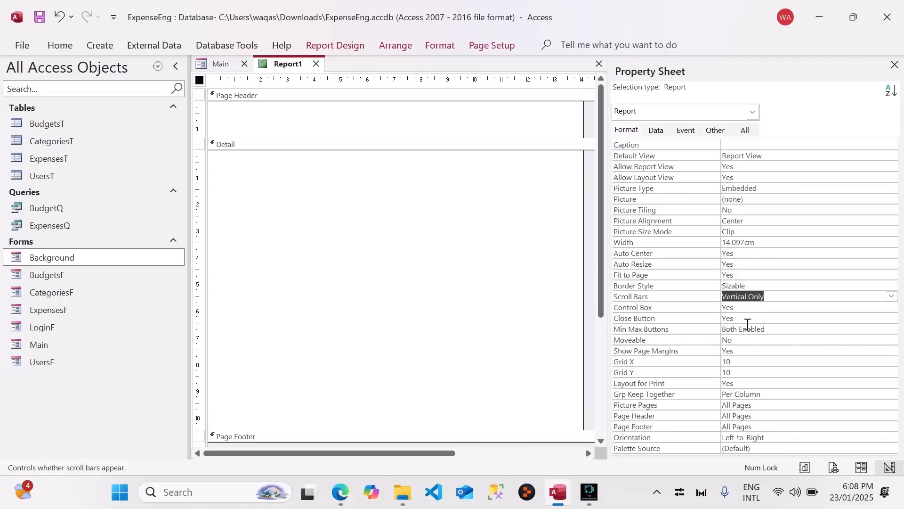
# - Set the report's Min Max Buttons to None and Moveable to Yes
pyautogui.click(784, 331)
pyautogui.doubleClick(785, 331)
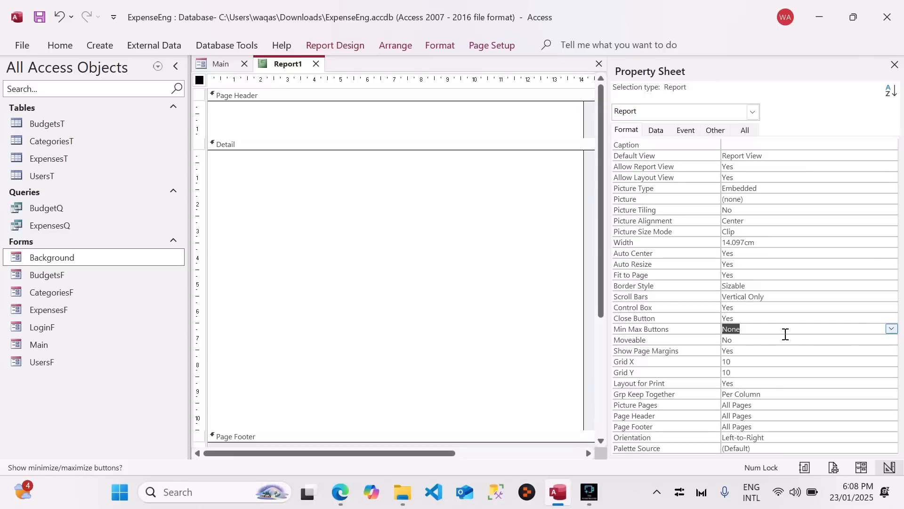
pyautogui.doubleClick(749, 339)
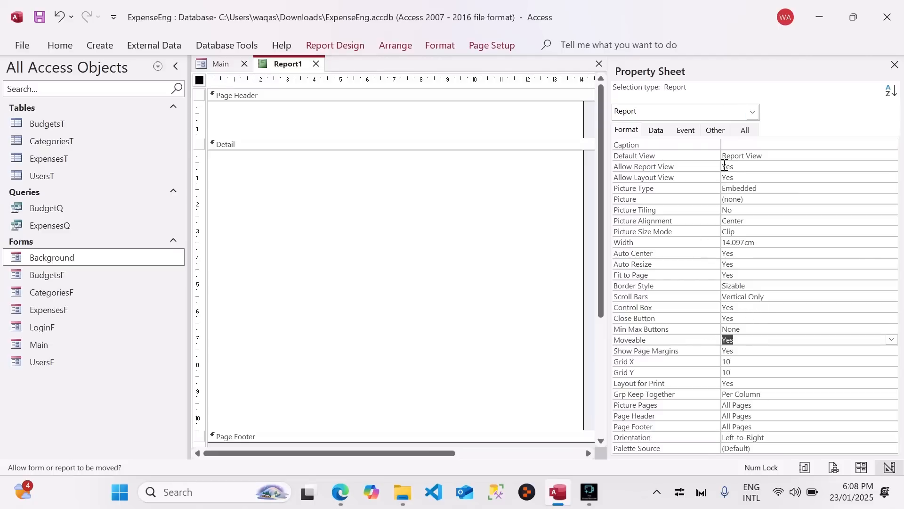
# - Set the report's Pop Up and Modal properties to Yes
pyautogui.click(714, 133)
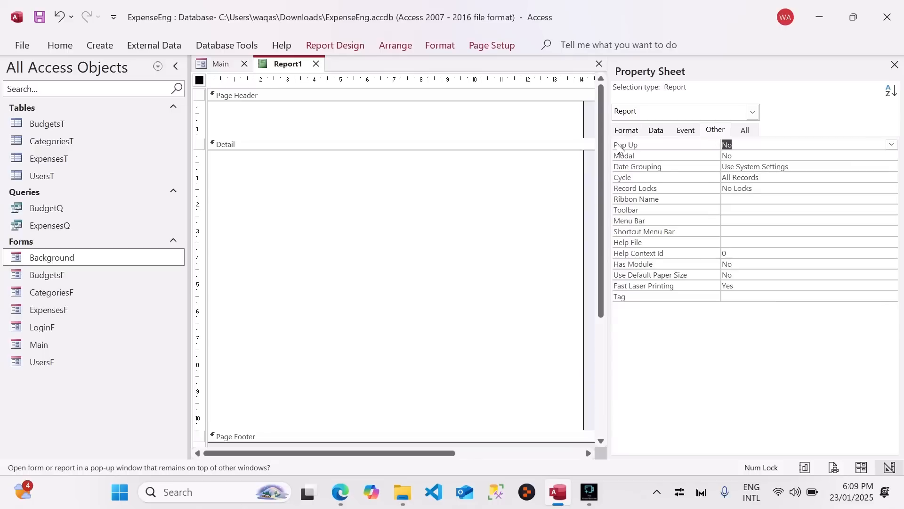
pyautogui.doubleClick(739, 145)
pyautogui.click(760, 158)
pyautogui.doubleClick(760, 158)
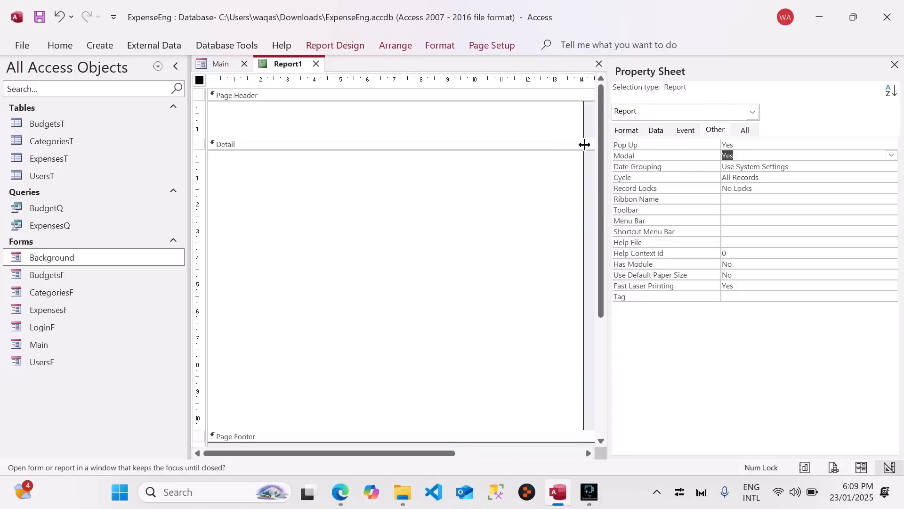
# - Reduce the Page Header height to about 0.9 cm and display the report in Report view
pyautogui.click(658, 131)
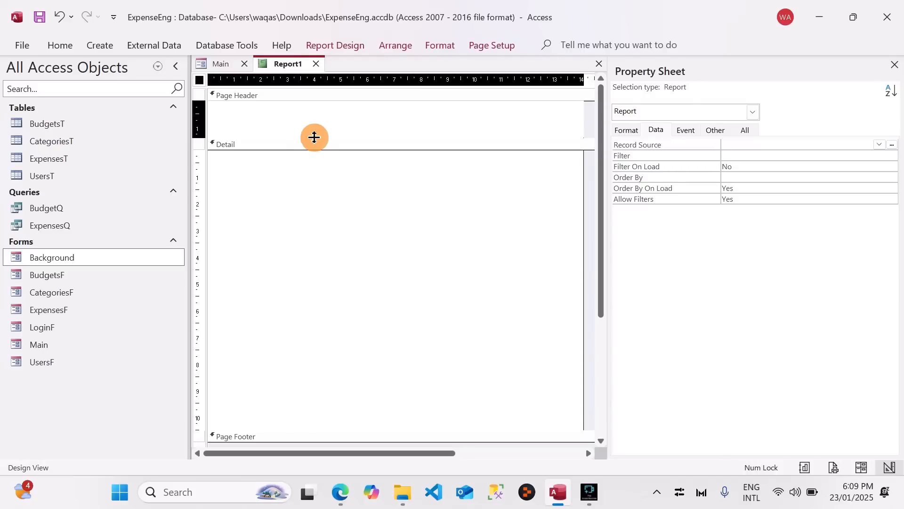
pyautogui.moveTo(313, 140); pyautogui.dragTo(314, 126)
pyautogui.rightClick(288, 66)
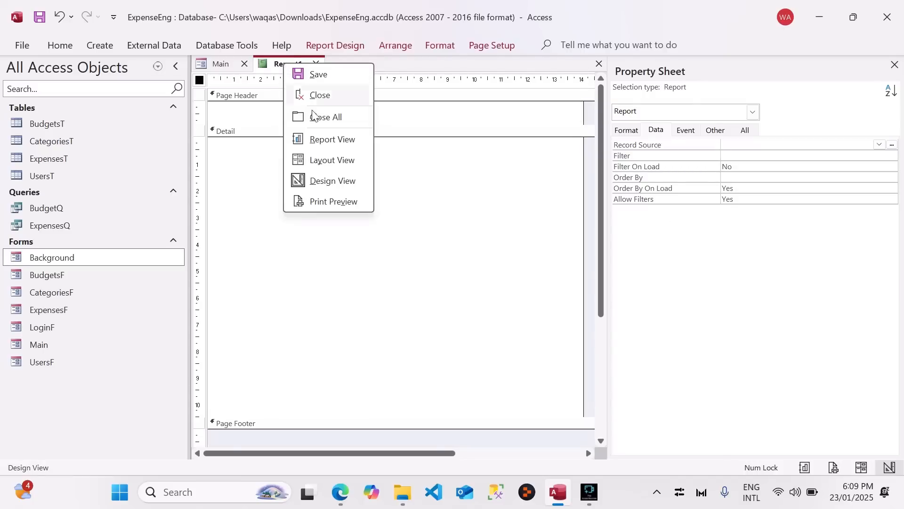
pyautogui.click(331, 141)
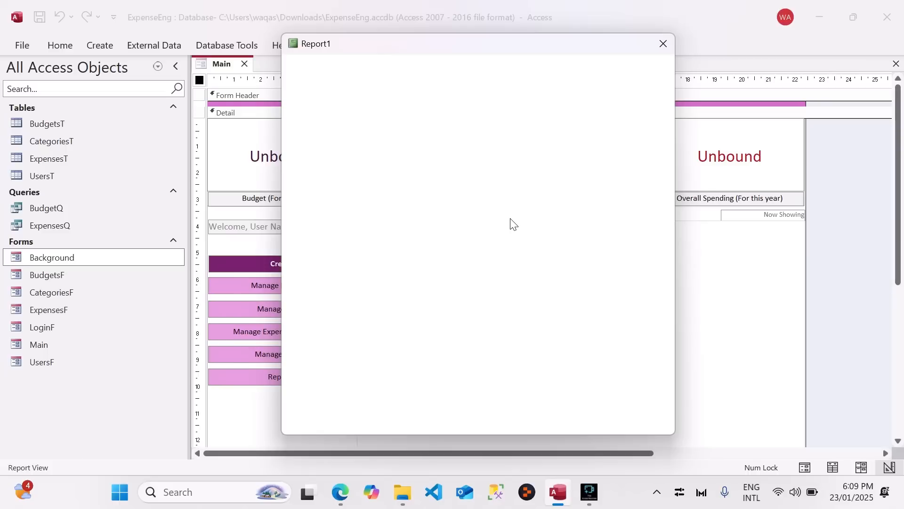
# - Cancel saving the pop-up report and return it to Design view
pyautogui.rightClick(486, 40)
pyautogui.click(504, 49)
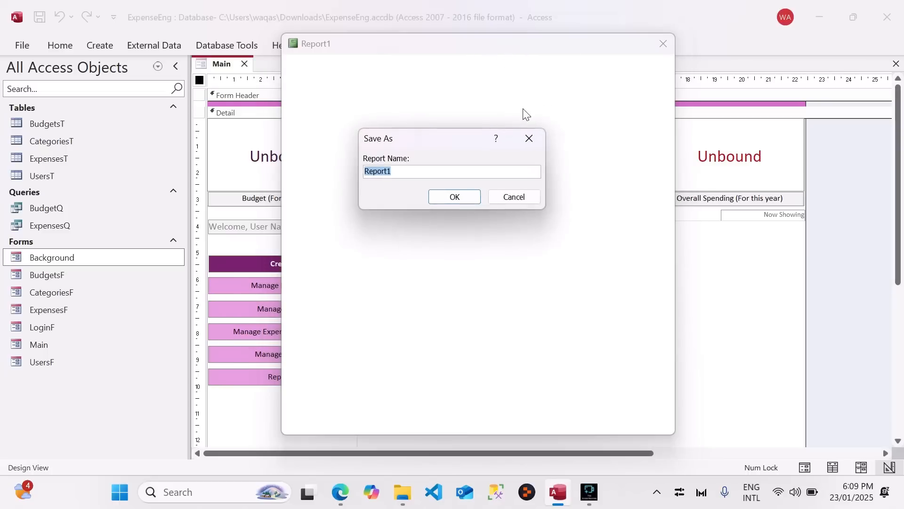
pyautogui.click(529, 142)
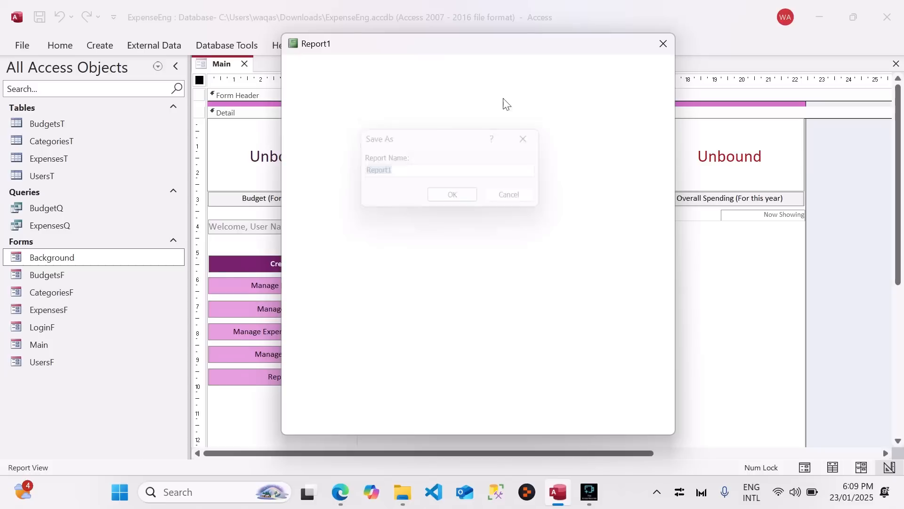
pyautogui.rightClick(496, 51)
pyautogui.click(519, 149)
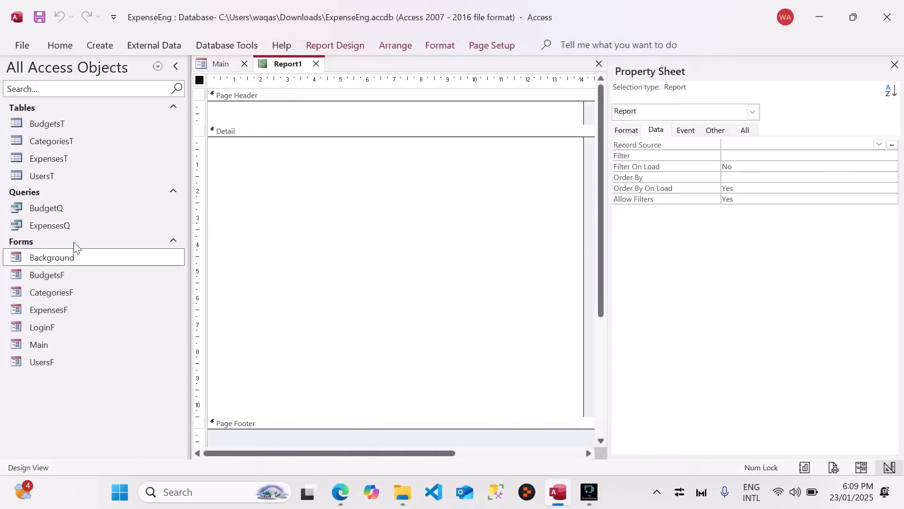
# - Examine the fields and records of the BudgetQ and ExpensesQ queries as data for the report
pyautogui.click(55, 211)
pyautogui.doubleClick(55, 211)
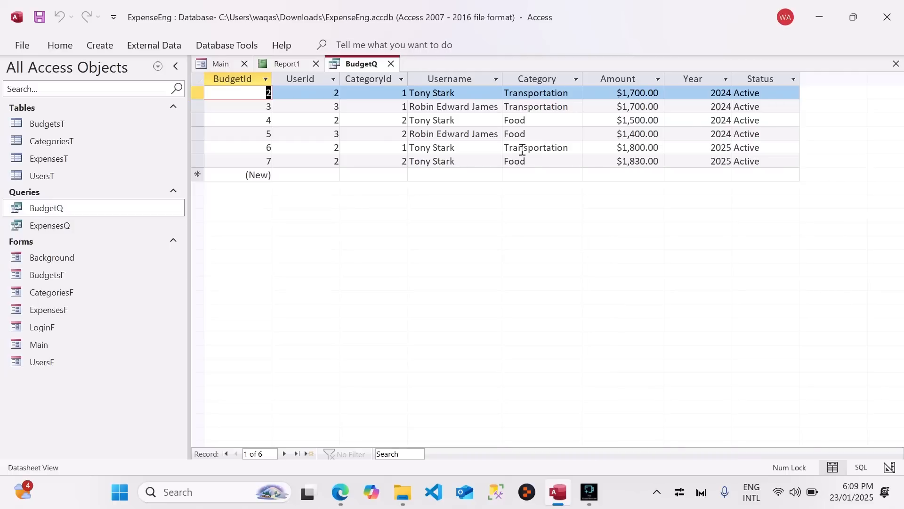
pyautogui.doubleClick(83, 229)
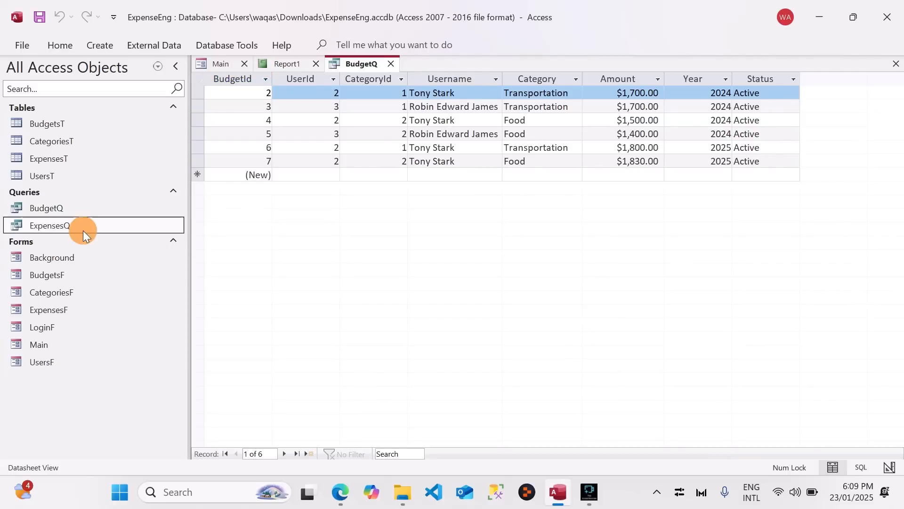
pyautogui.click(360, 64)
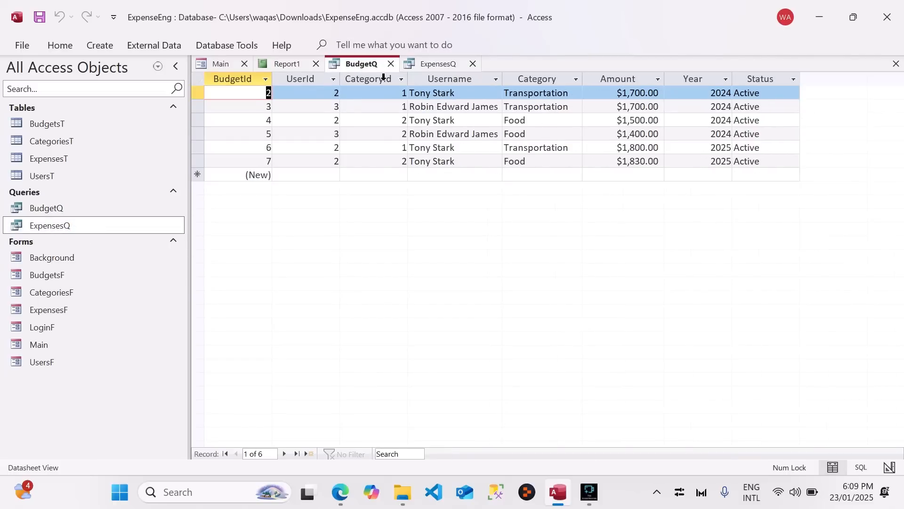
pyautogui.click(448, 64)
pyautogui.click(427, 64)
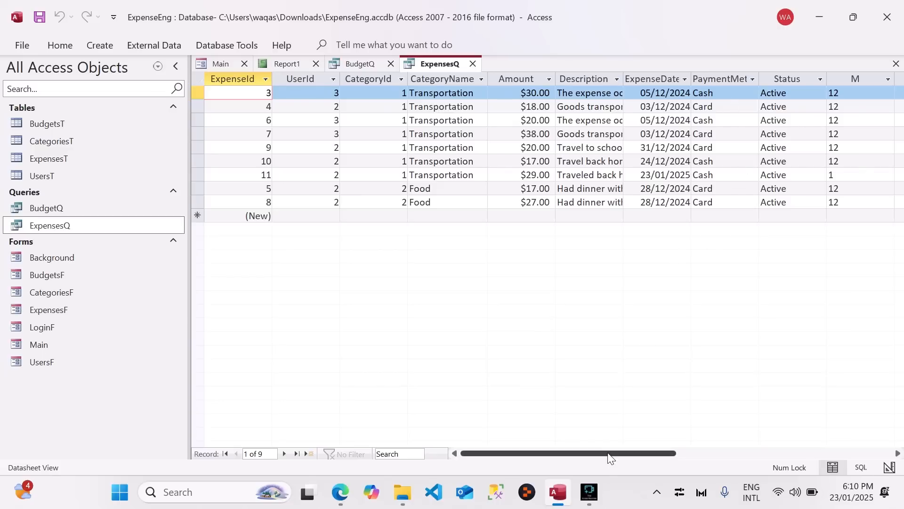
pyautogui.moveTo(609, 453); pyautogui.dragTo(668, 436)
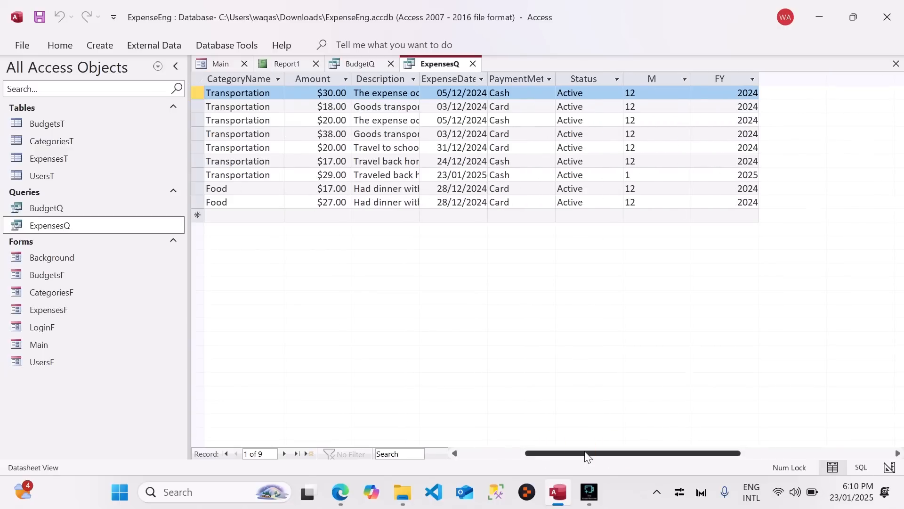
# - Save the new report under the name ExpensesR
pyautogui.moveTo(585, 455); pyautogui.dragTo(446, 426)
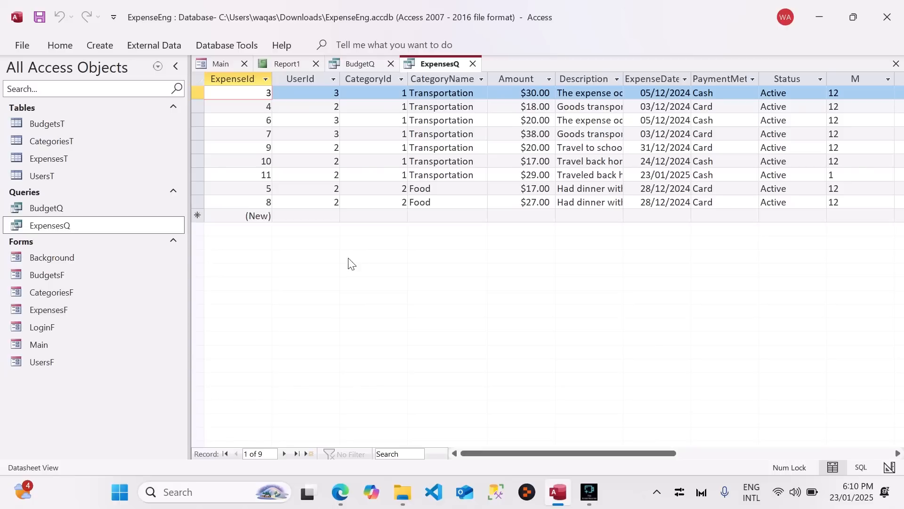
pyautogui.click(277, 67)
pyautogui.rightClick(278, 69)
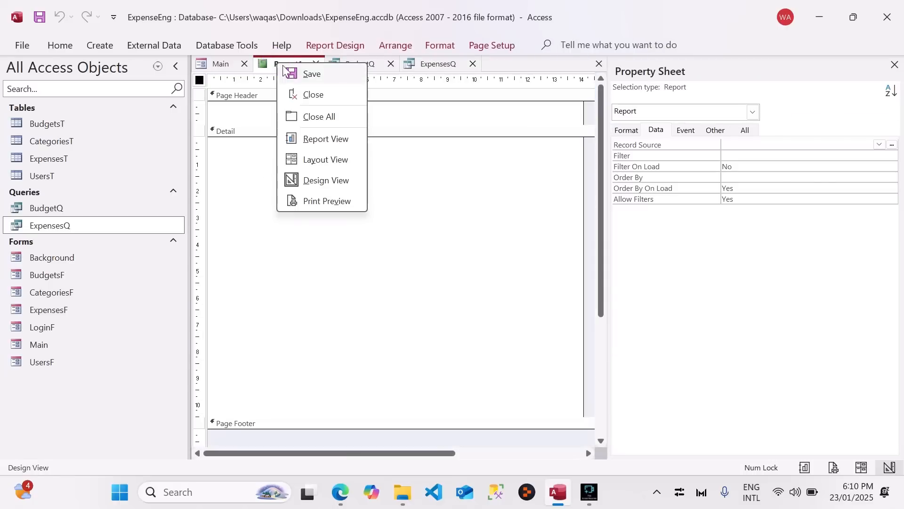
pyautogui.click(286, 71)
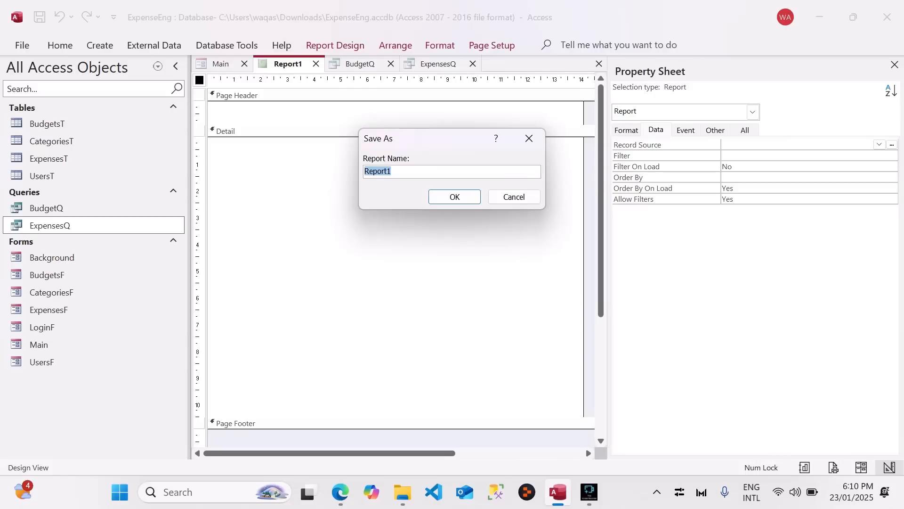
pyautogui.write('ExpensesR')
pyautogui.press('Return')
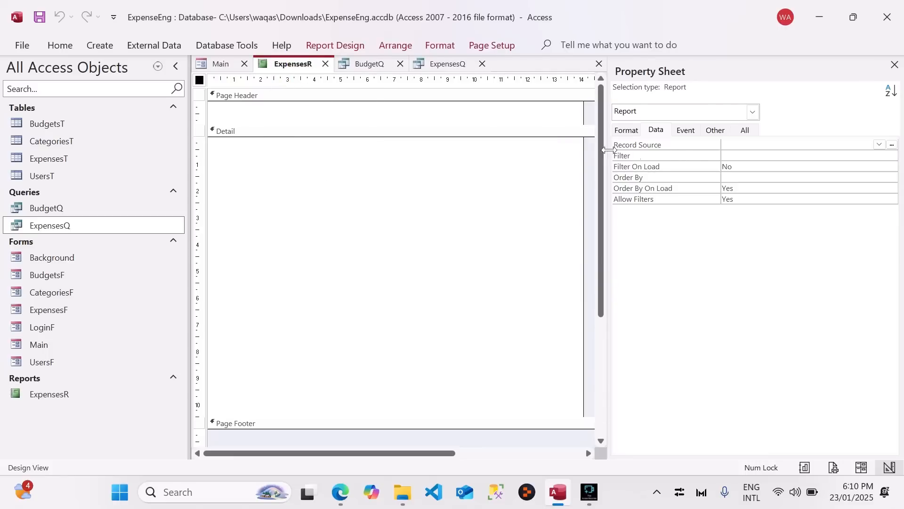
# - Set the report's Record Source to the ExpensesQ query
pyautogui.click(754, 145)
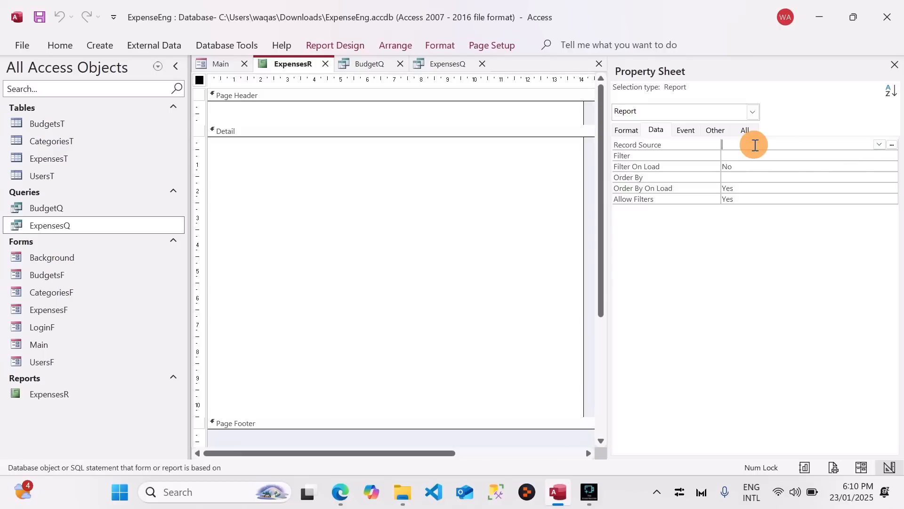
pyautogui.click(880, 145)
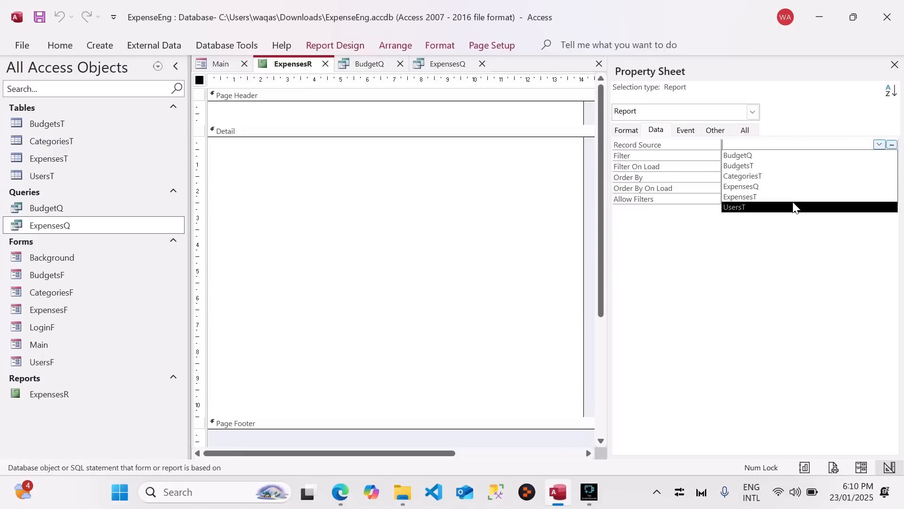
pyautogui.click(777, 188)
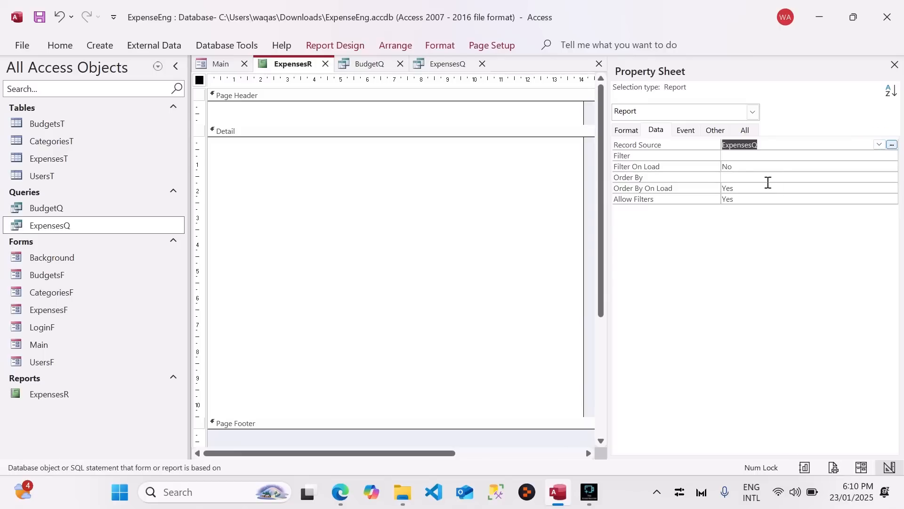
pyautogui.click(326, 49)
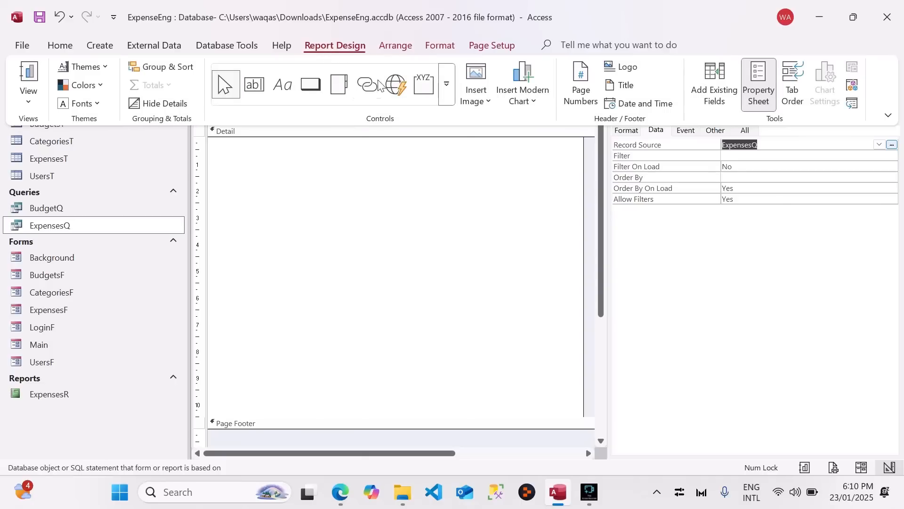
pyautogui.click(443, 179)
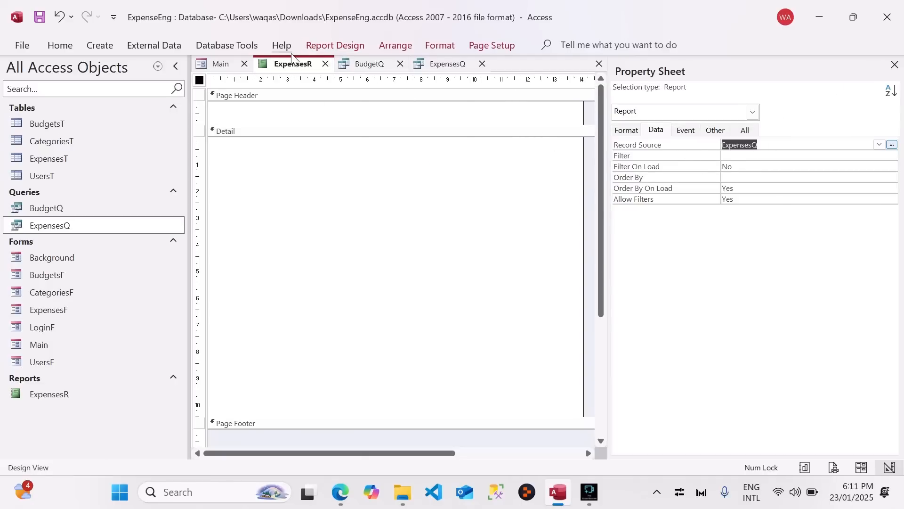
# - Preview the ExpensesR pop-up in Report view and return it to Design view
pyautogui.rightClick(283, 64)
pyautogui.click(329, 143)
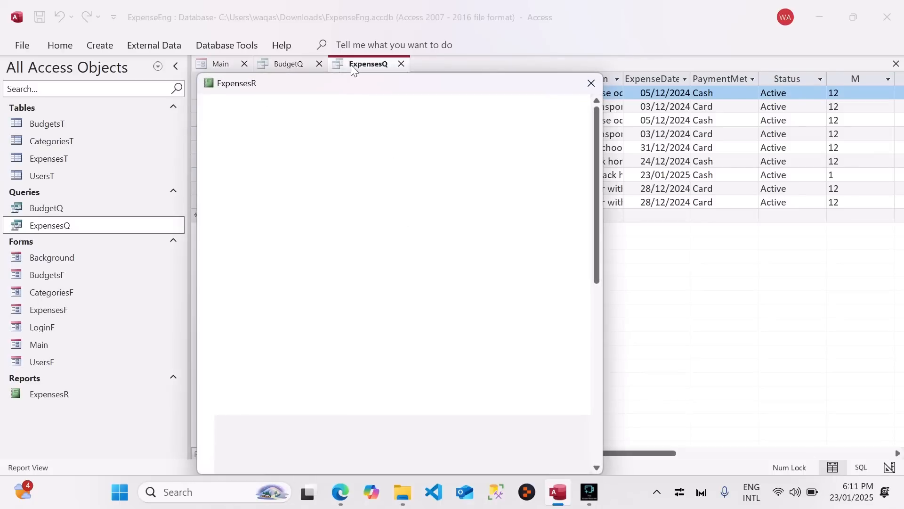
pyautogui.moveTo(363, 89); pyautogui.dragTo(399, 46)
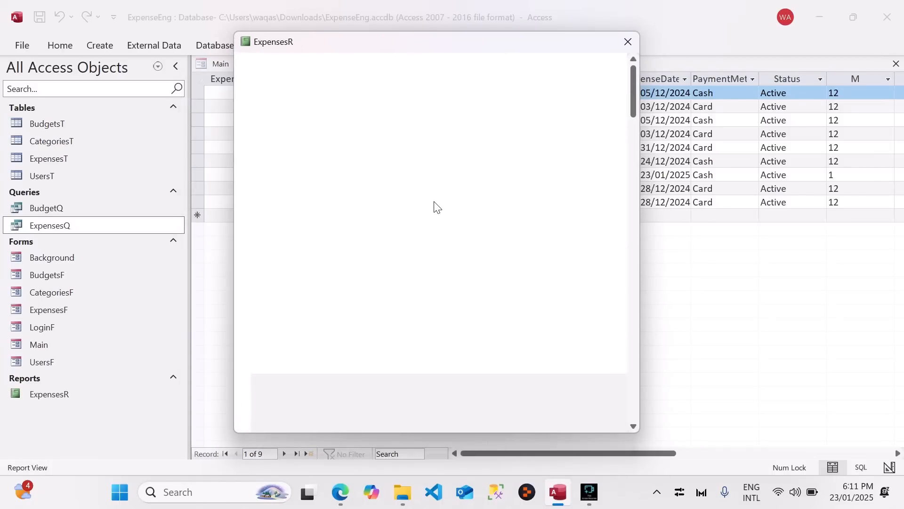
pyautogui.rightClick(449, 123)
pyautogui.click(484, 170)
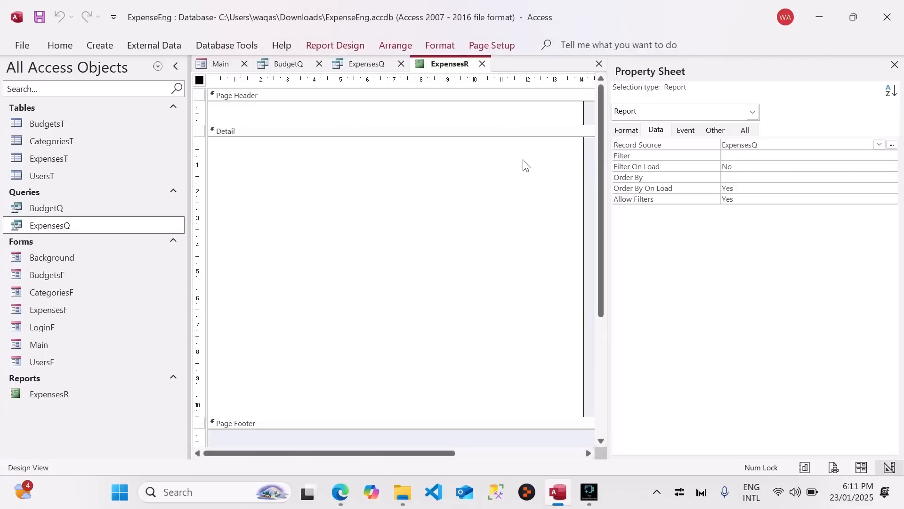
# - Add the ExpenseId, UserId, CategoryId and CategoryName fields to the Detail section in a single column
pyautogui.click(324, 47)
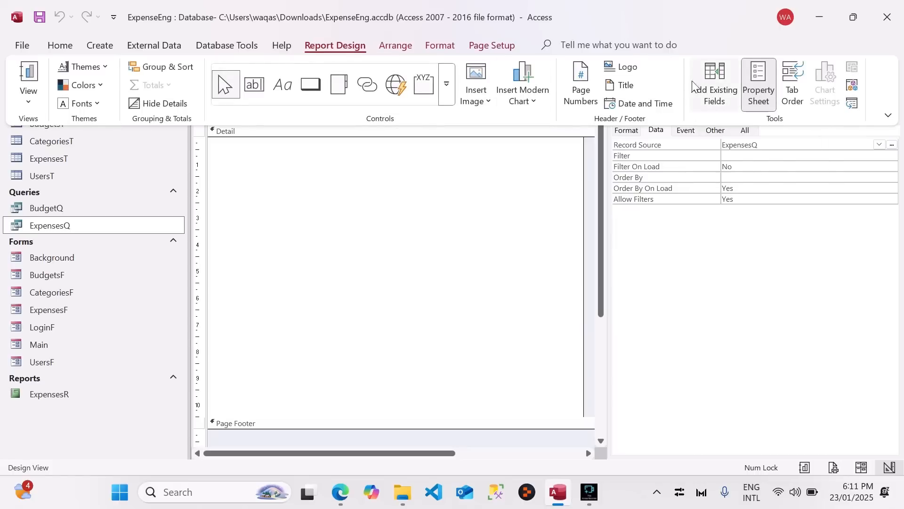
pyautogui.click(714, 94)
pyautogui.click(634, 208)
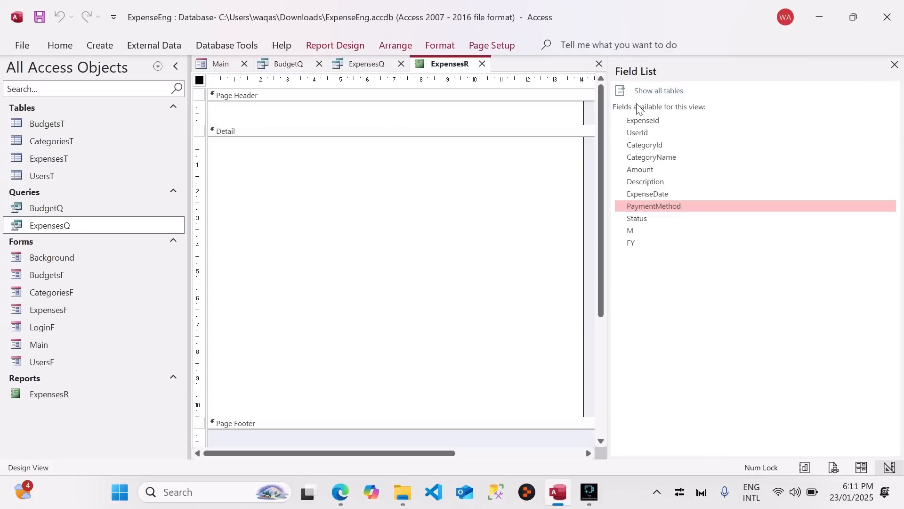
pyautogui.click(639, 121)
pyautogui.doubleClick(640, 121)
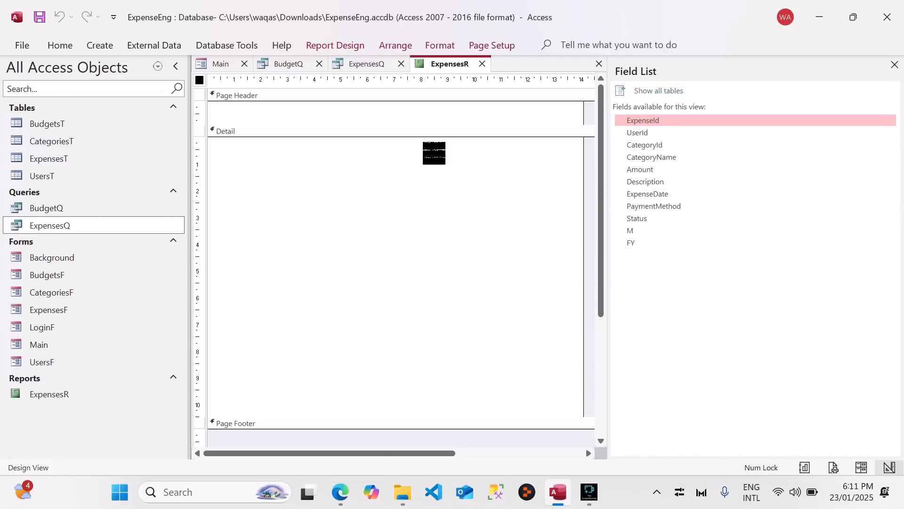
pyautogui.doubleClick(635, 133)
pyautogui.moveTo(617, 145); pyautogui.dragTo(398, 194)
pyautogui.moveTo(640, 159); pyautogui.dragTo(436, 221)
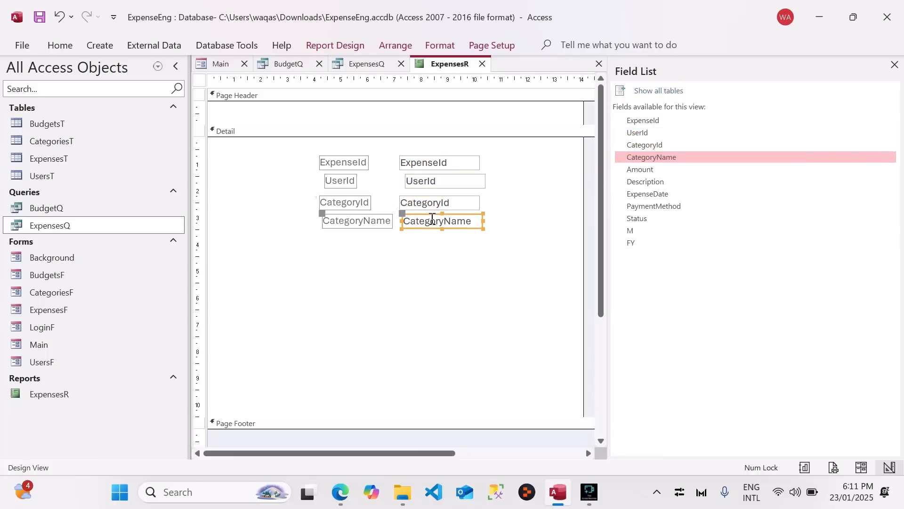
# - Add the Amount, Description, ExpenseDate, PaymentMethod, Status, M and FY fields below CategoryName in the Detail section
pyautogui.moveTo(634, 170); pyautogui.dragTo(407, 264)
pyautogui.moveTo(641, 201); pyautogui.dragTo(414, 276)
pyautogui.moveTo(652, 208); pyautogui.dragTo(405, 320)
pyautogui.moveTo(632, 230); pyautogui.dragTo(408, 344)
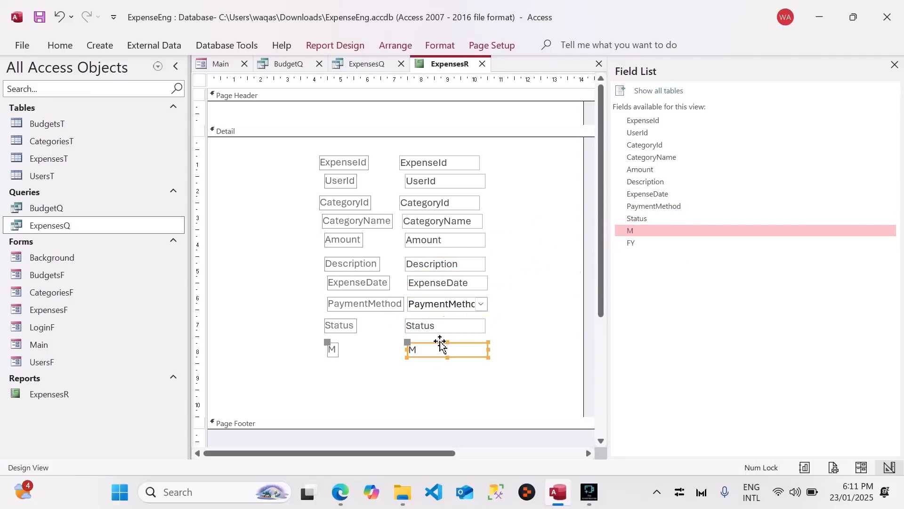
pyautogui.moveTo(633, 243); pyautogui.dragTo(408, 369)
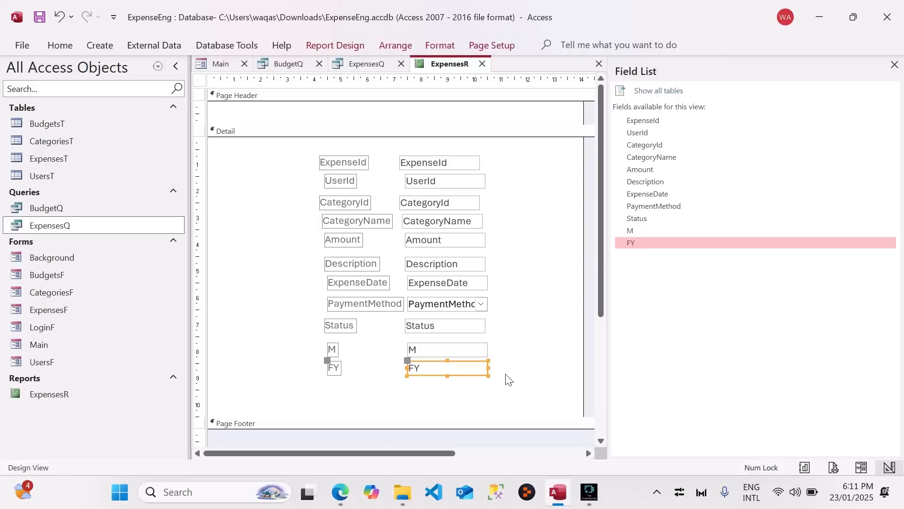
# - Shift all the Detail section controls about 2 cm left and format their text in black Calibri
pyautogui.moveTo(536, 380); pyautogui.dragTo(317, 144)
pyautogui.moveTo(459, 224); pyautogui.dragTo(409, 216)
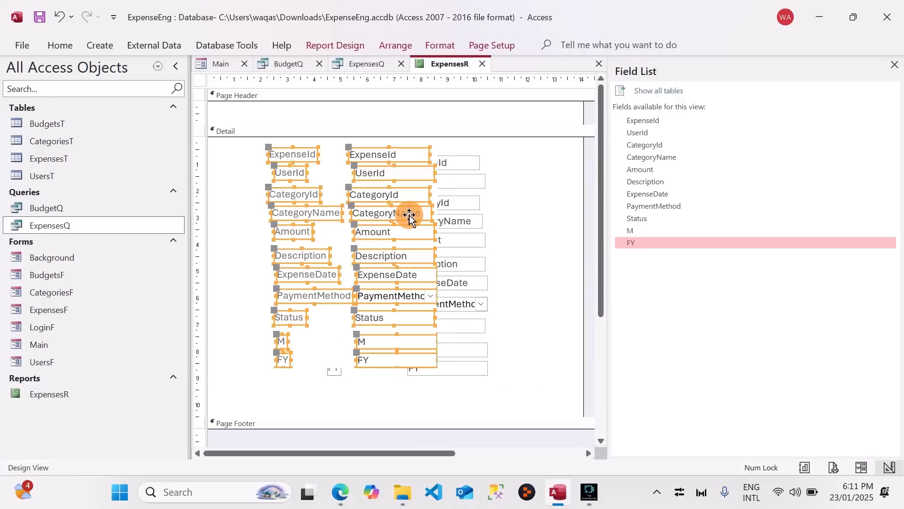
pyautogui.click(60, 45)
pyautogui.click(634, 104)
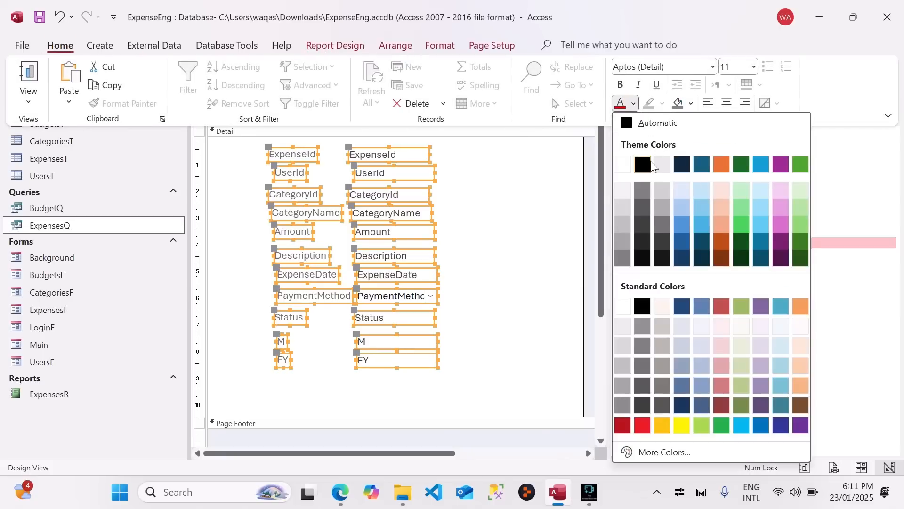
pyautogui.click(642, 161)
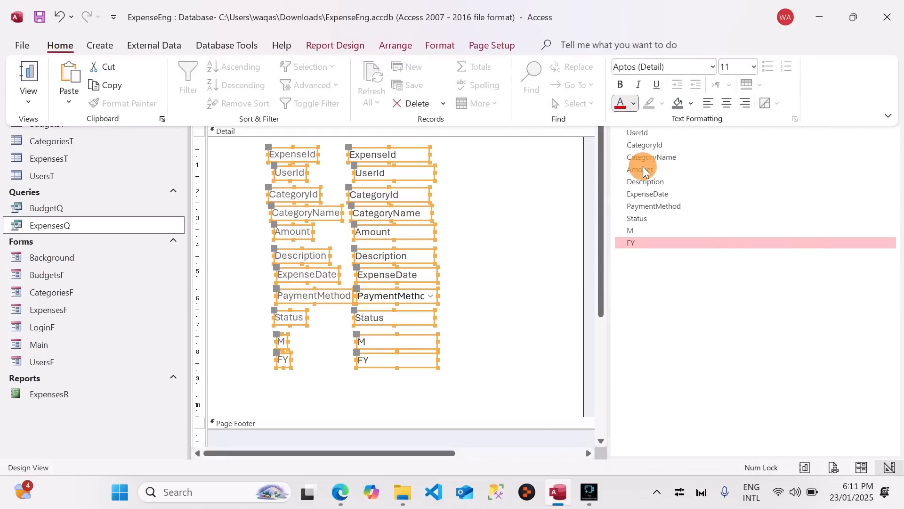
pyautogui.click(713, 66)
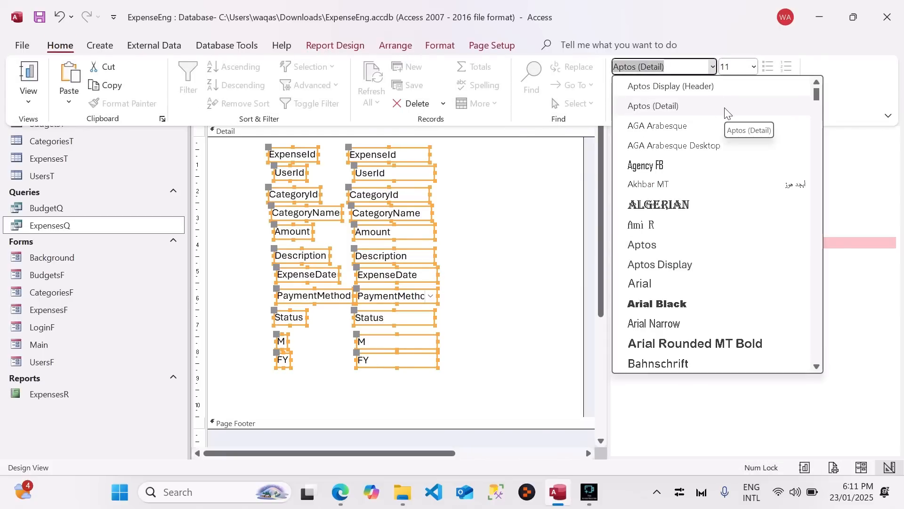
pyautogui.write('Calibri')
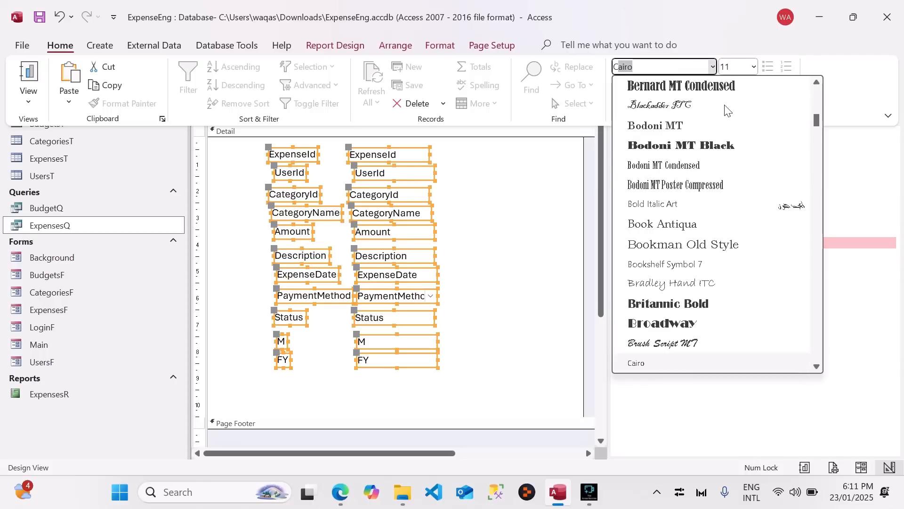
pyautogui.press('Tab')
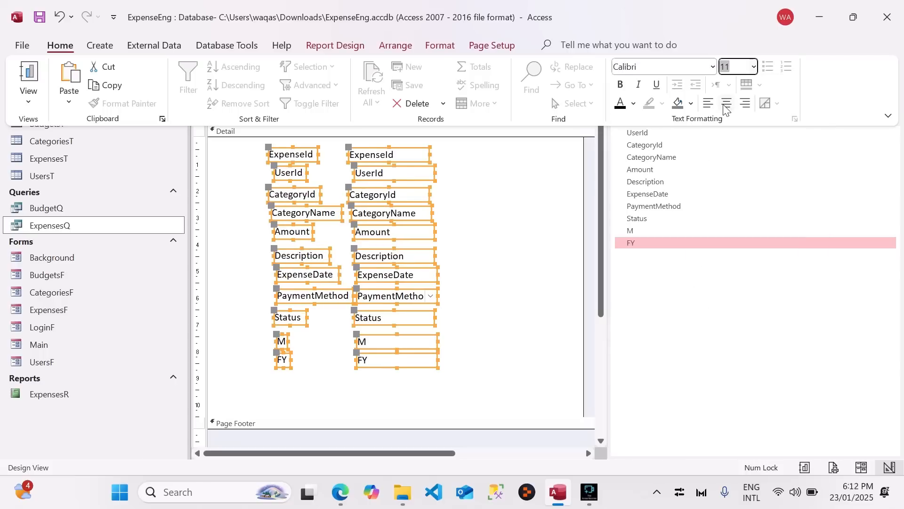
pyautogui.click(413, 252)
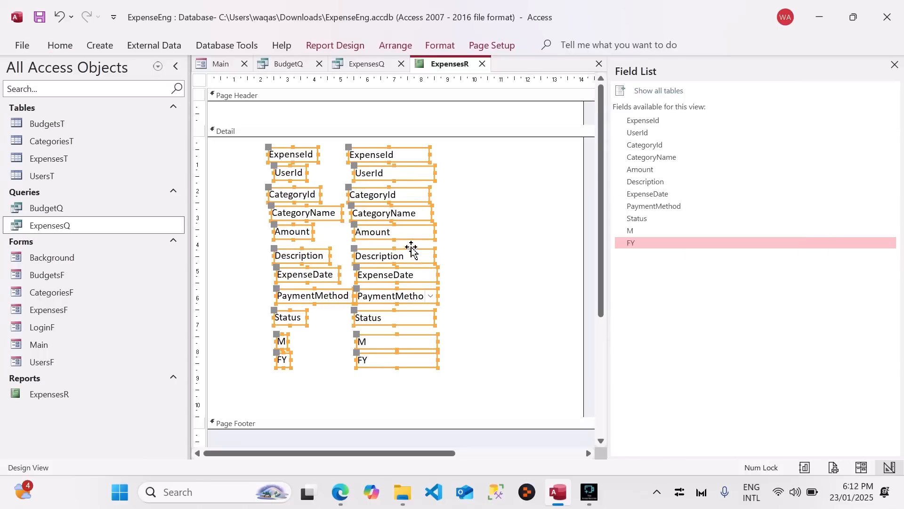
# - Change the PaymentMethod combo box in the Detail section to a text box
pyautogui.moveTo(635, 179); pyautogui.dragTo(680, 179)
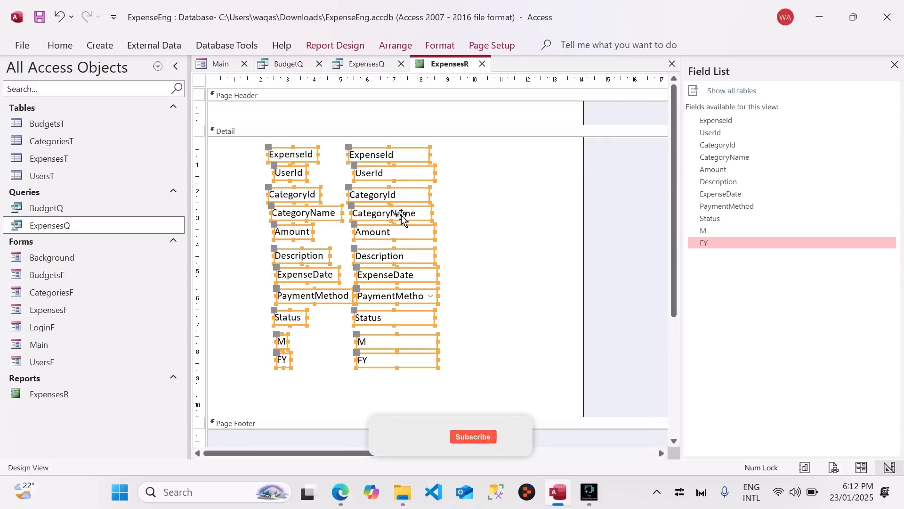
pyautogui.click(468, 252)
pyautogui.click(428, 295)
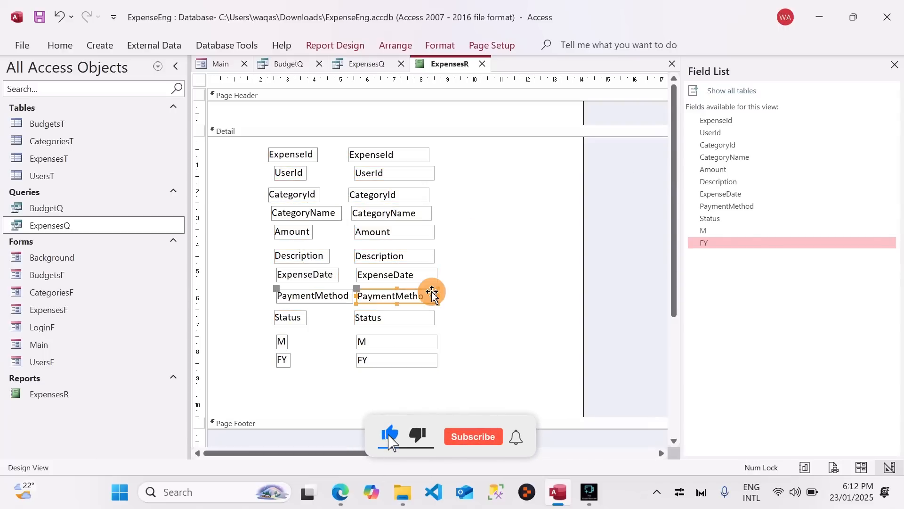
pyautogui.rightClick(428, 295)
pyautogui.click(367, 296)
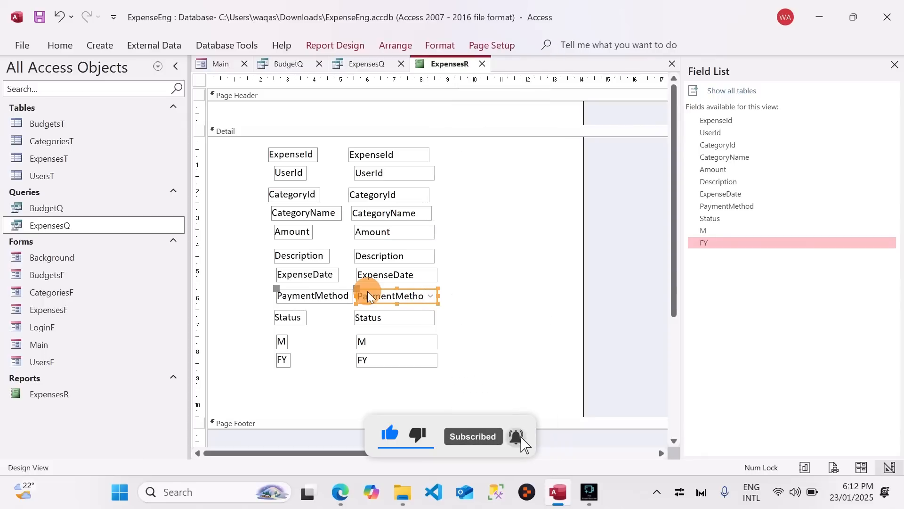
pyautogui.click(446, 304)
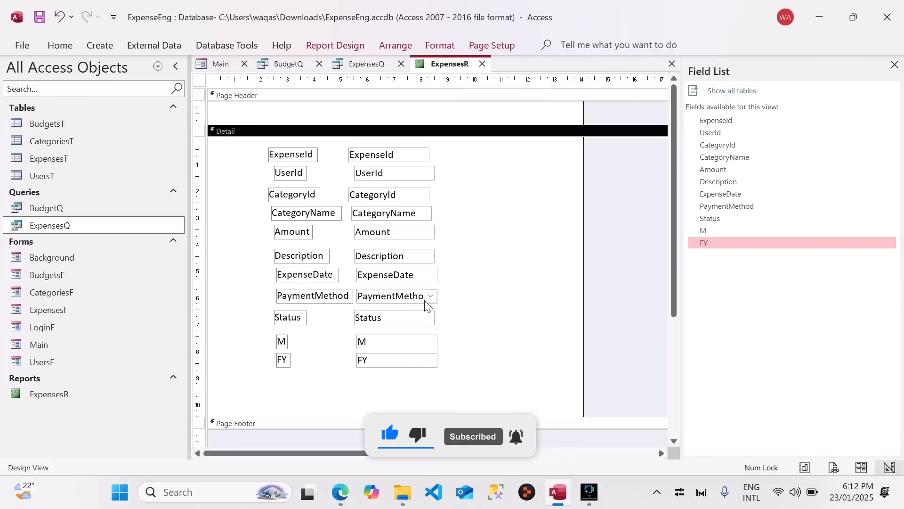
pyautogui.click(426, 302)
pyautogui.rightClick(425, 298)
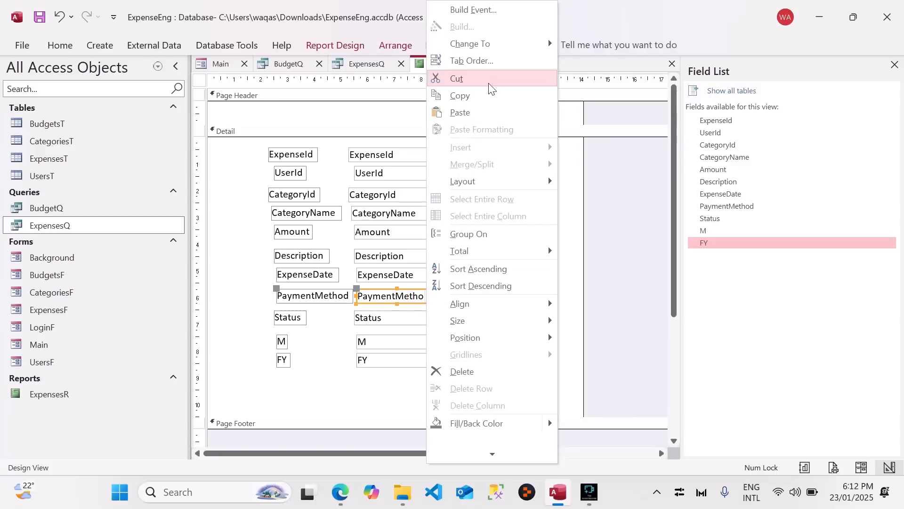
pyautogui.click(493, 50)
pyautogui.click(593, 47)
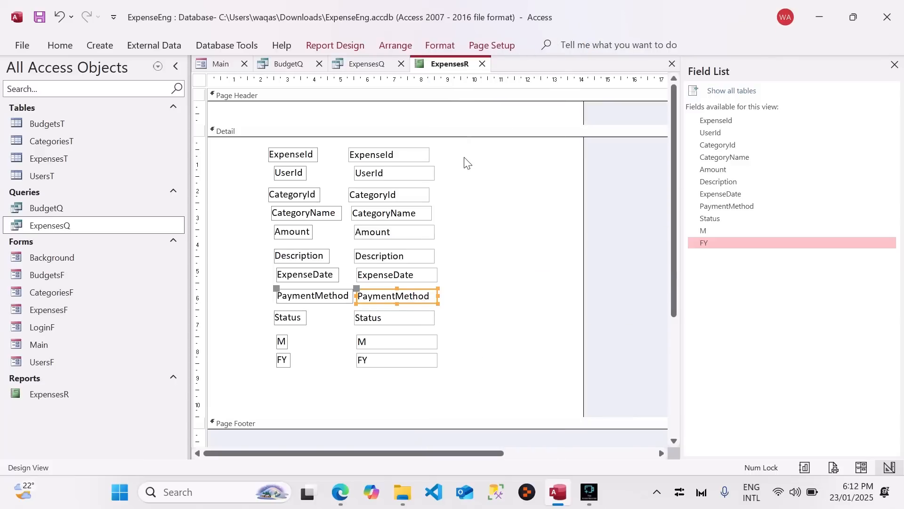
pyautogui.moveTo(462, 151); pyautogui.dragTo(448, 200)
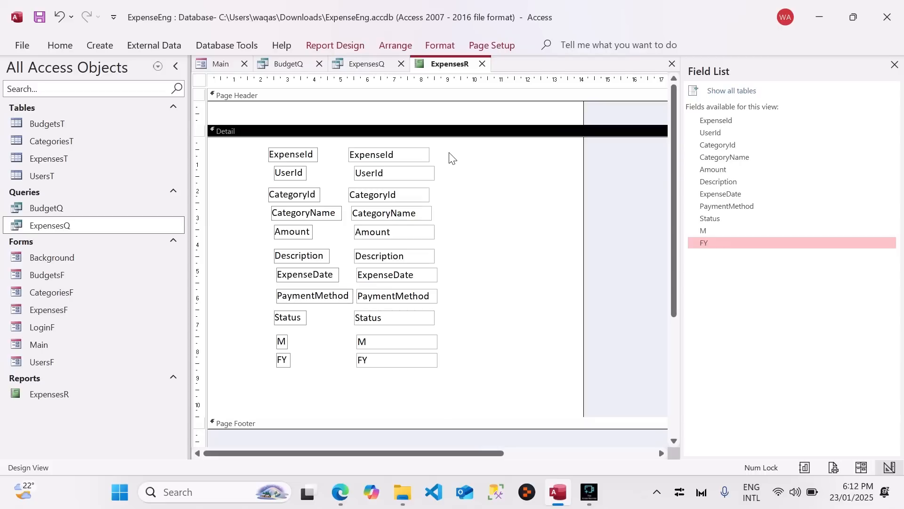
# - Display ExpensesR in Report view and look through its expense records
pyautogui.rightClick(448, 62)
pyautogui.click(466, 133)
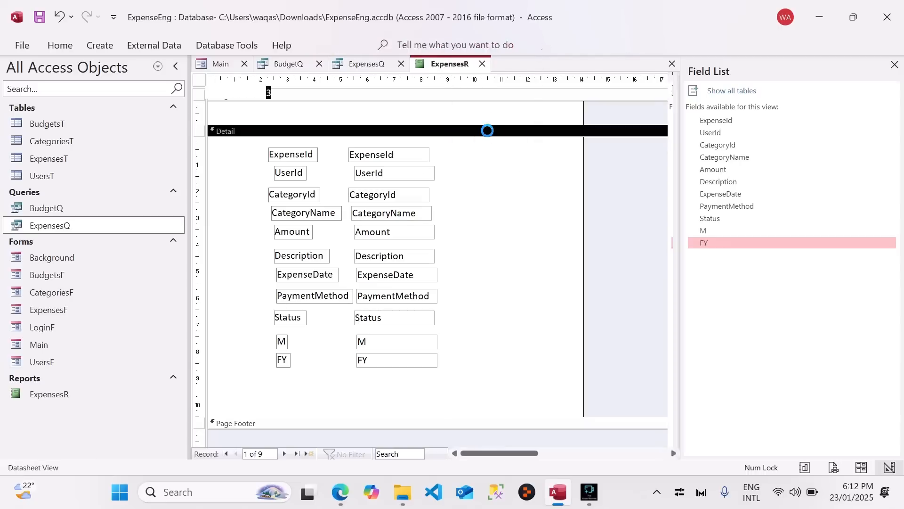
pyautogui.scroll(-10, 400, 141)
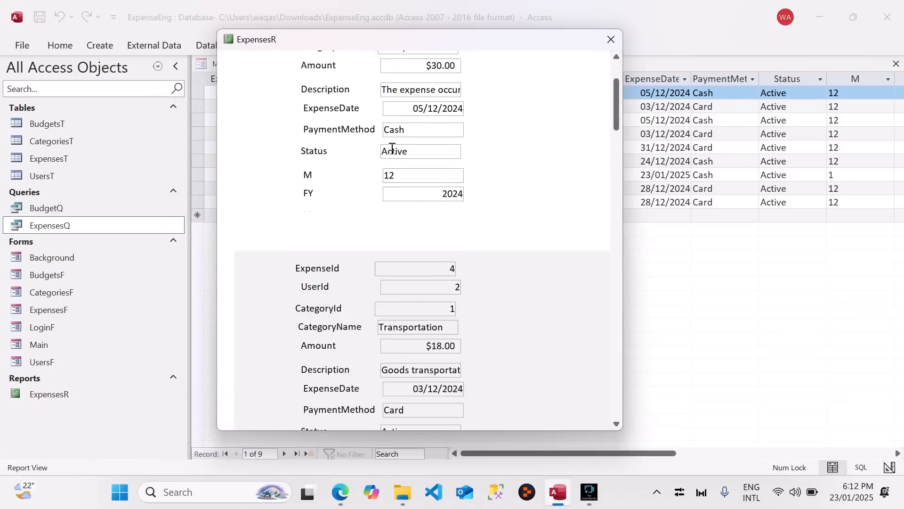
pyautogui.scroll(-3, 383, 169)
pyautogui.scroll(11, 400, 192)
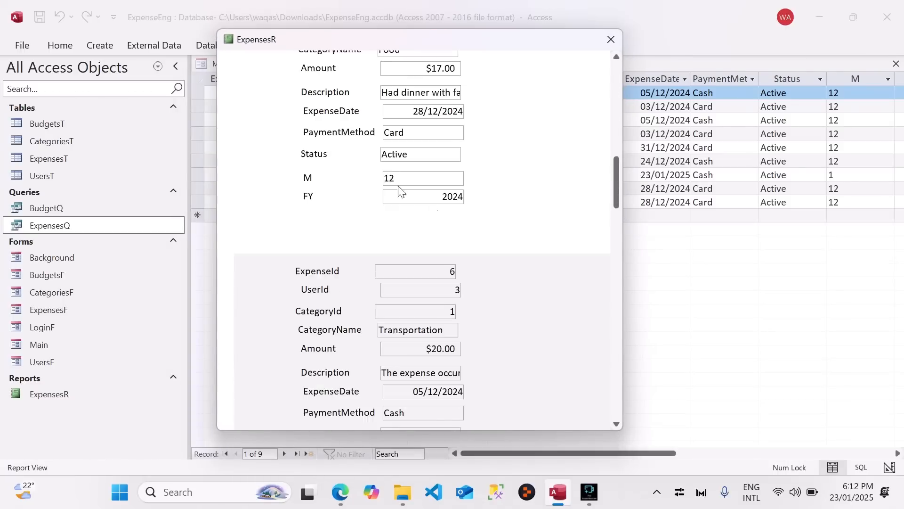
# - Return ExpensesR to Design view and add a report header and footer, reducing the height of the report header
pyautogui.rightClick(516, 140)
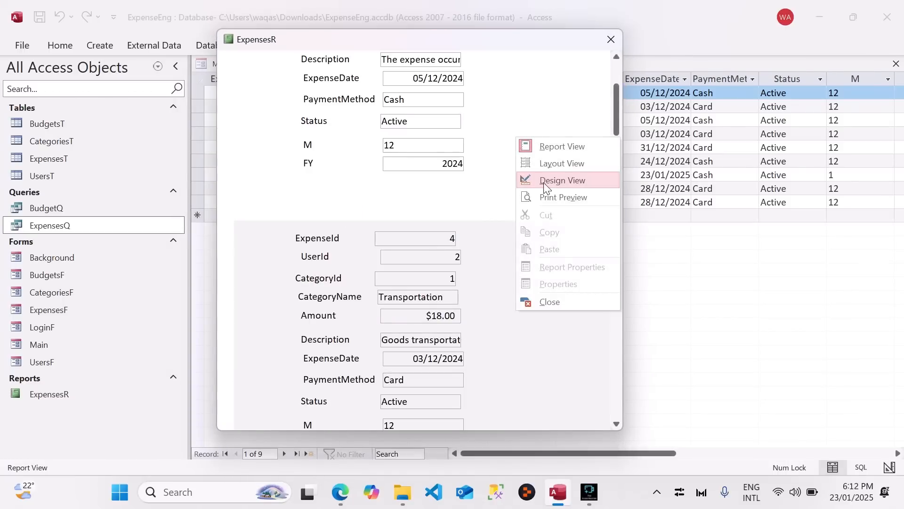
pyautogui.click(542, 181)
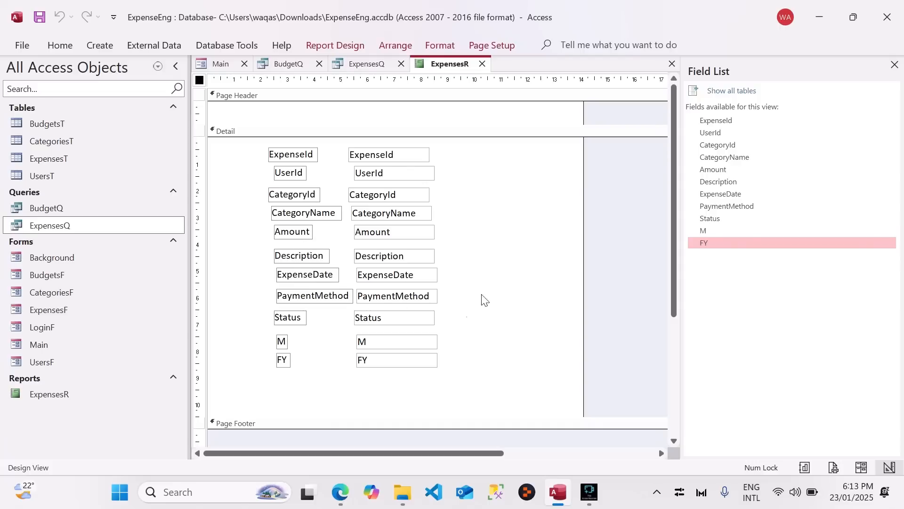
pyautogui.rightClick(501, 184)
pyautogui.click(476, 194)
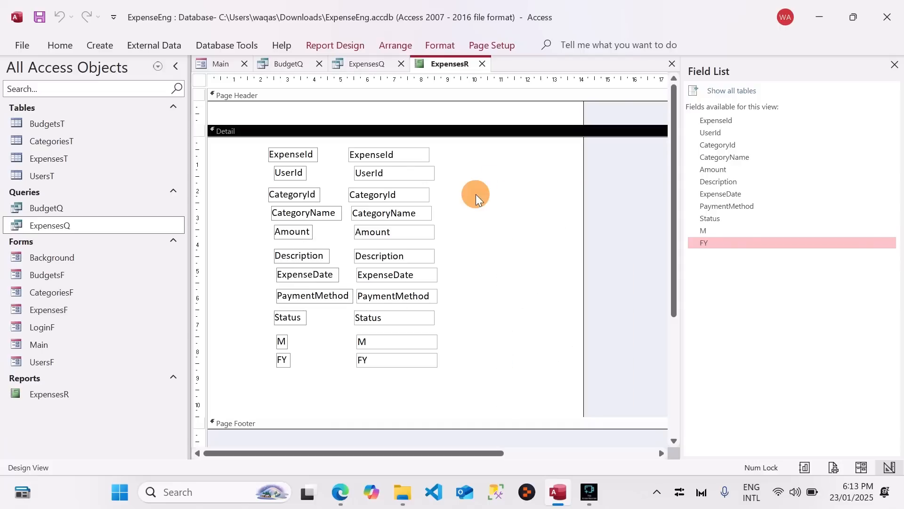
pyautogui.scroll(-1, 476, 238)
pyautogui.scroll(1, 476, 235)
pyautogui.scroll(-1, 494, 314)
pyautogui.scroll(1, 491, 313)
pyautogui.rightClick(452, 153)
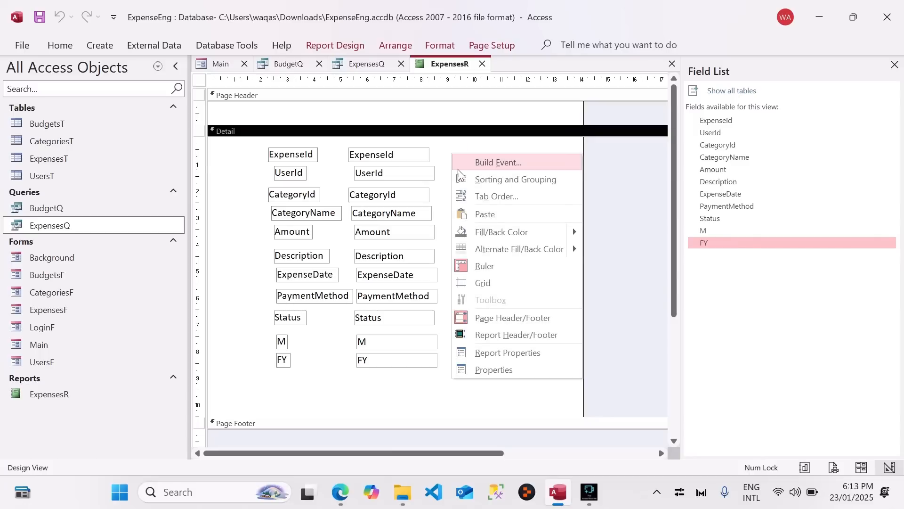
pyautogui.click(490, 343)
pyautogui.moveTo(415, 154); pyautogui.dragTo(408, 122)
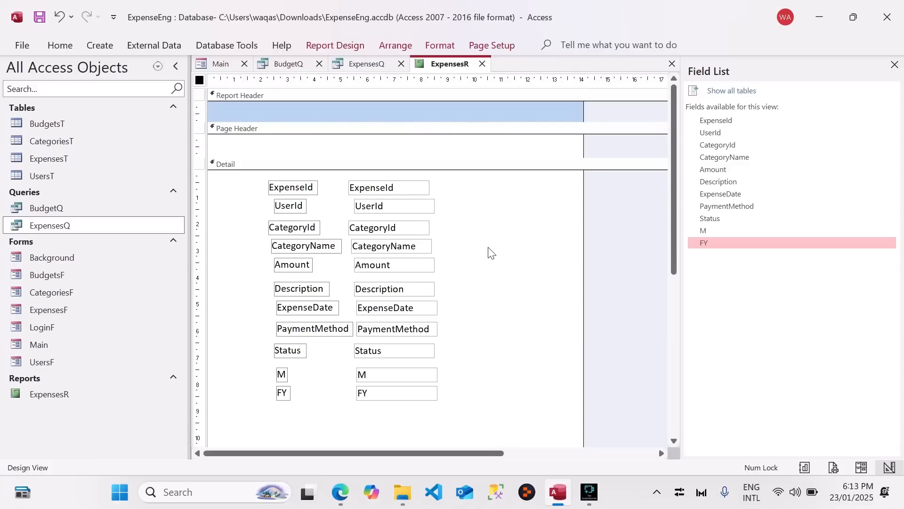
# - Enlarge the Page Header section to about 2.3 cm high and move the ExpenseId and UserId controls into it from Detail
pyautogui.scroll(-3, 490, 253)
pyautogui.moveTo(469, 418); pyautogui.dragTo(459, 368)
pyautogui.scroll(3, 468, 268)
pyautogui.moveTo(374, 163); pyautogui.dragTo(373, 202)
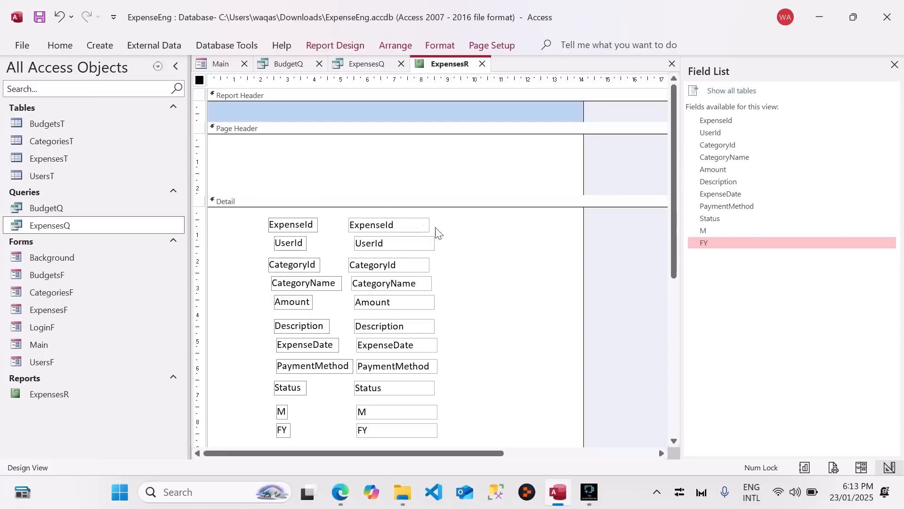
pyautogui.moveTo(451, 231); pyautogui.dragTo(302, 184)
pyautogui.scroll(-1, 461, 267)
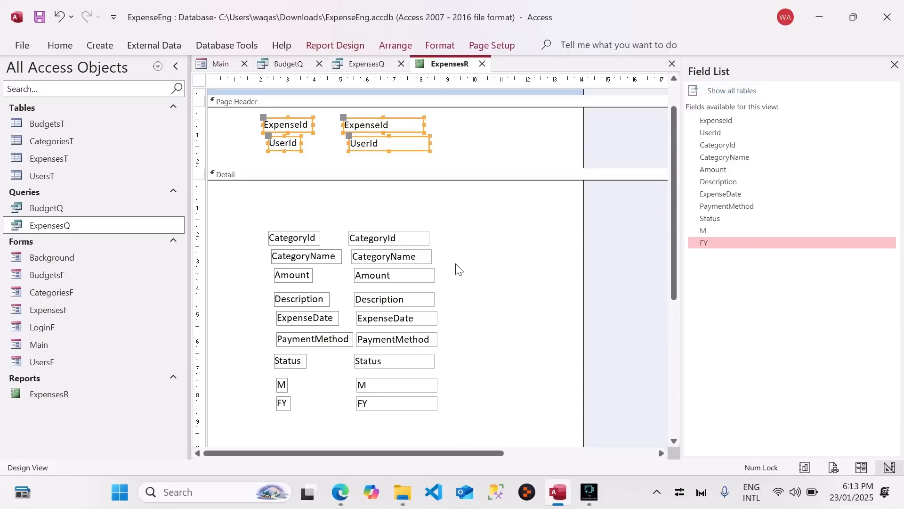
pyautogui.scroll(1, 459, 269)
# - Review the ExpensesR header and records in Report view, and return to Design view
pyautogui.rightClick(434, 66)
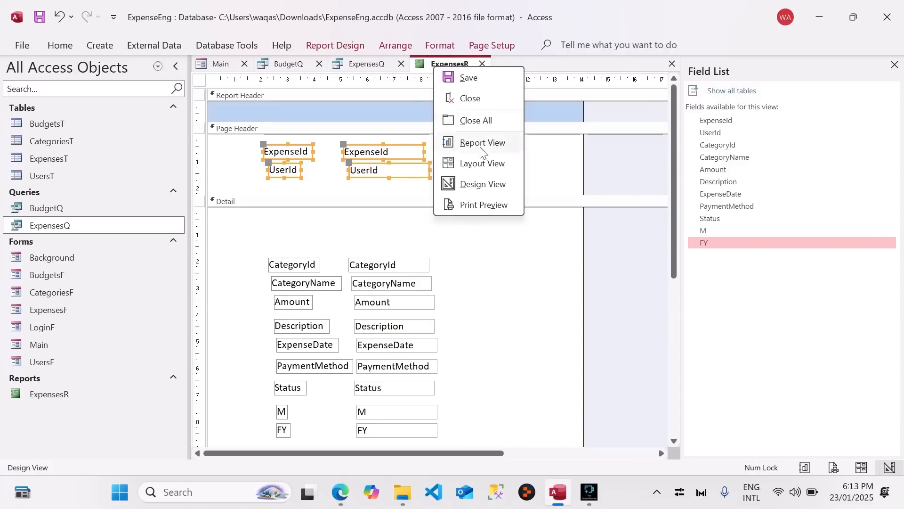
pyautogui.click(507, 142)
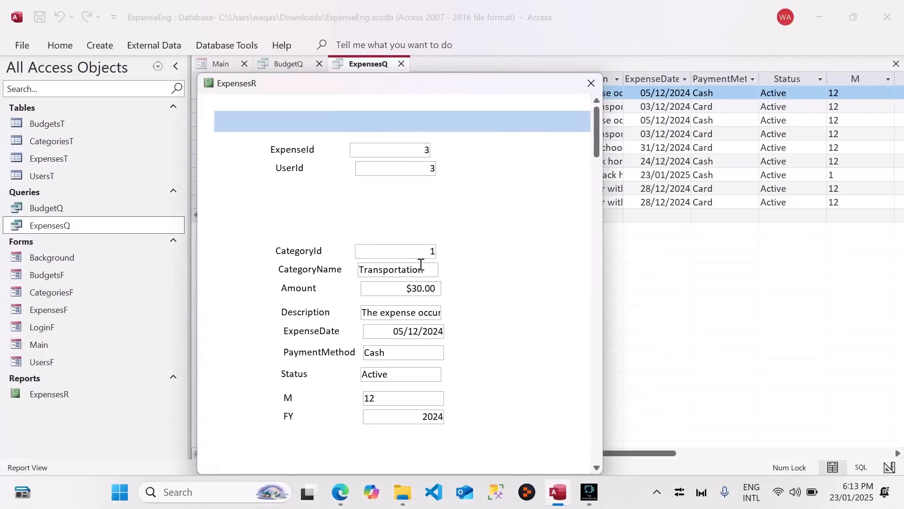
pyautogui.scroll(-3, 420, 264)
pyautogui.rightClick(523, 216)
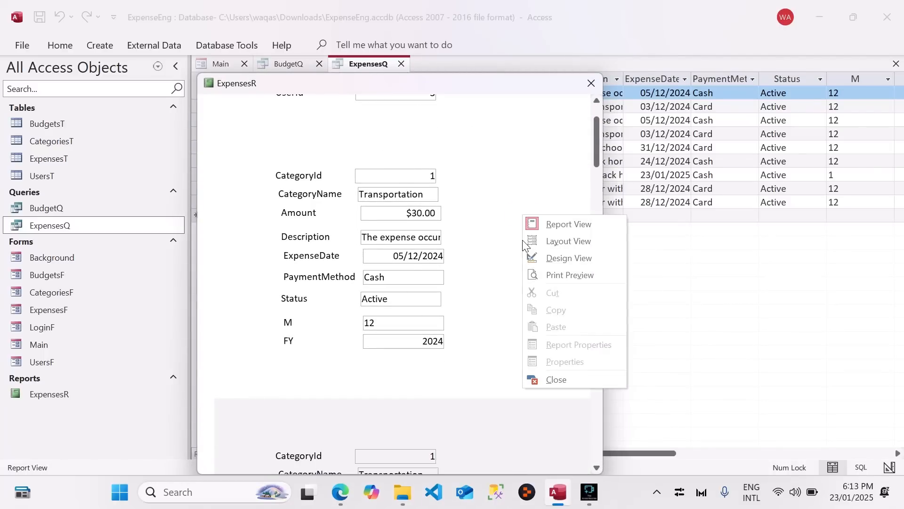
pyautogui.click(551, 258)
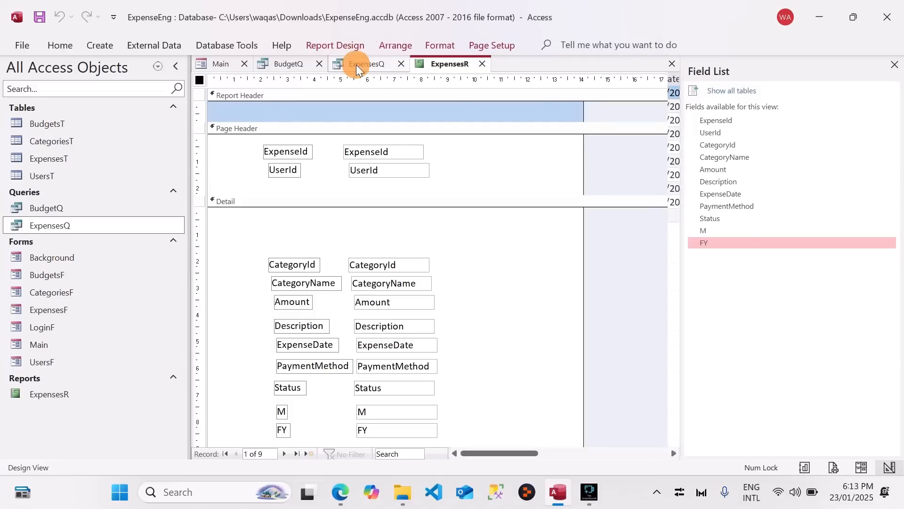
# - Open the ExpensesQ query in Design view and add the UsersT table to it
pyautogui.click(357, 64)
pyautogui.moveTo(589, 453); pyautogui.dragTo(382, 112)
pyautogui.rightClick(360, 62)
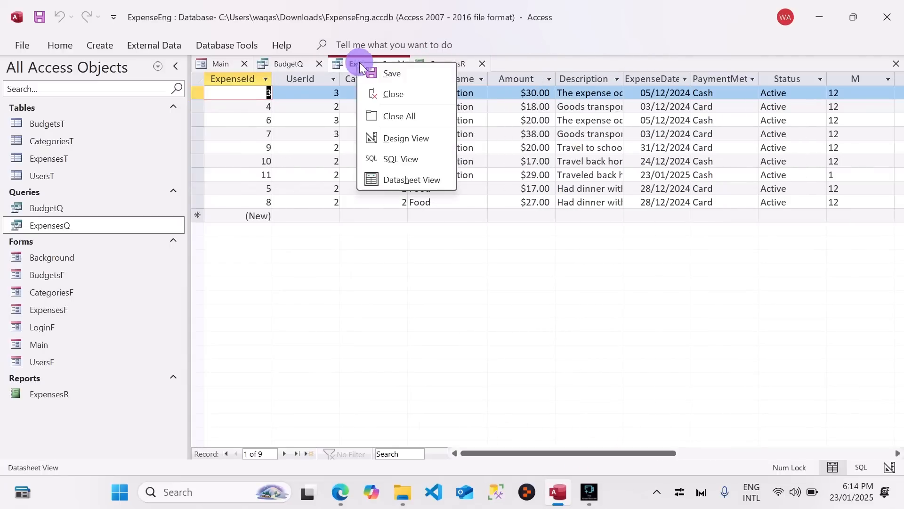
pyautogui.click(408, 137)
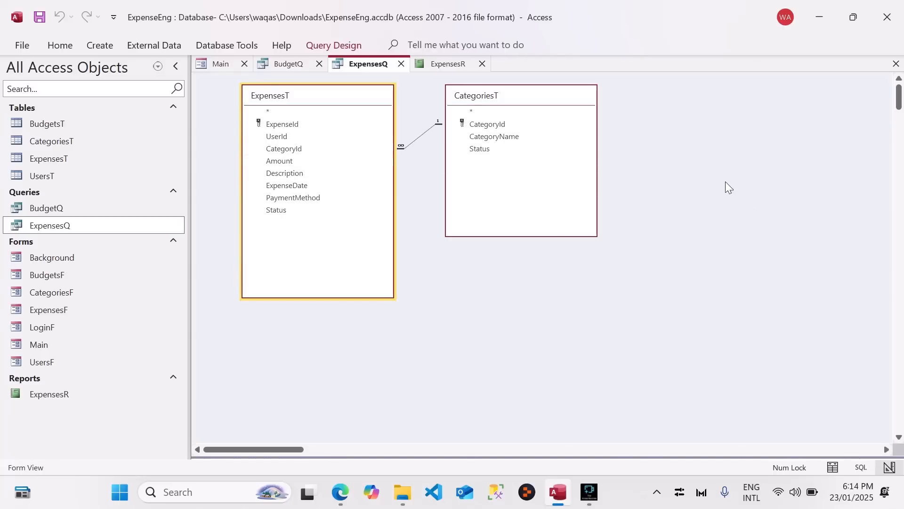
pyautogui.rightClick(715, 169)
pyautogui.click(744, 210)
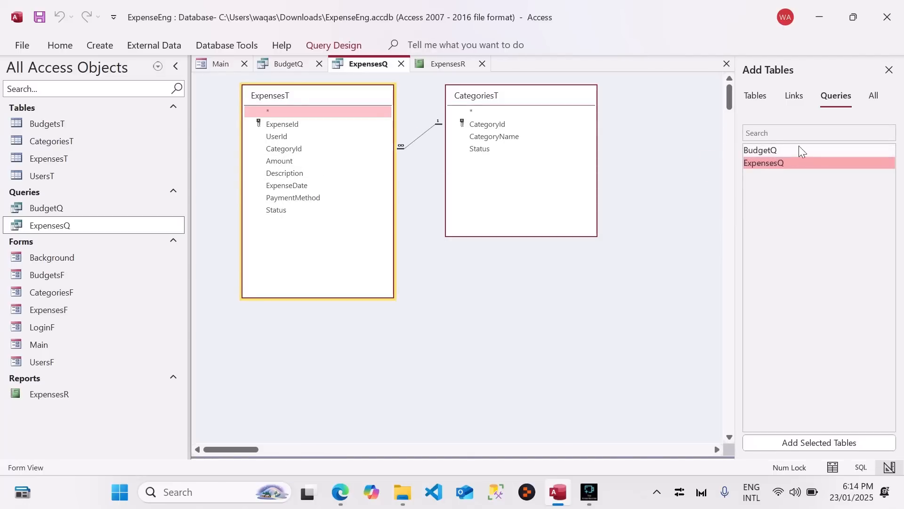
pyautogui.click(795, 95)
pyautogui.click(757, 99)
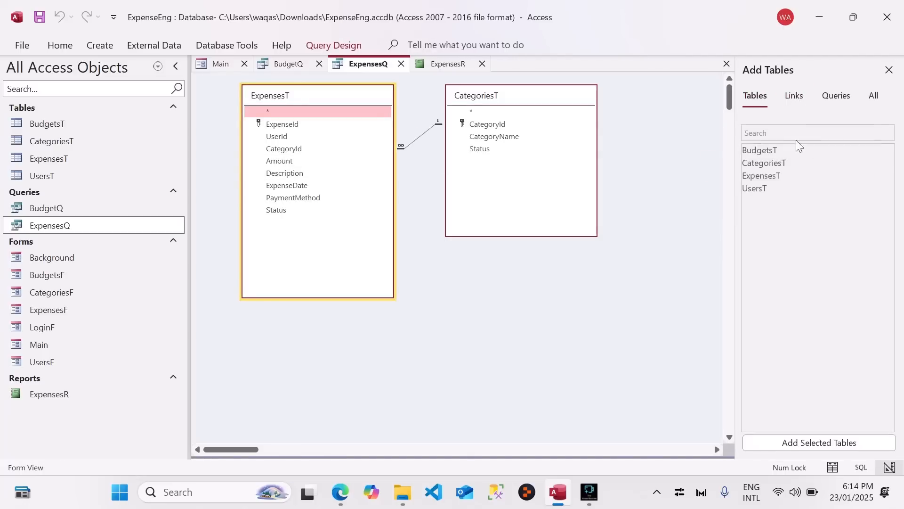
pyautogui.doubleClick(763, 188)
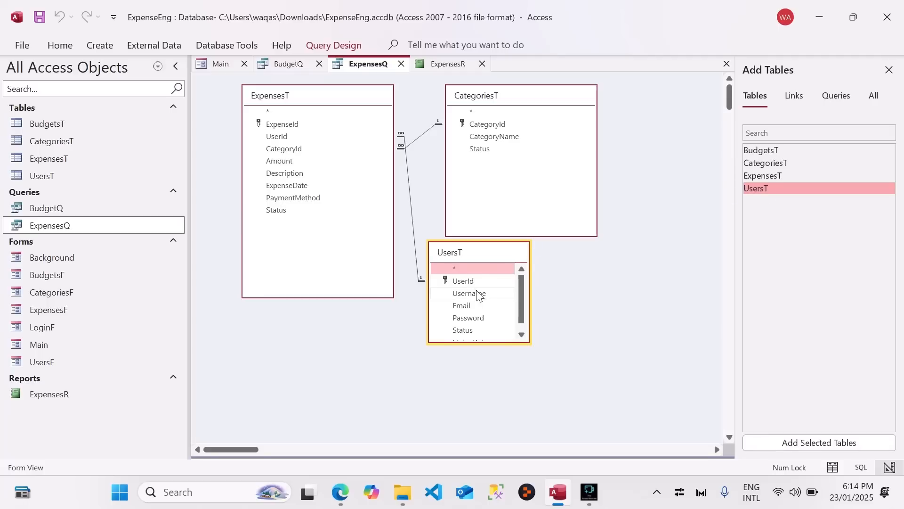
# - Add the Username and Email fields from UsersT to ExpensesQ and check them in Datasheet view
pyautogui.doubleClick(474, 296)
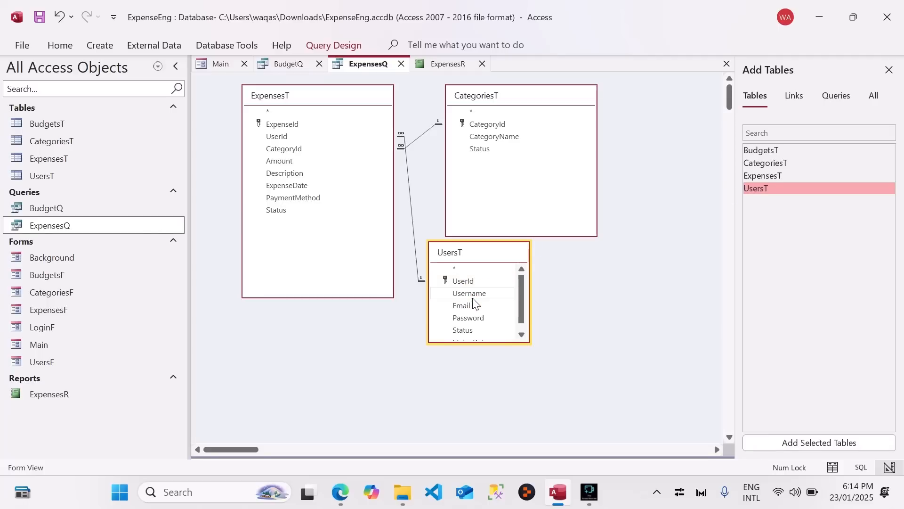
pyautogui.doubleClick(470, 307)
pyautogui.rightClick(362, 63)
pyautogui.click(427, 183)
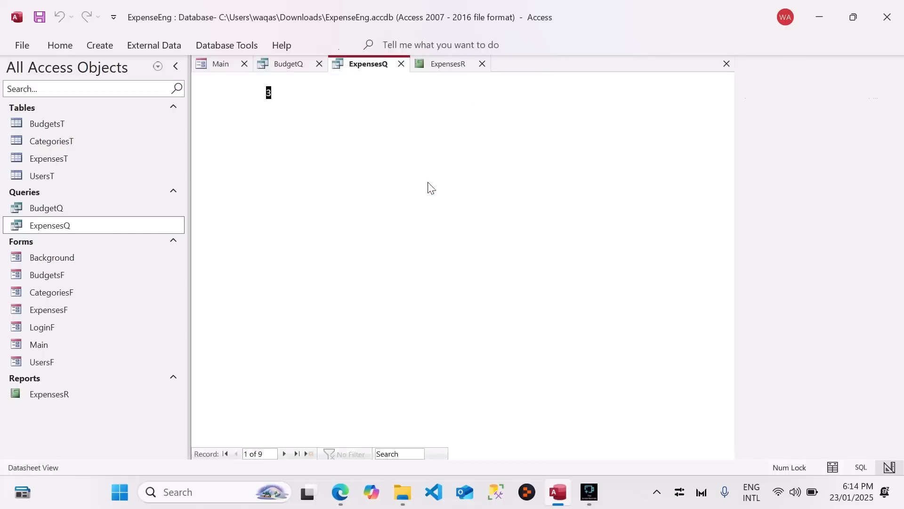
pyautogui.hscroll(5, 681, 433)
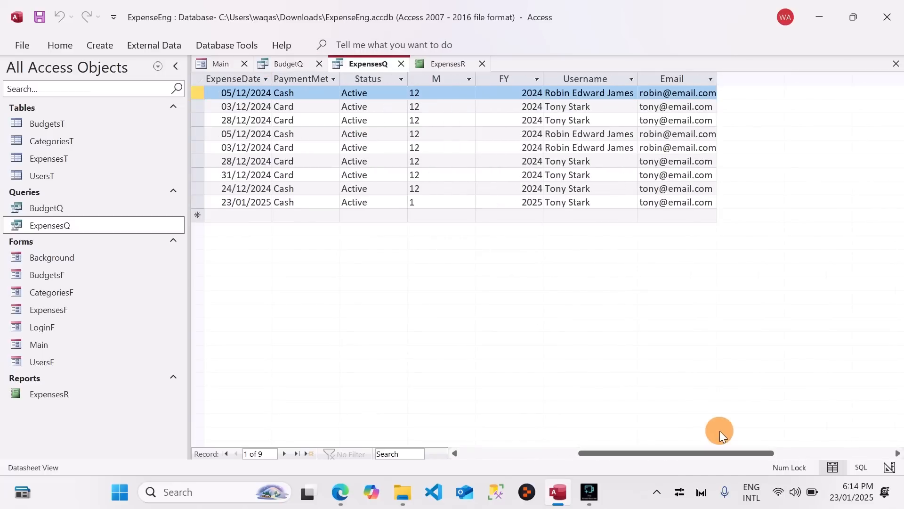
# - Save and close the ExpensesQ query
pyautogui.rightClick(366, 65)
pyautogui.click(389, 66)
pyautogui.click(402, 64)
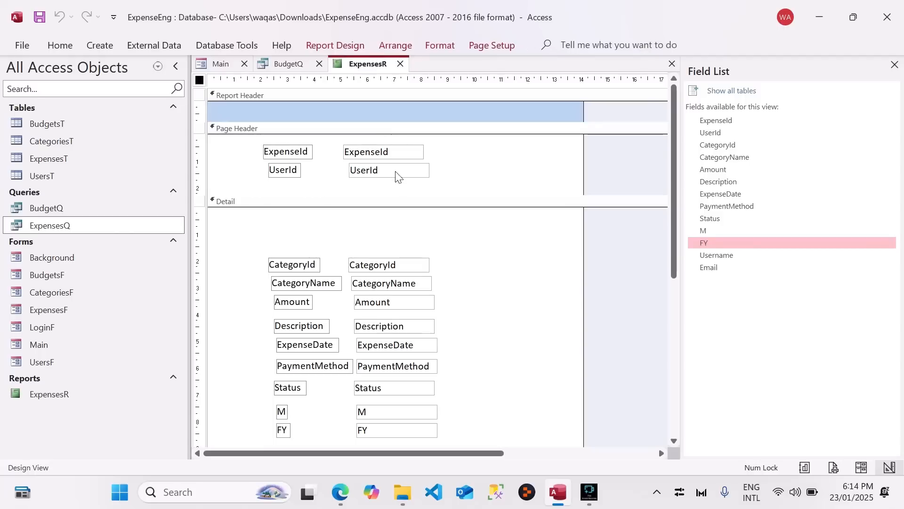
# - Add the Username and Email fields below UserId in the Page Header, enlarging the section to about 4 cm high
pyautogui.moveTo(714, 255); pyautogui.dragTo(357, 185)
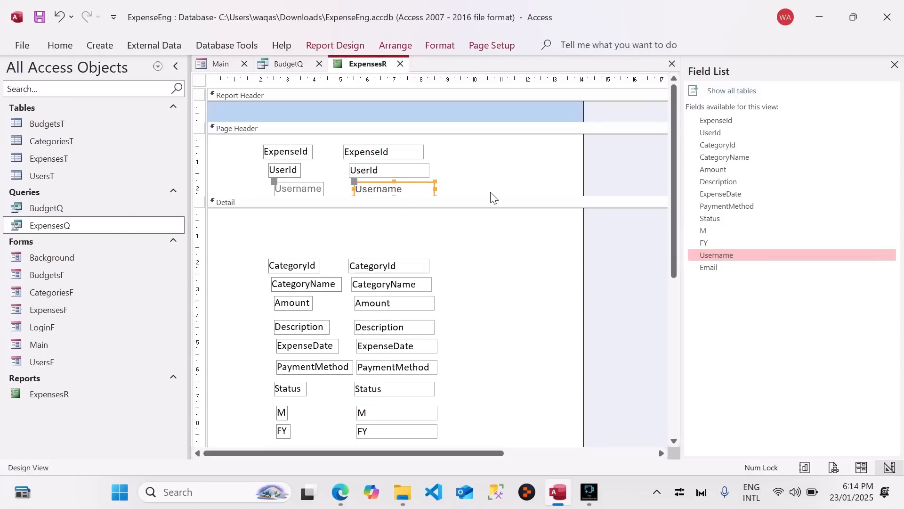
pyautogui.moveTo(491, 197); pyautogui.dragTo(502, 240)
pyautogui.moveTo(709, 267); pyautogui.dragTo(363, 201)
# - Set the text colour of all the Page Header controls to black
pyautogui.moveTo(512, 218); pyautogui.dragTo(236, 143)
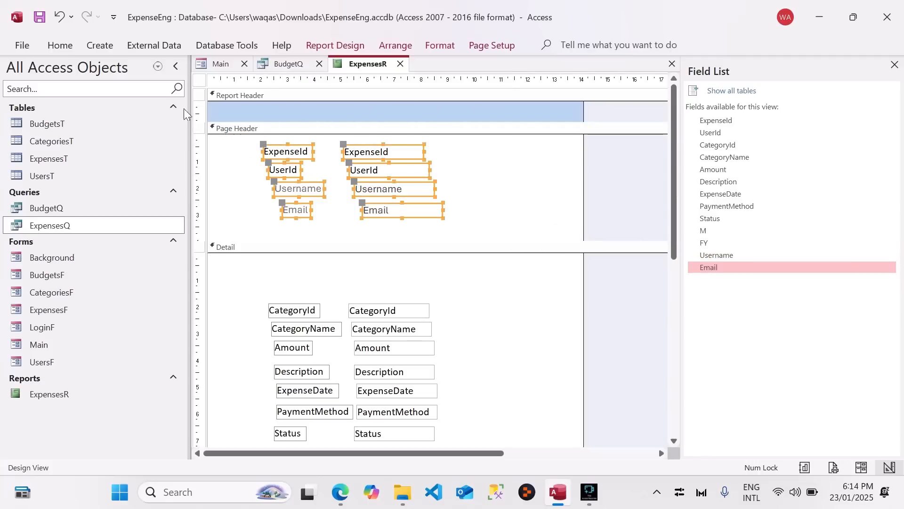
pyautogui.click(68, 46)
pyautogui.click(634, 103)
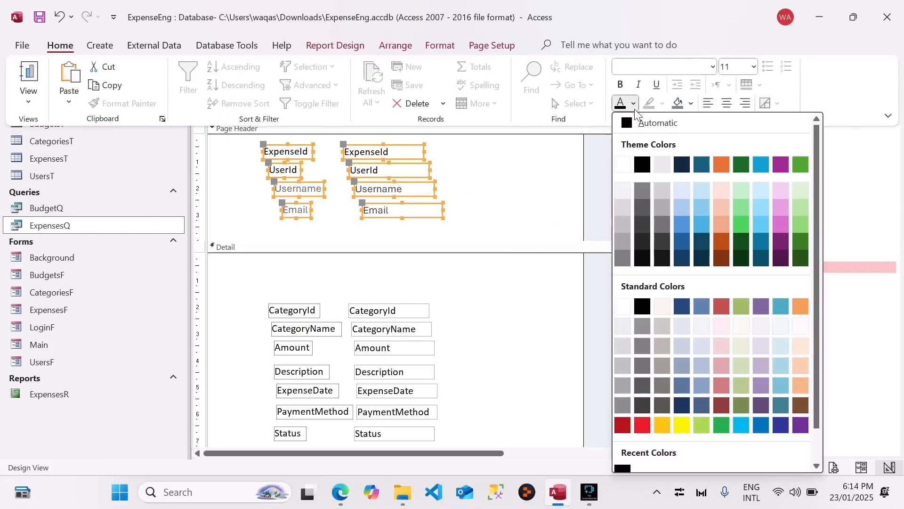
pyautogui.click(644, 166)
pyautogui.click(668, 66)
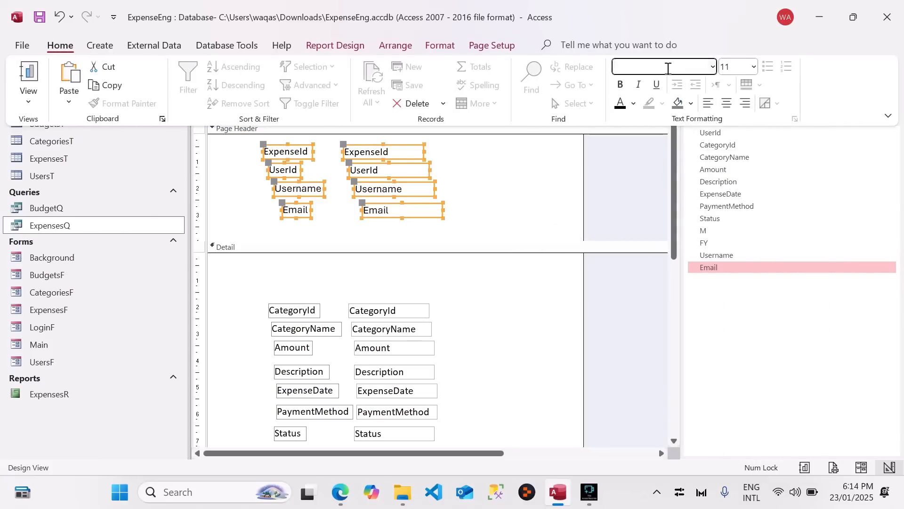
pyautogui.write('Cairo')
pyautogui.press('Tab')
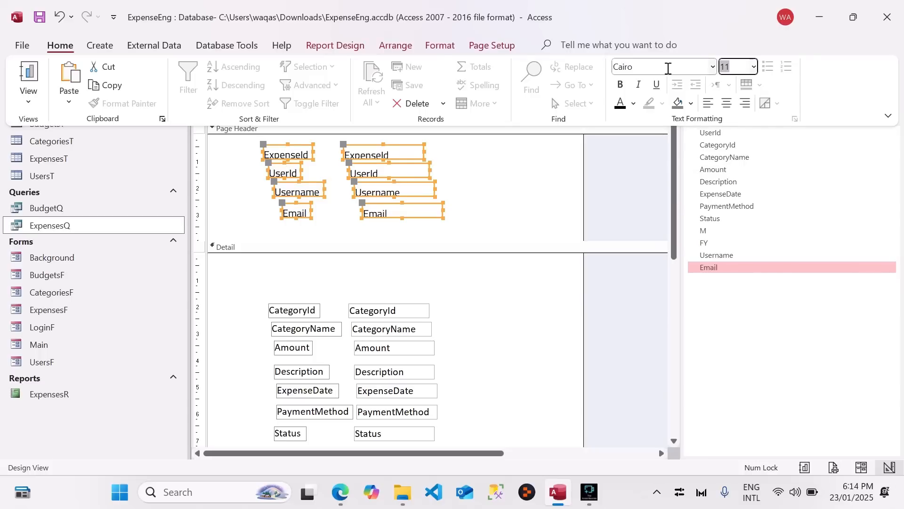
# - Set the font of all the Page Header controls to Calibri
pyautogui.click(668, 66)
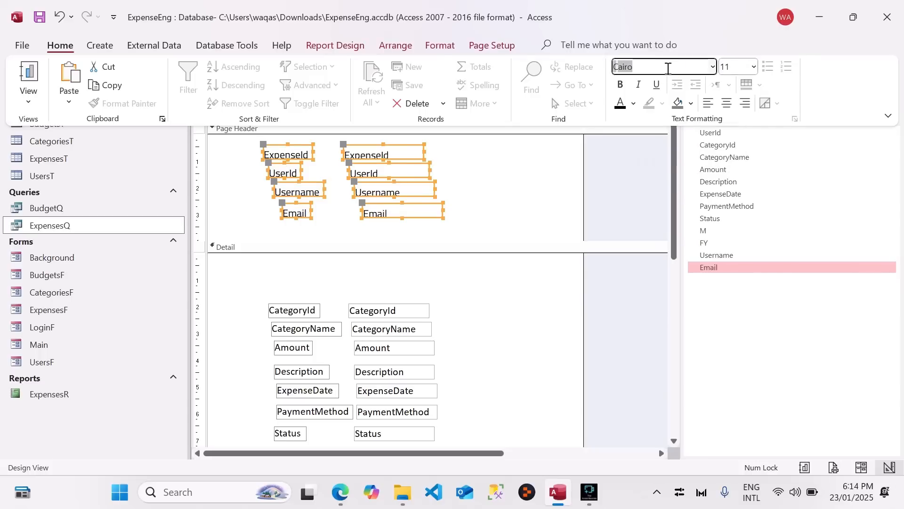
pyautogui.press('Tab')
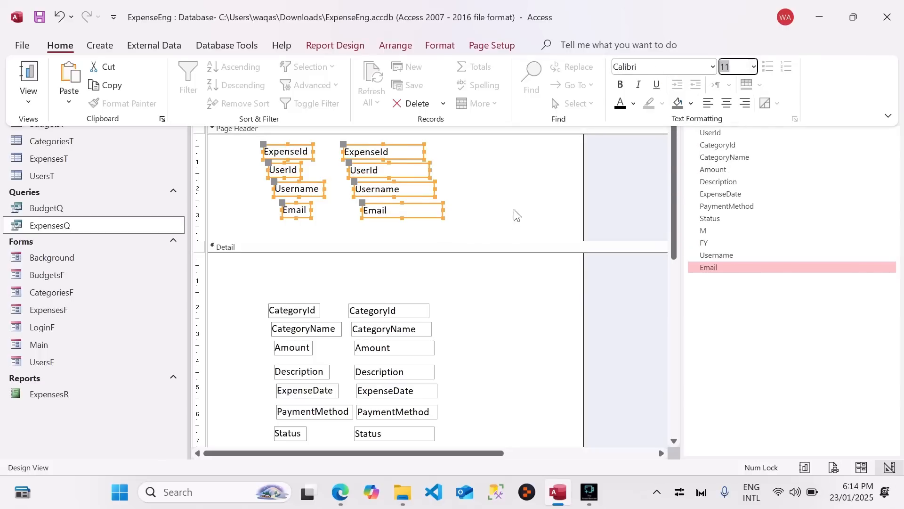
# - Arrange the ExpenseId, UserId, Username and Email controls in the Page Header in a stacked layout
pyautogui.rightClick(422, 203)
pyautogui.click(381, 171)
pyautogui.moveTo(452, 147); pyautogui.dragTo(226, 217)
pyautogui.rightClick(392, 212)
pyautogui.moveTo(464, 207)
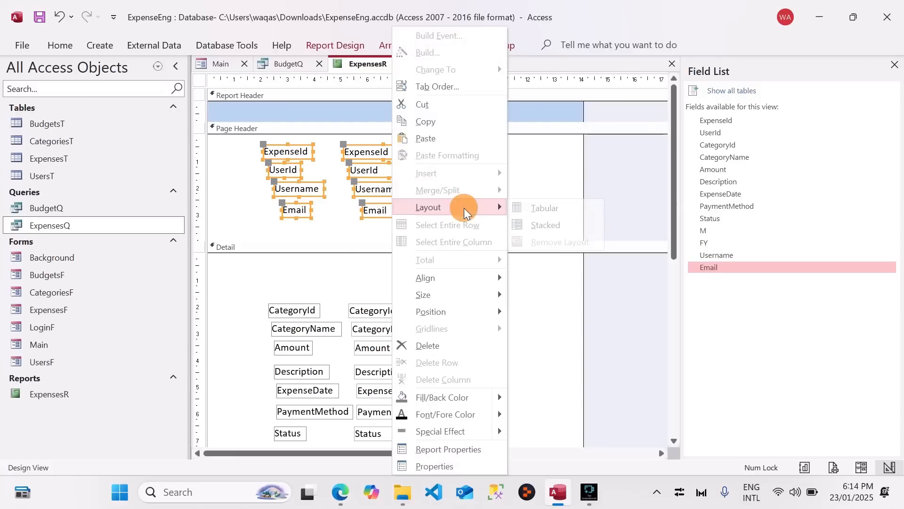
pyautogui.click(558, 225)
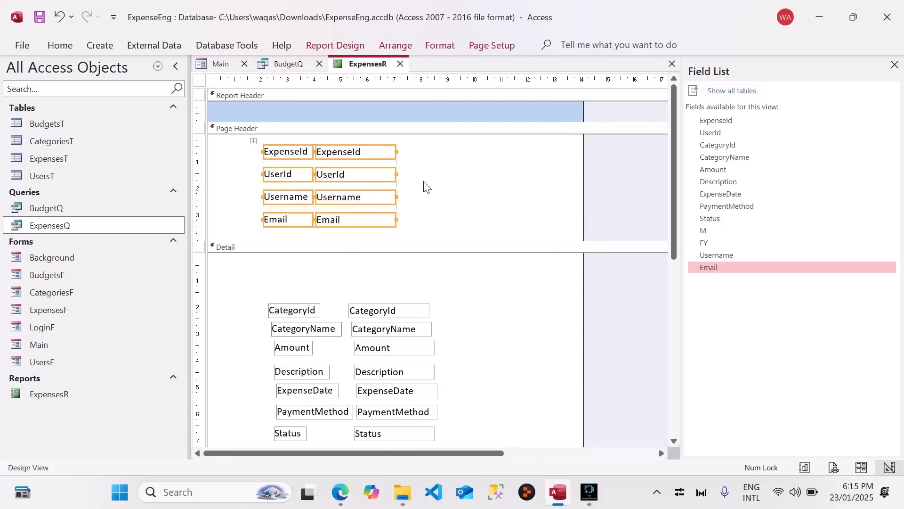
# - Delete the UserId row from the stacked layout in the Page Header
pyautogui.click(431, 168)
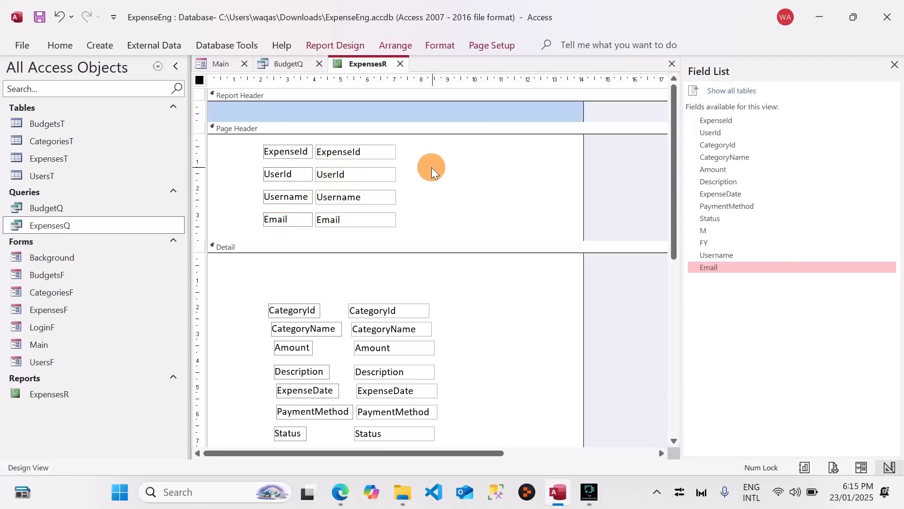
pyautogui.click(262, 173)
pyautogui.press('Delete')
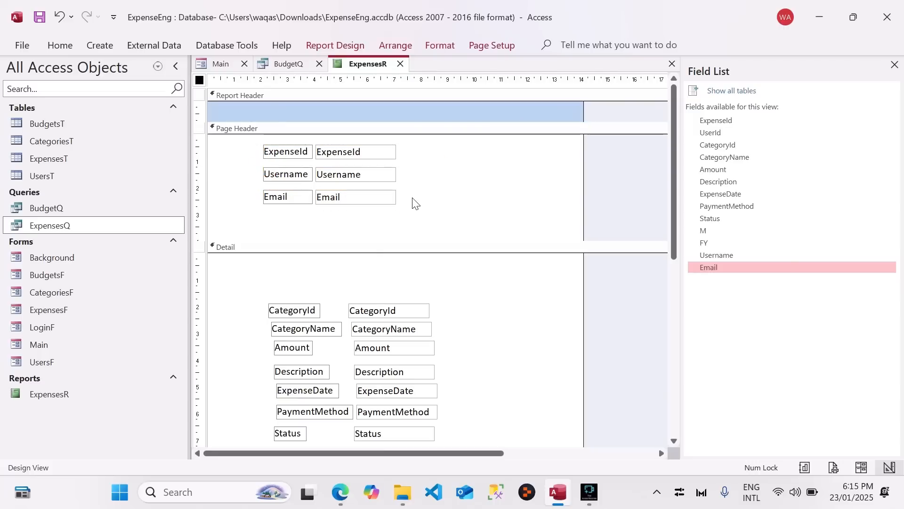
# - Make the ExpenseId, Username and Email labels in the Page Header bold
pyautogui.scroll(-2, 432, 198)
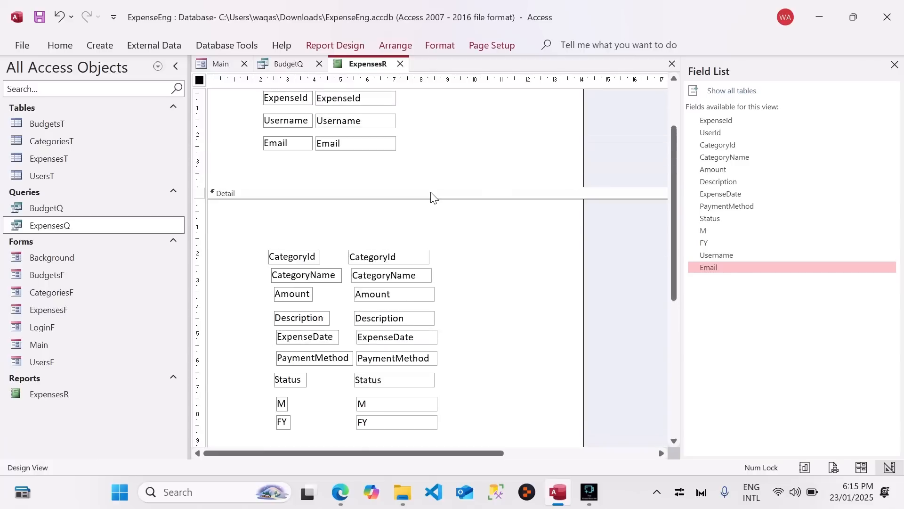
pyautogui.scroll(2, 405, 184)
pyautogui.scroll(-2, 376, 210)
pyautogui.scroll(1, 302, 168)
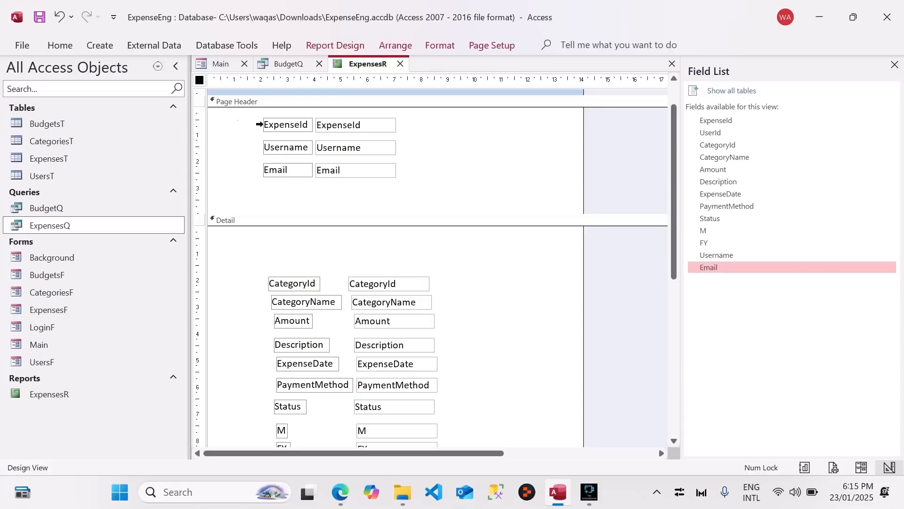
pyautogui.moveTo(239, 118); pyautogui.dragTo(284, 183)
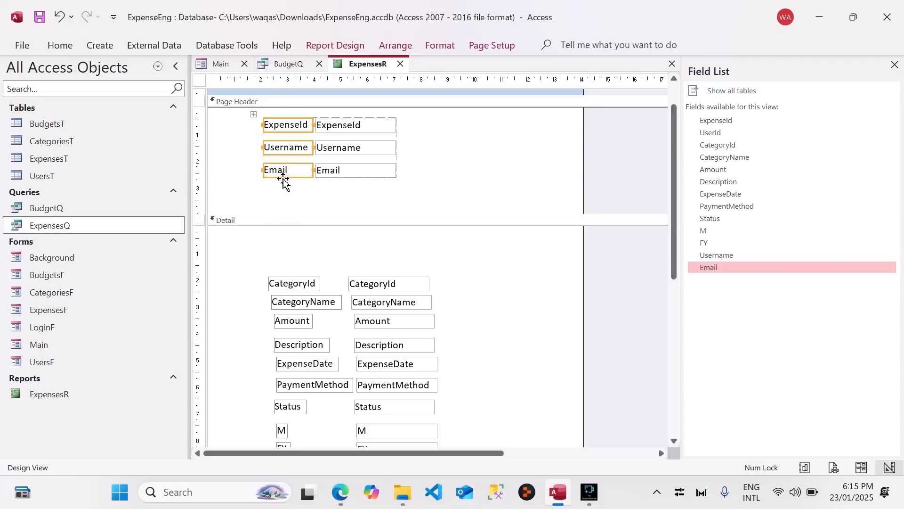
pyautogui.hotkey('ctrl', 'b')
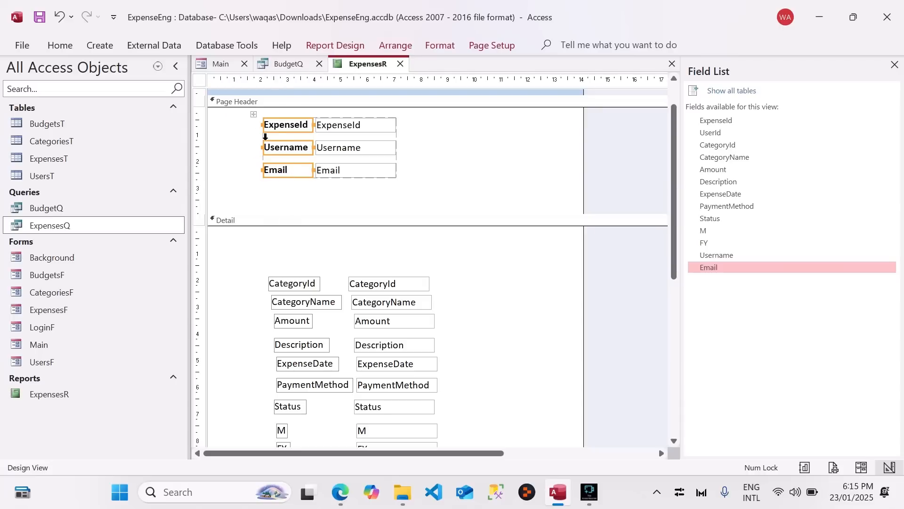
# - Widen the label column of the Page Header's stacked layout slightly and apply Narrow control padding to all its controls
pyautogui.moveTo(262, 124); pyautogui.dragTo(250, 124)
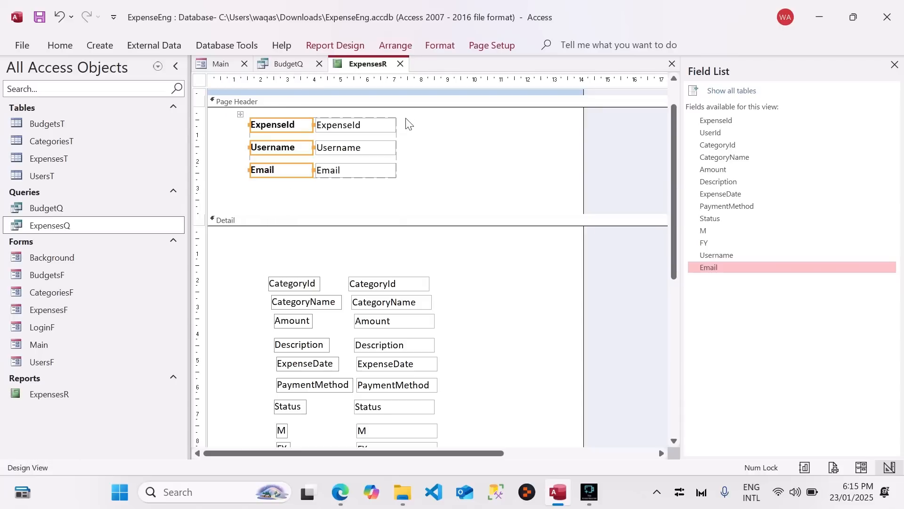
pyautogui.moveTo(406, 118); pyautogui.dragTo(254, 127)
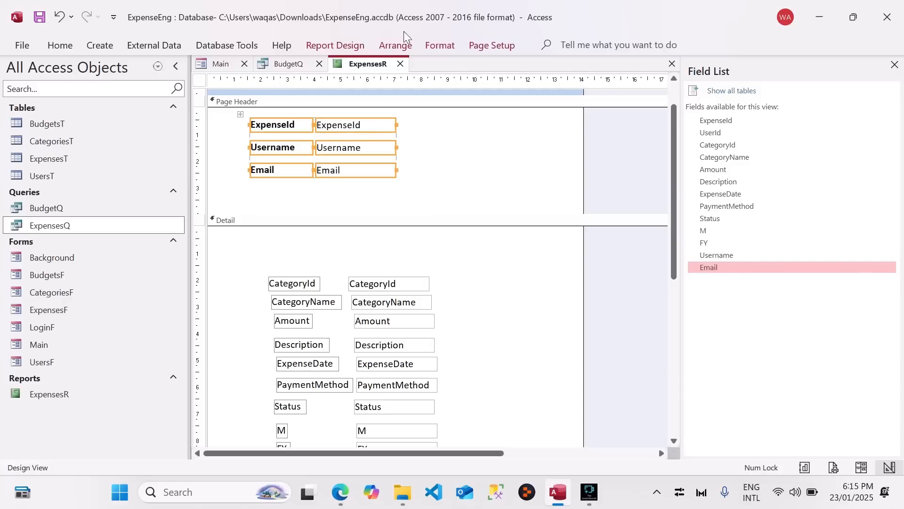
pyautogui.click(401, 45)
pyautogui.click(639, 100)
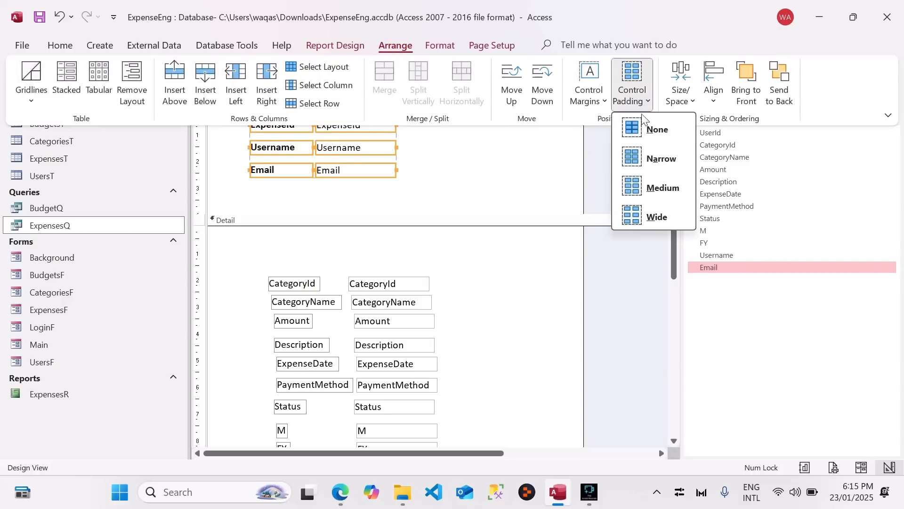
pyautogui.click(660, 159)
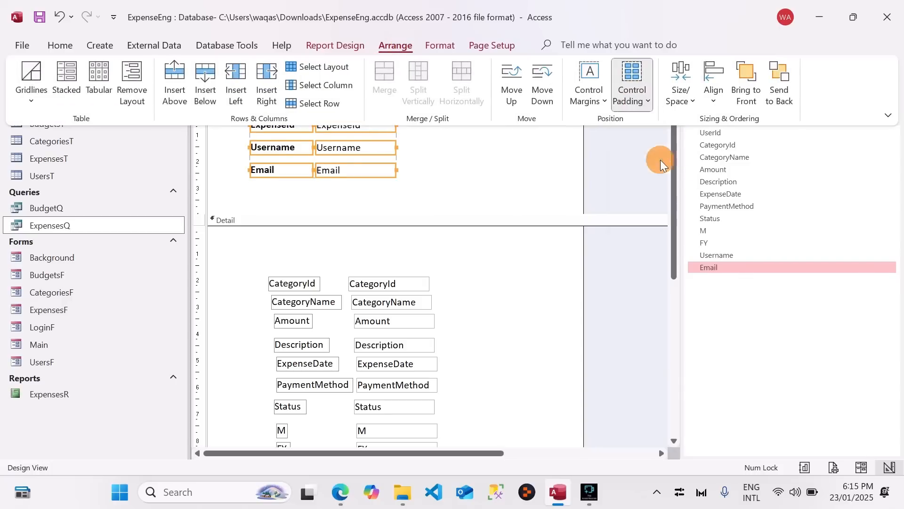
# - Try a height of 0.3 cm for all the Page Header controls in their properties, and undo the change
pyautogui.click(329, 45)
pyautogui.click(757, 89)
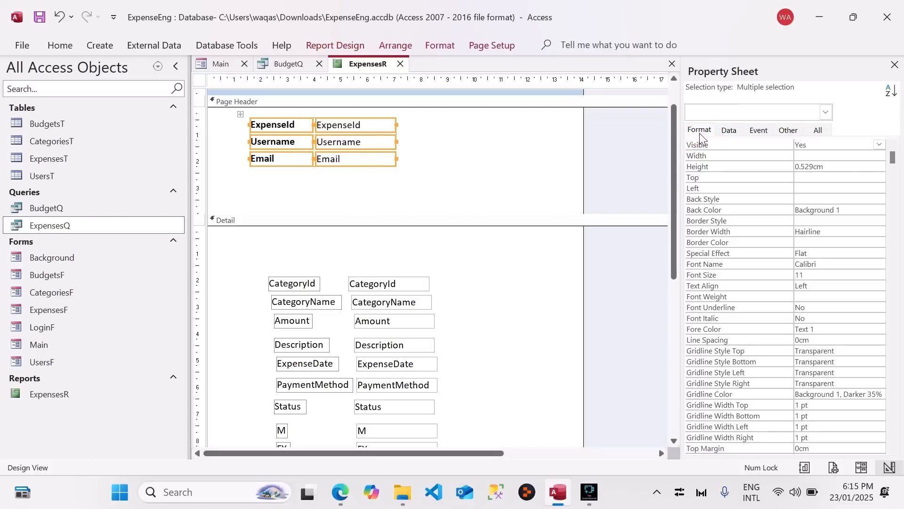
pyautogui.doubleClick(816, 167)
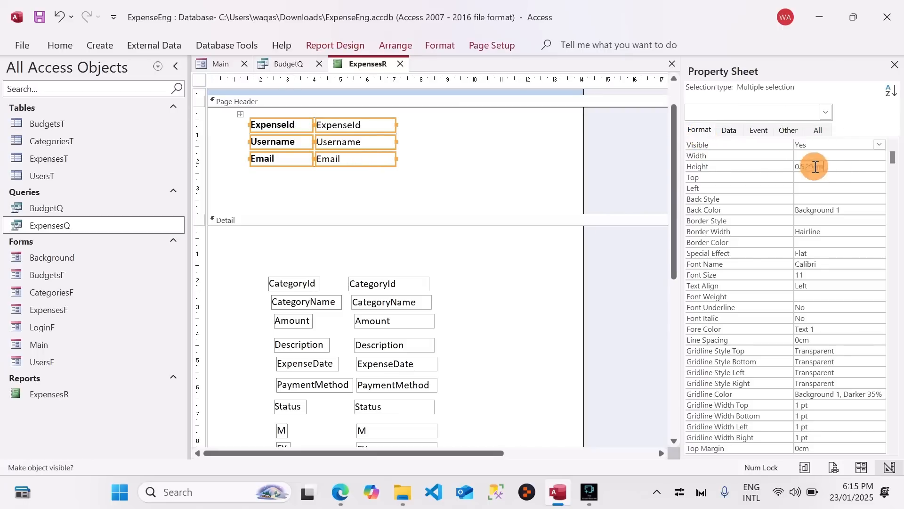
pyautogui.write('0.3')
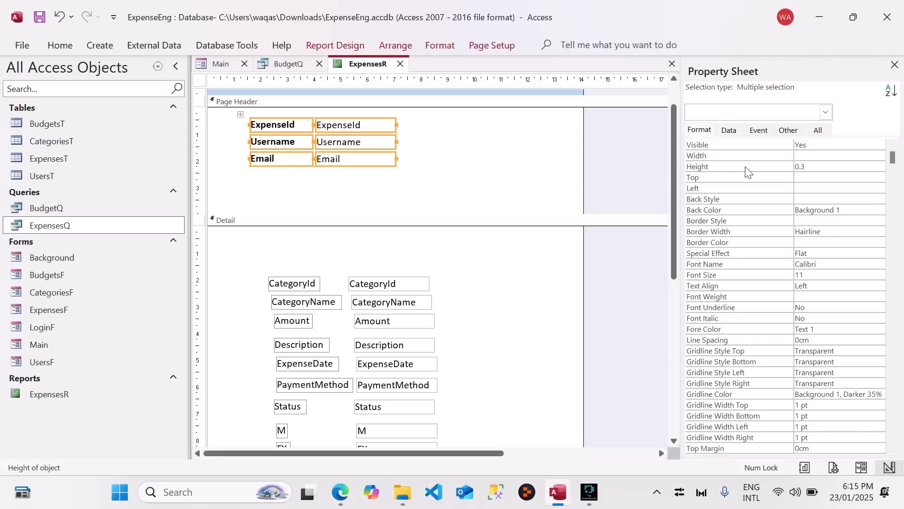
pyautogui.press('Return')
pyautogui.click(745, 168)
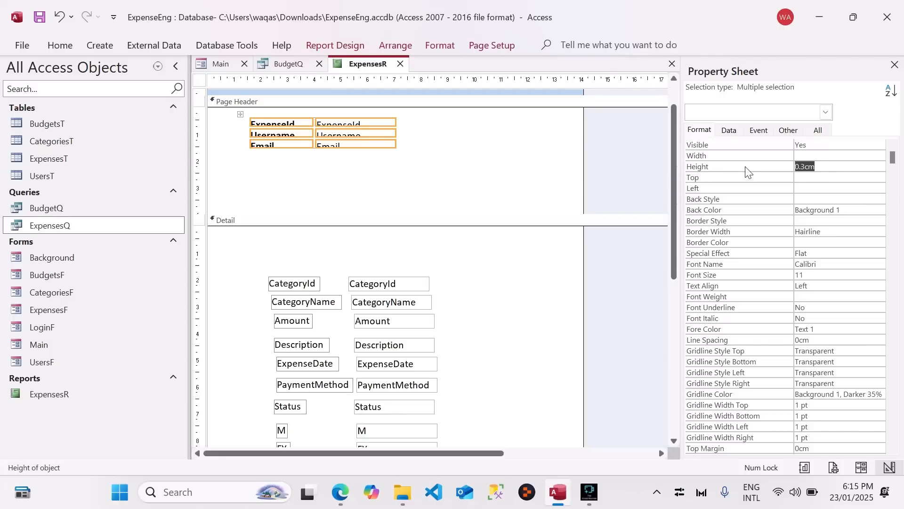
pyautogui.hotkey('ctrl', 'z')
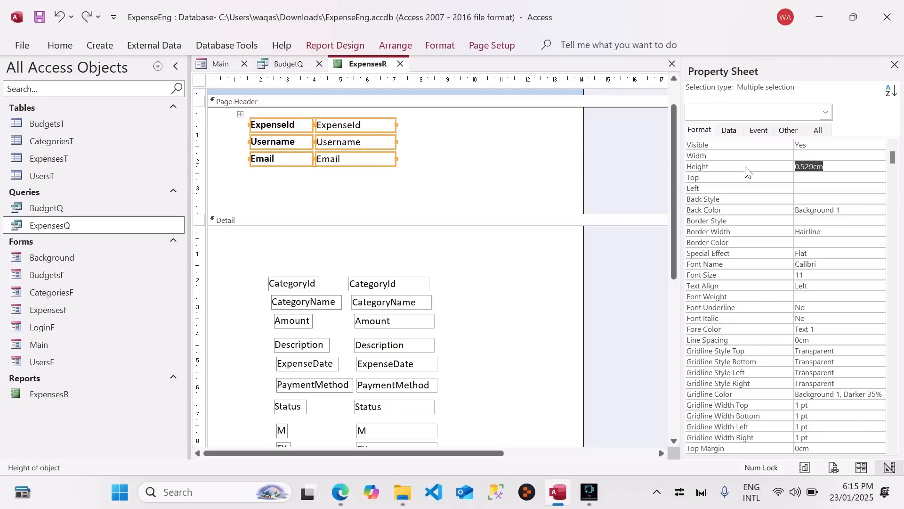
# - Set the height of all the Page Header controls to 0.6 cm
pyautogui.write('0.6')
pyautogui.press('Return')
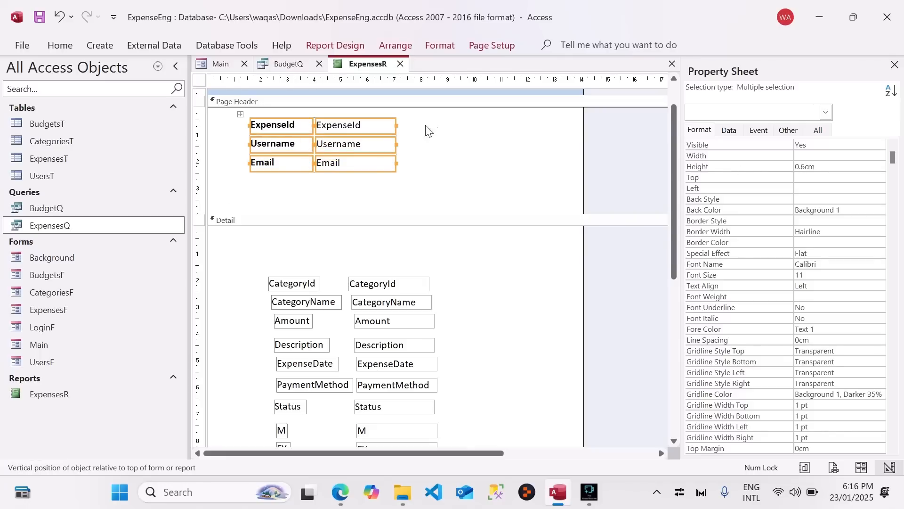
pyautogui.click(381, 169)
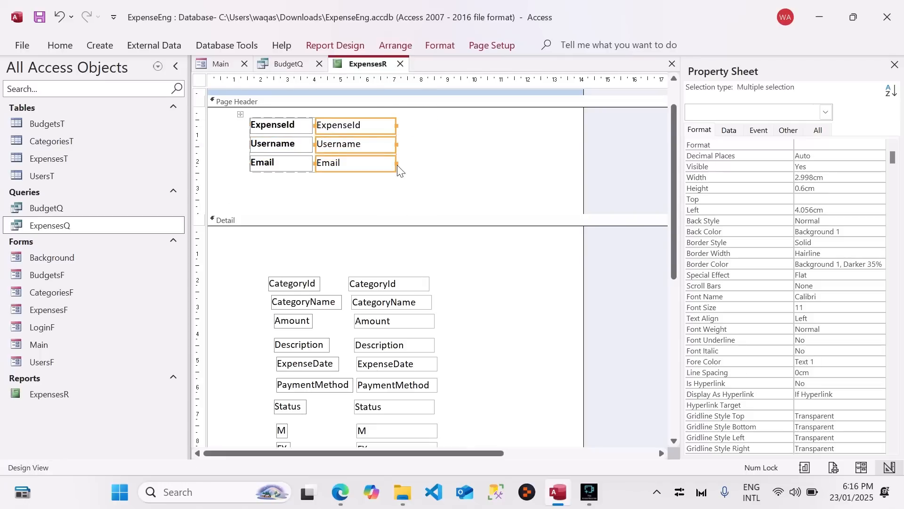
# - Remove the stacked layout from the ExpenseId, Username and Email controls in the Page Header
pyautogui.moveTo(424, 115); pyautogui.dragTo(297, 151)
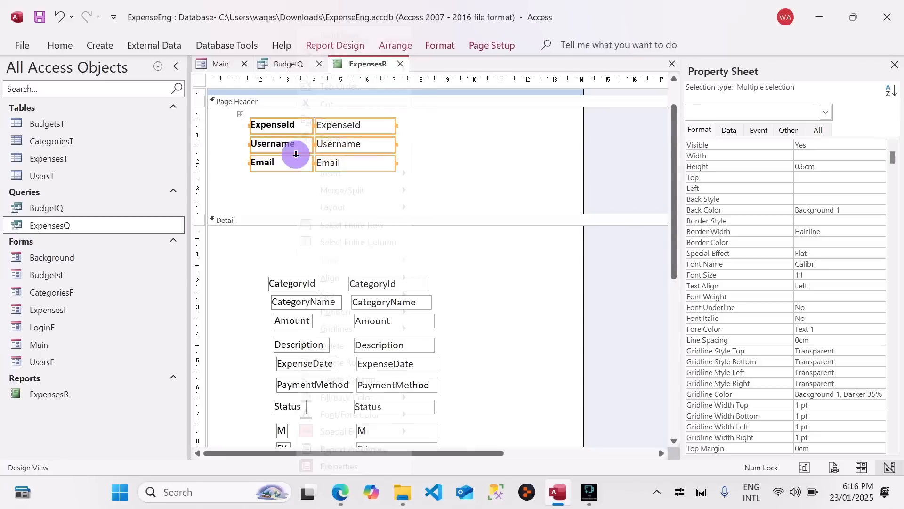
pyautogui.rightClick(297, 151)
pyautogui.moveTo(373, 210)
pyautogui.click(471, 242)
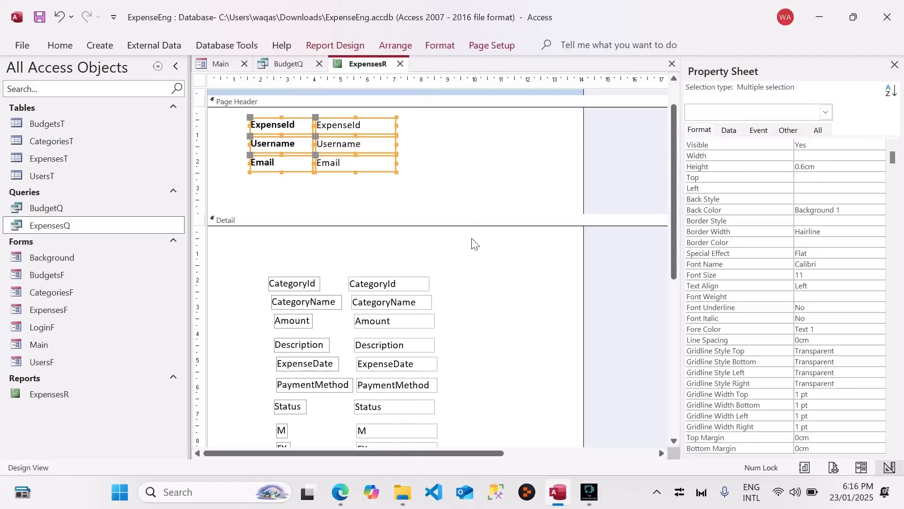
pyautogui.click(419, 141)
# - Move the ExpenseId, Username and Email rows to the Page Header's left edge and extend the Username text box to about the 12 cm mark
pyautogui.moveTo(407, 129); pyautogui.dragTo(242, 122)
pyautogui.moveTo(411, 143); pyautogui.dragTo(247, 142)
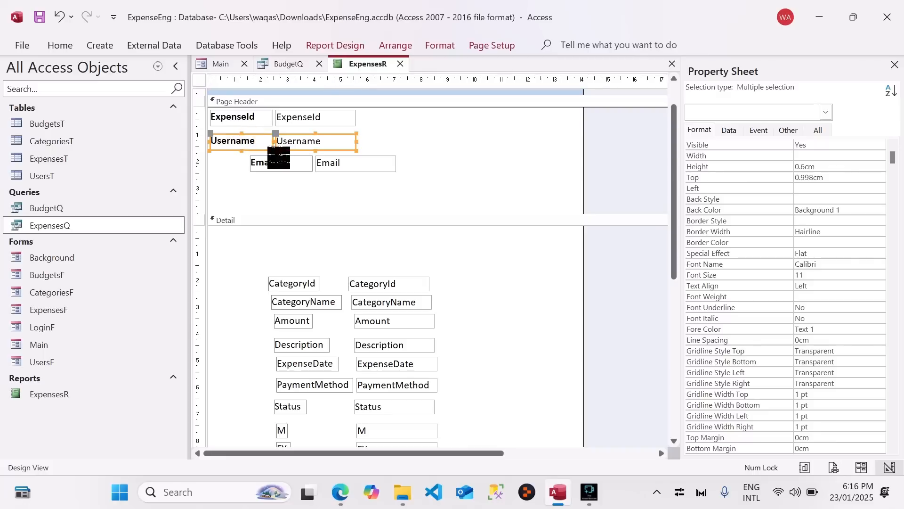
pyautogui.click(239, 177)
pyautogui.click(354, 140)
pyautogui.moveTo(354, 141); pyautogui.dragTo(530, 142)
pyautogui.moveTo(358, 202); pyautogui.dragTo(240, 163)
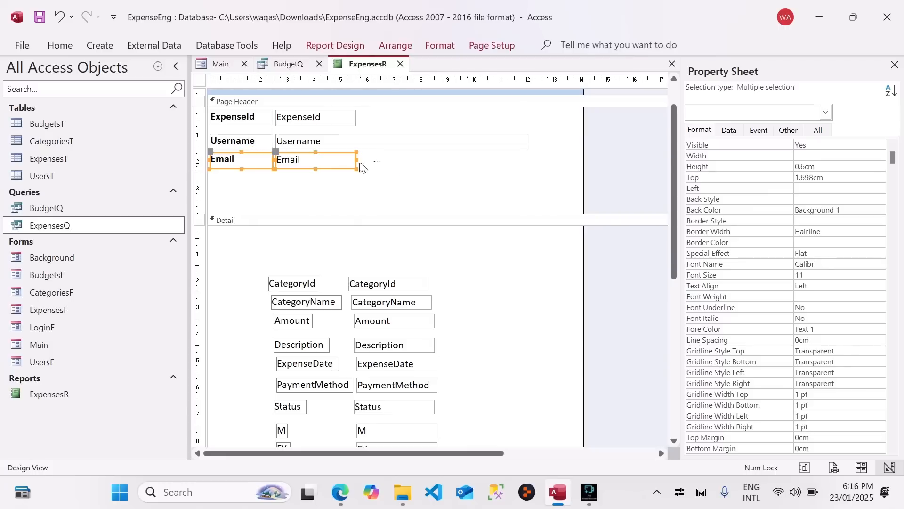
# - Arrange the Username and Email controls in the Page Header in a stacked layout
pyautogui.moveTo(317, 155); pyautogui.dragTo(246, 139)
pyautogui.rightClick(253, 140)
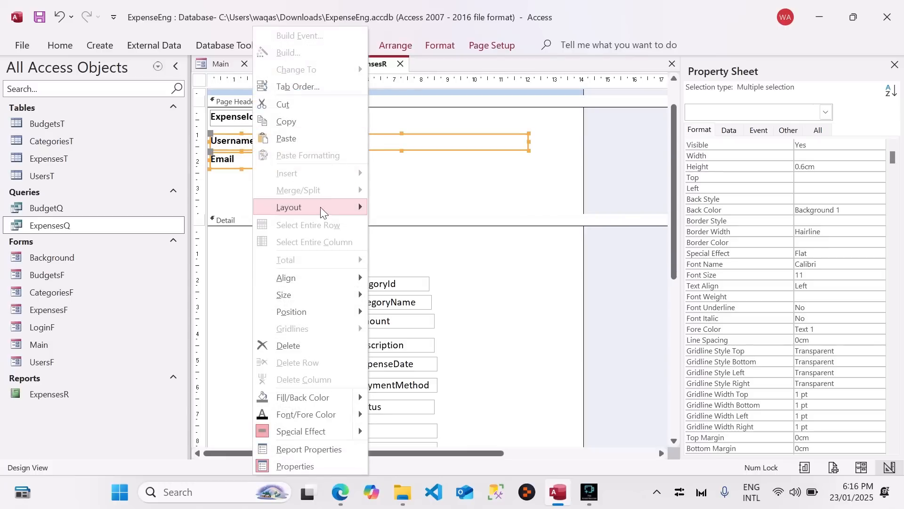
pyautogui.moveTo(321, 207)
pyautogui.click(443, 221)
# - Apply Narrow control padding to the Username and Email controls
pyautogui.click(430, 48)
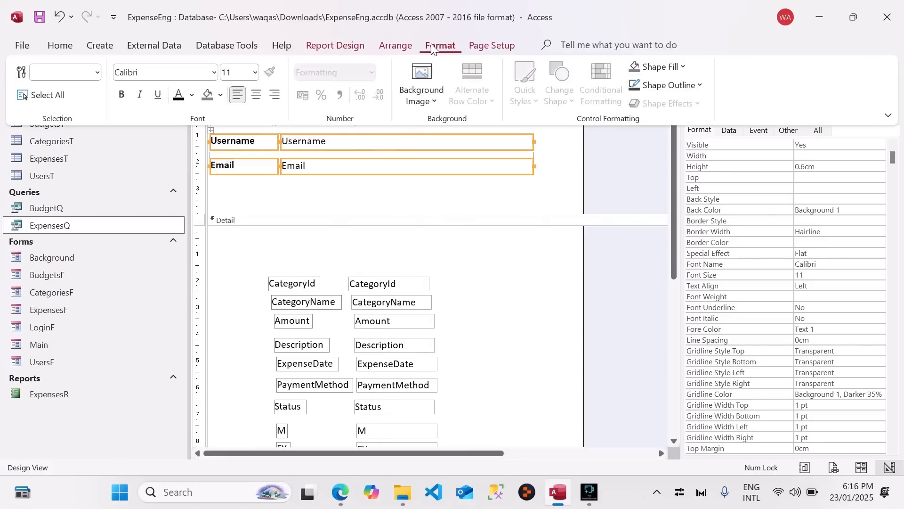
pyautogui.click(403, 46)
pyautogui.click(635, 100)
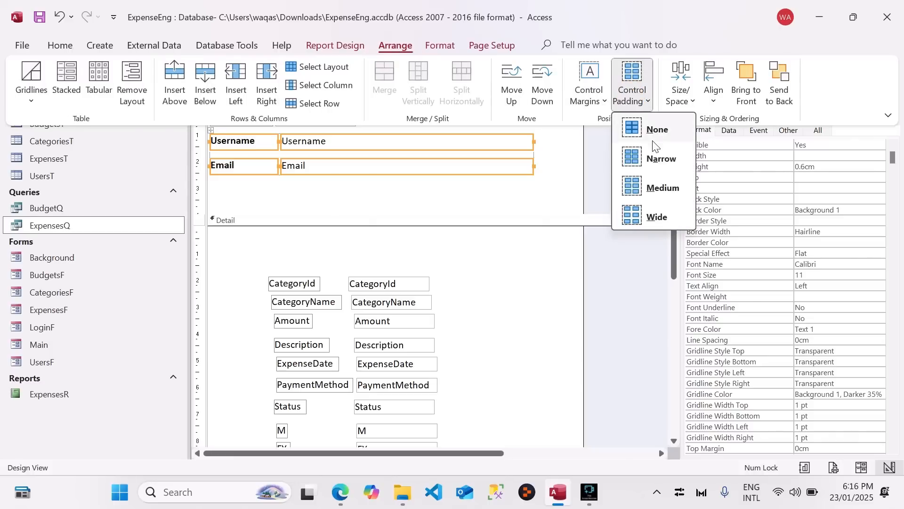
pyautogui.click(658, 157)
# - Reduce the Page Header section's height to about 3.3 cm
pyautogui.click(475, 194)
pyautogui.click(379, 203)
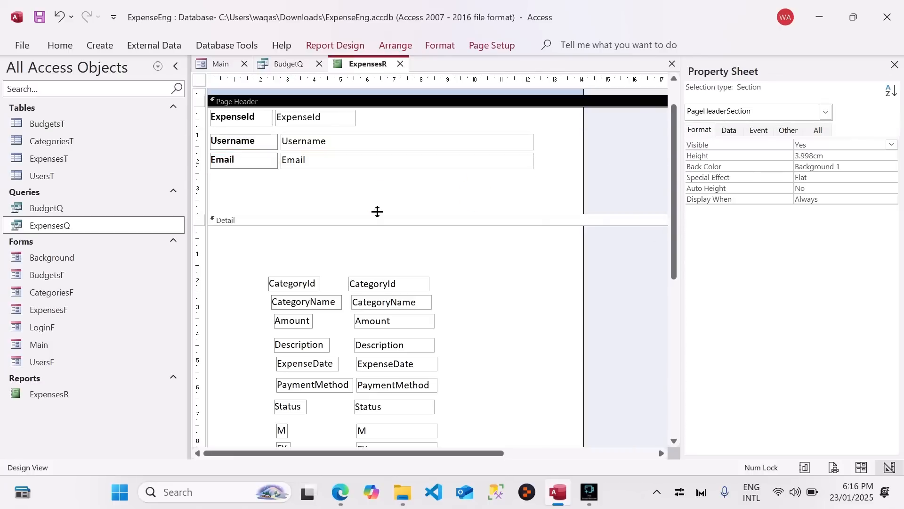
pyautogui.moveTo(377, 211); pyautogui.dragTo(379, 192)
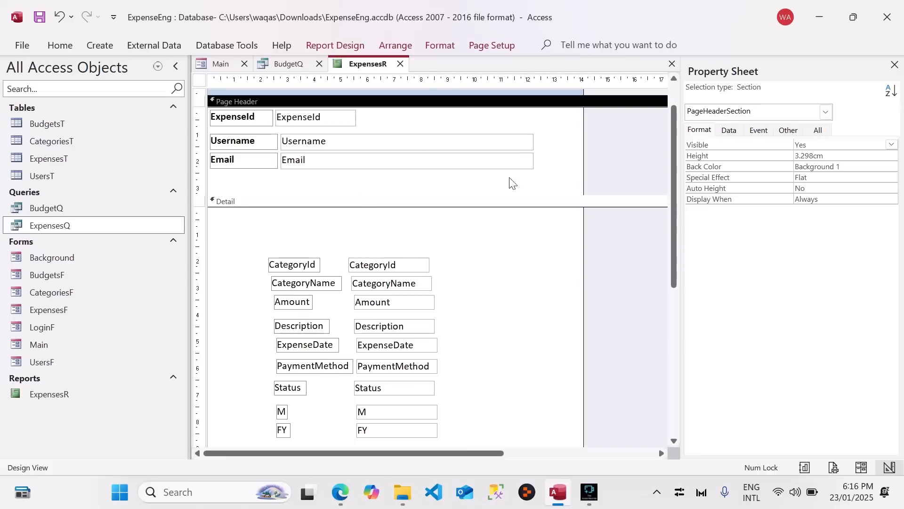
# - Preview the ExpensesR report in Report View, and return it to Design View
pyautogui.rightClick(368, 69)
pyautogui.click(398, 139)
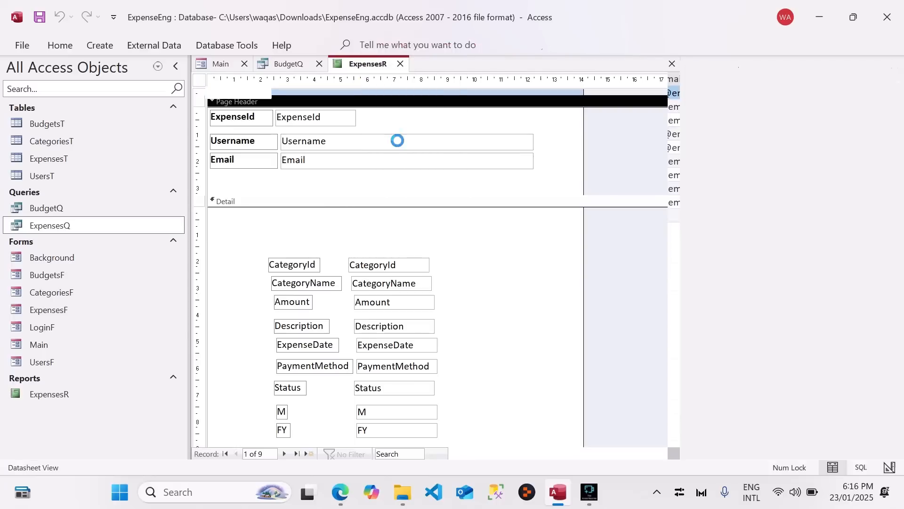
pyautogui.moveTo(414, 91); pyautogui.dragTo(426, 69)
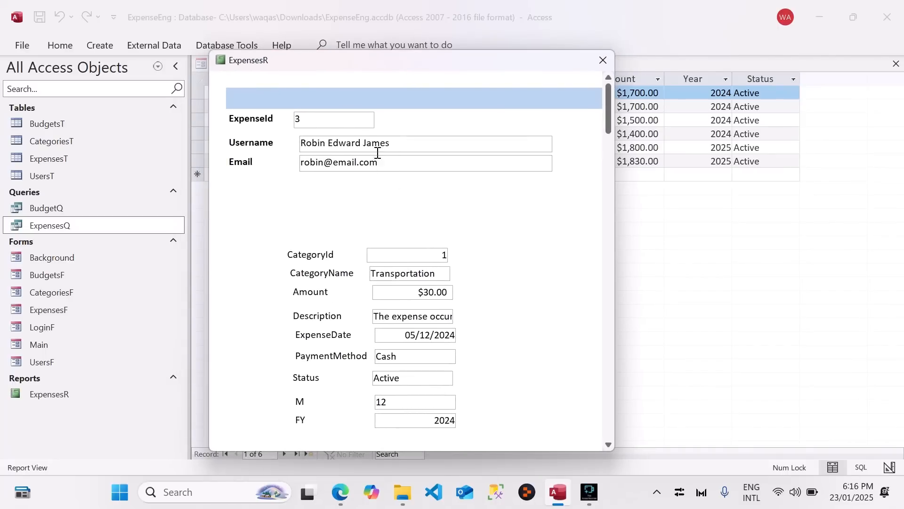
pyautogui.rightClick(523, 109)
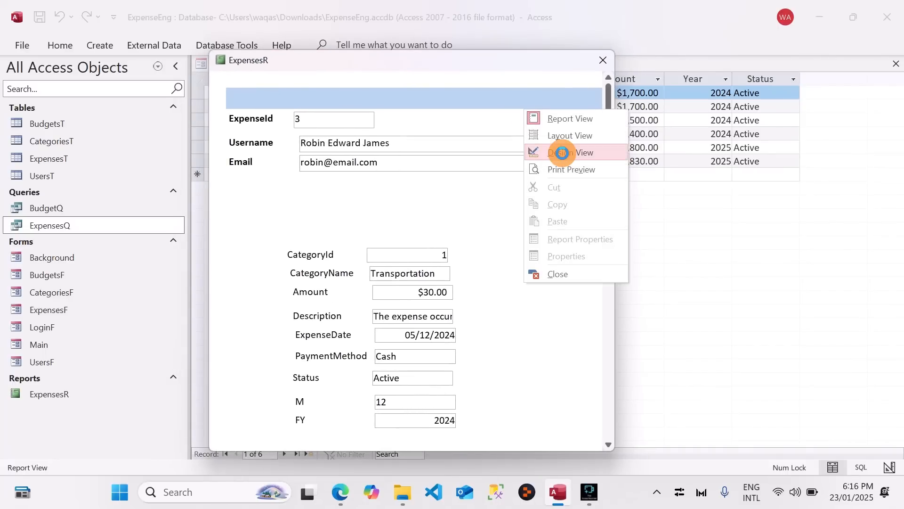
pyautogui.click(570, 151)
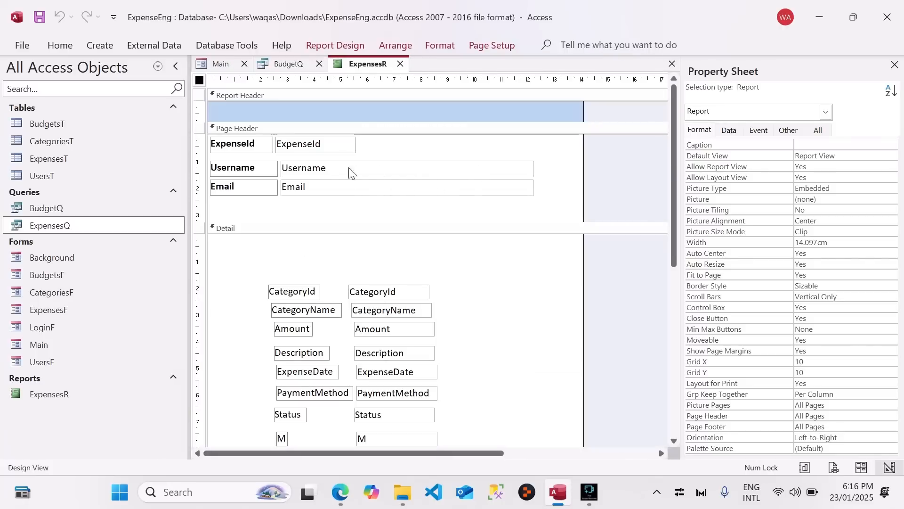
# - Add the ExpenseId label and text box to the Username and Email stacked layout, placing their row above Username
pyautogui.moveTo(265, 147); pyautogui.dragTo(219, 200)
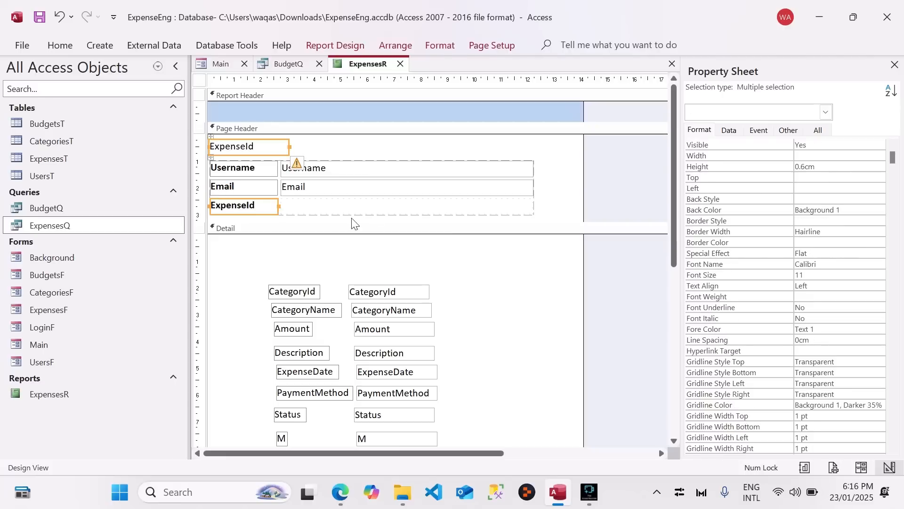
pyautogui.click(320, 139)
pyautogui.moveTo(236, 147); pyautogui.dragTo(309, 206)
pyautogui.moveTo(571, 208); pyautogui.dragTo(234, 159)
pyautogui.moveTo(383, 150); pyautogui.dragTo(245, 185)
pyautogui.click(540, 210)
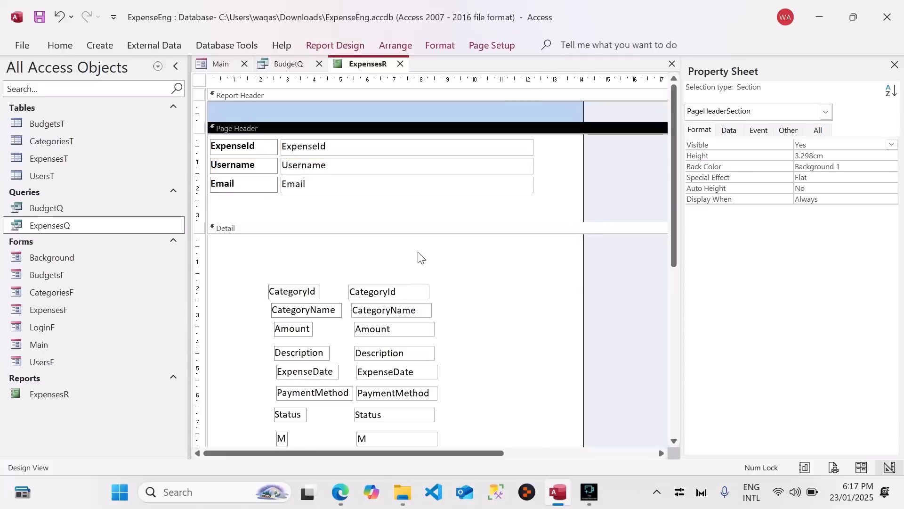
# - Arrange all the Detail controls, from CategoryId to FY, in a tabular layout
pyautogui.scroll(-3, 401, 260)
pyautogui.moveTo(245, 203); pyautogui.dragTo(429, 398)
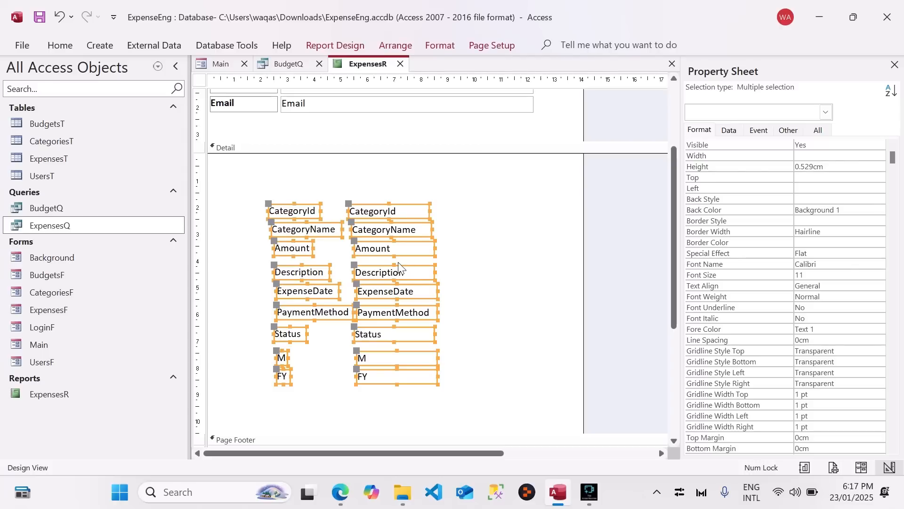
pyautogui.click(240, 165)
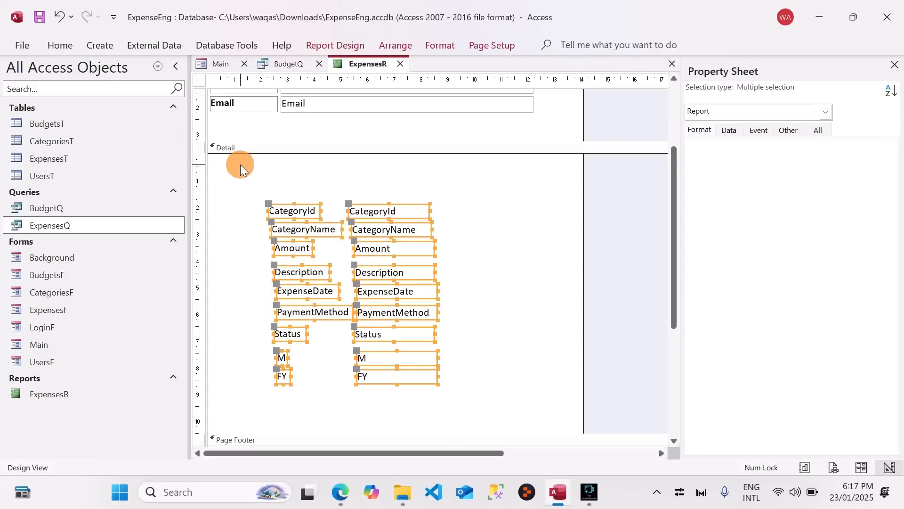
pyautogui.scroll(1, 284, 189)
pyautogui.moveTo(249, 217); pyautogui.dragTo(425, 401)
pyautogui.rightClick(427, 403)
pyautogui.moveTo(497, 207)
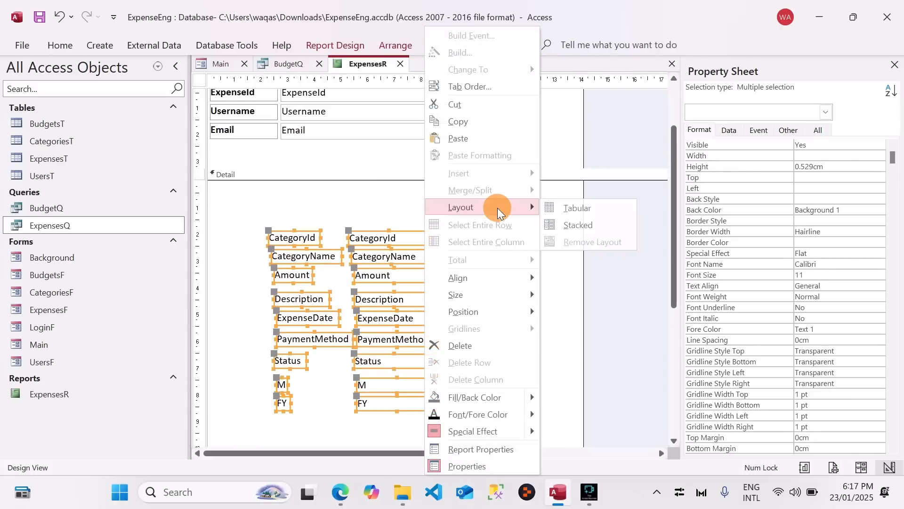
pyautogui.click(570, 212)
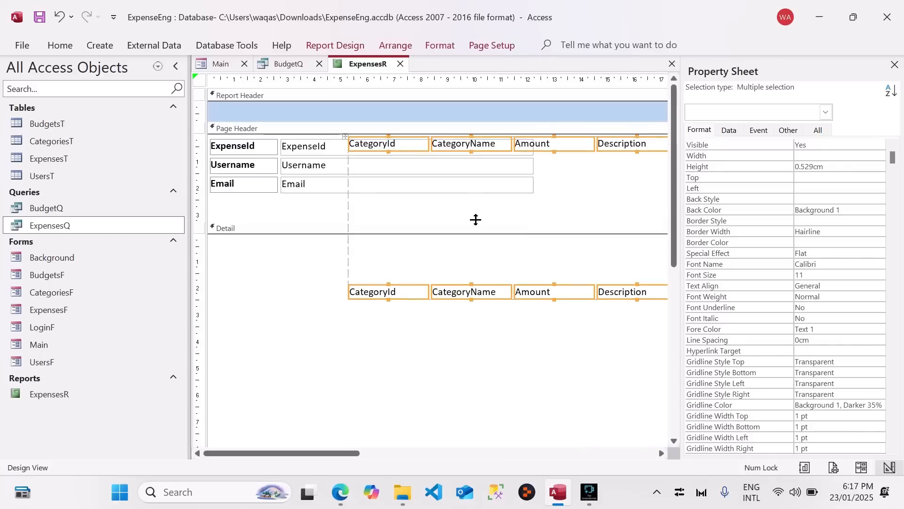
# - Close the property sheet and move the tabular layout's column labels below the Email row in the Page Header
pyautogui.click(351, 151)
pyautogui.moveTo(351, 151); pyautogui.dragTo(419, 197)
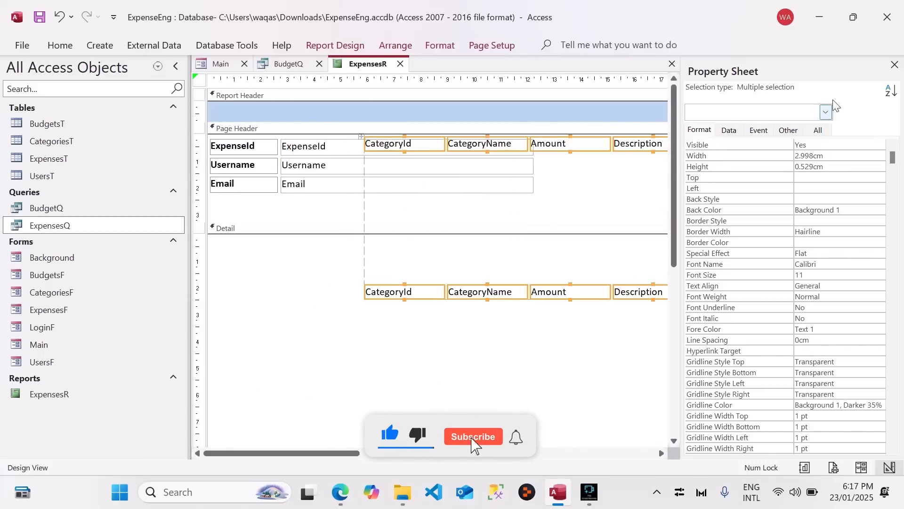
pyautogui.click(895, 64)
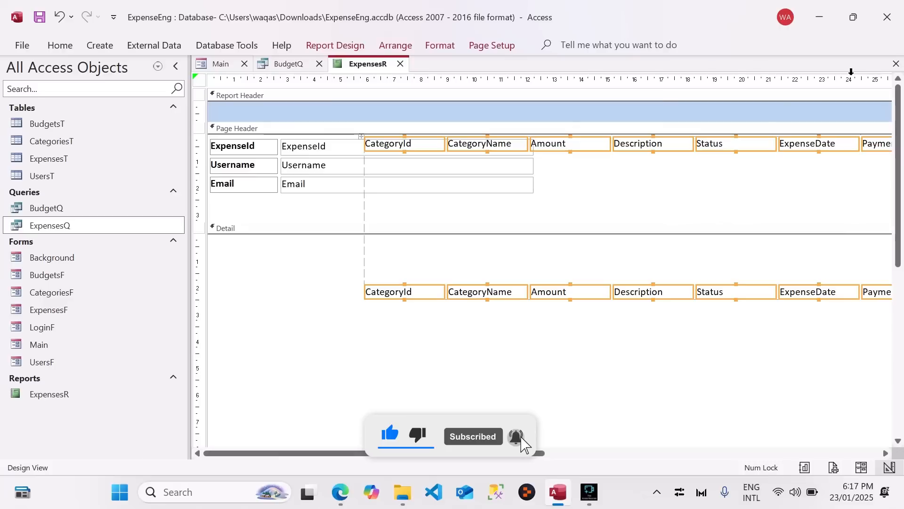
pyautogui.click(644, 202)
pyautogui.click(363, 139)
pyautogui.moveTo(363, 140); pyautogui.dragTo(383, 209)
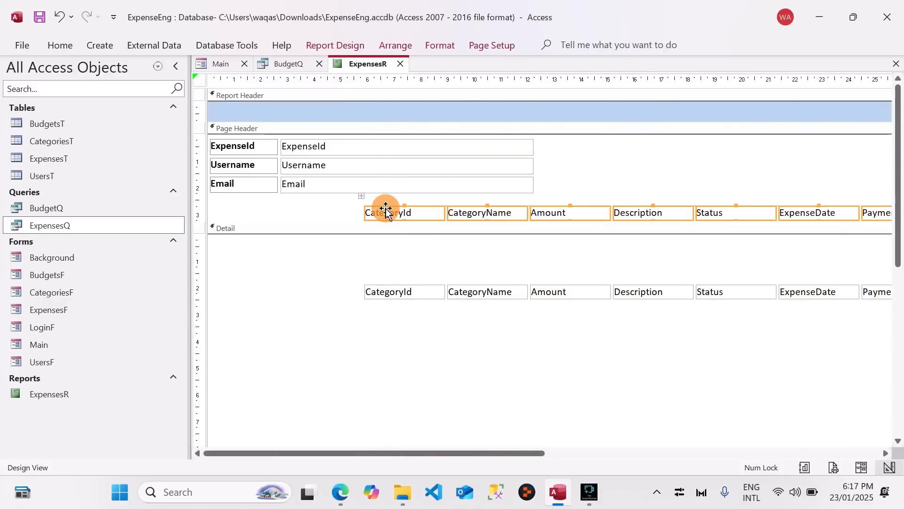
# - Move the tabular layout's text boxes to the top of Detail and align the whole table with the report's left edge
pyautogui.click(371, 293)
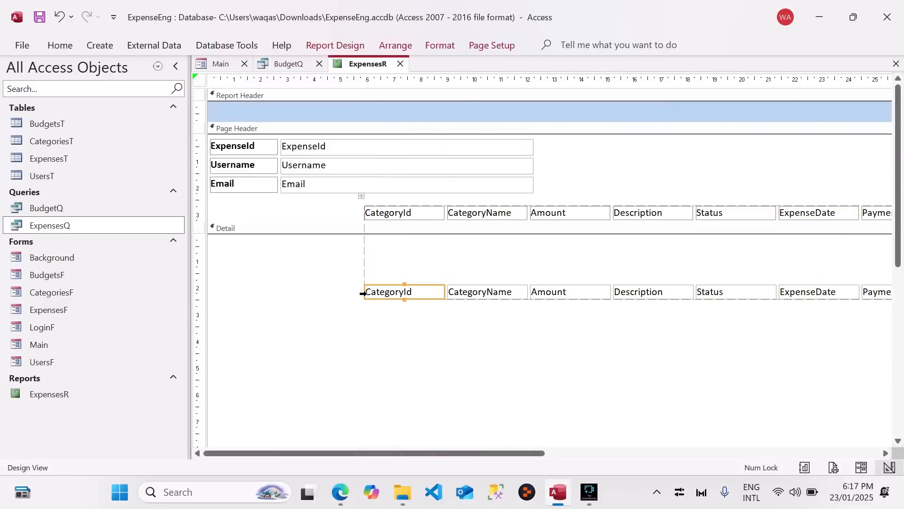
pyautogui.click(362, 293)
pyautogui.moveTo(386, 292); pyautogui.dragTo(248, 210)
pyautogui.click(363, 195)
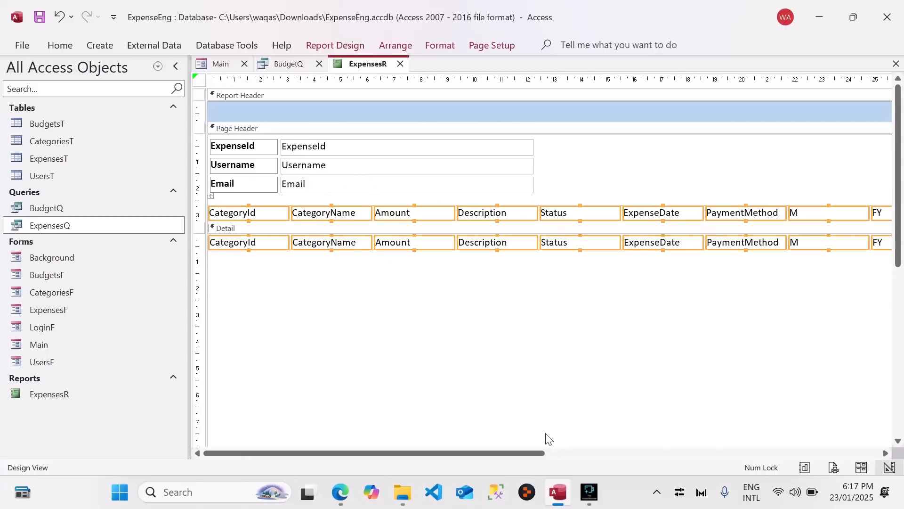
# - Shrink the report's Detail section to the height of its single row of text boxes
pyautogui.moveTo(533, 453); pyautogui.dragTo(471, 404)
pyautogui.scroll(-5, 439, 369)
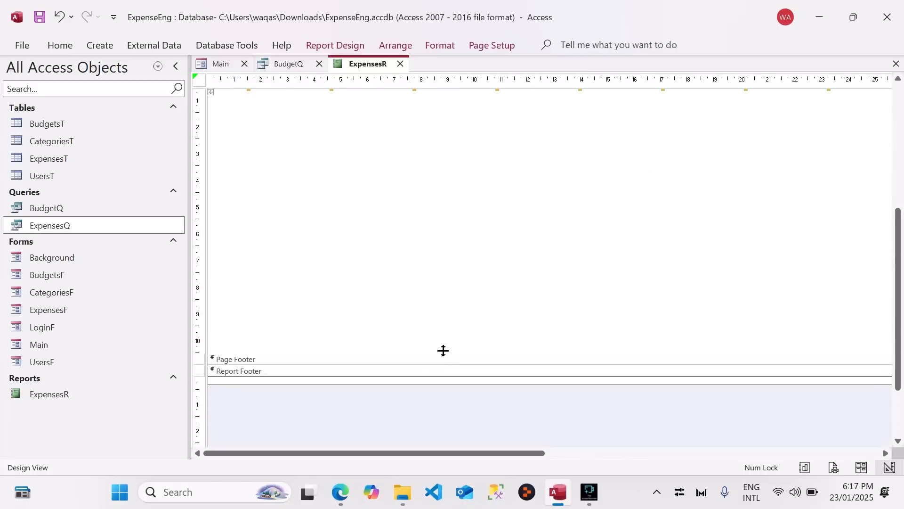
pyautogui.moveTo(446, 351); pyautogui.dragTo(427, 6)
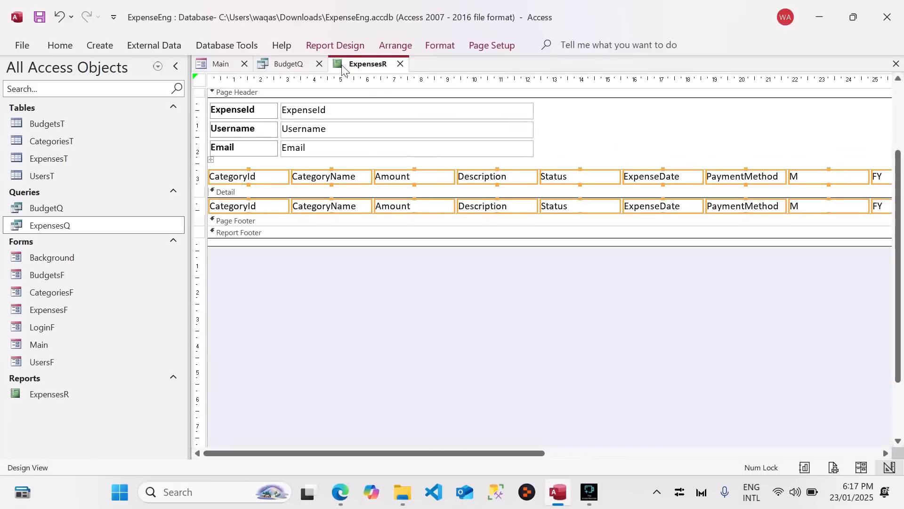
# - Show ExpensesR in Report View and examine the category names and descriptions across the expense rows
pyautogui.rightClick(342, 69)
pyautogui.click(376, 142)
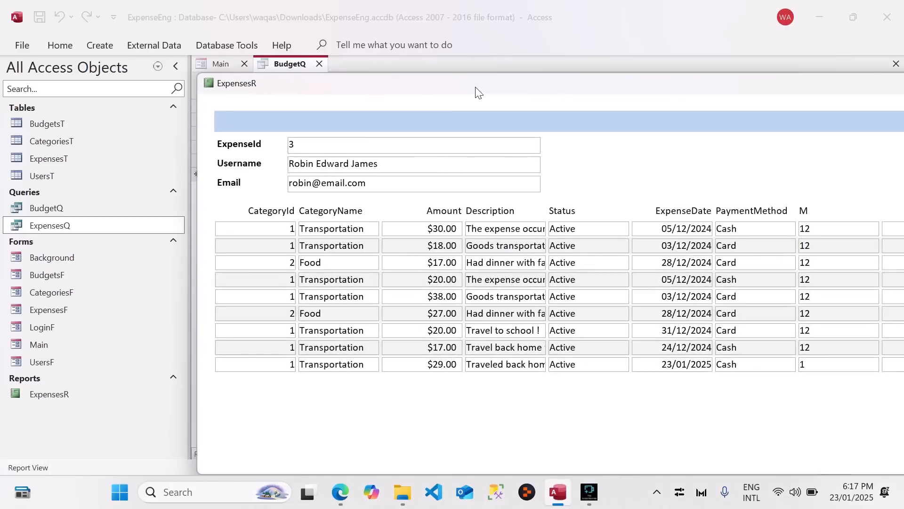
pyautogui.moveTo(475, 92); pyautogui.dragTo(333, 51)
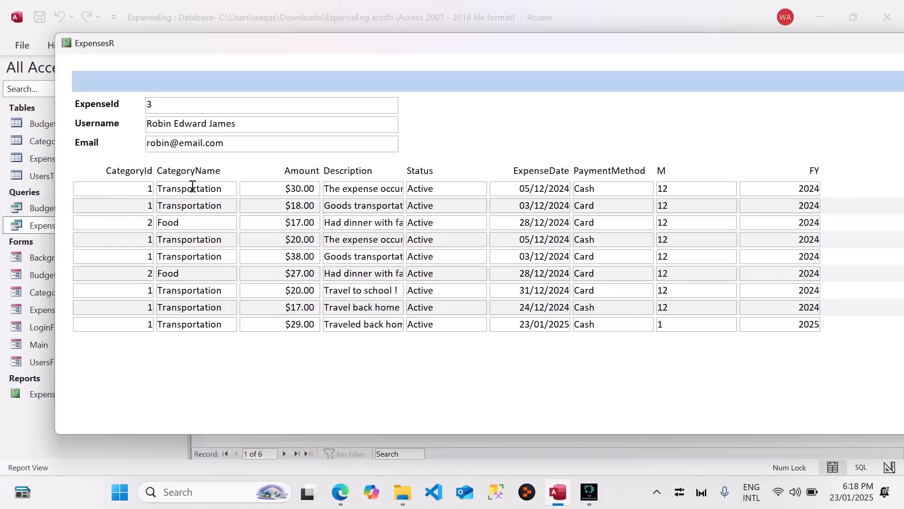
pyautogui.doubleClick(175, 186)
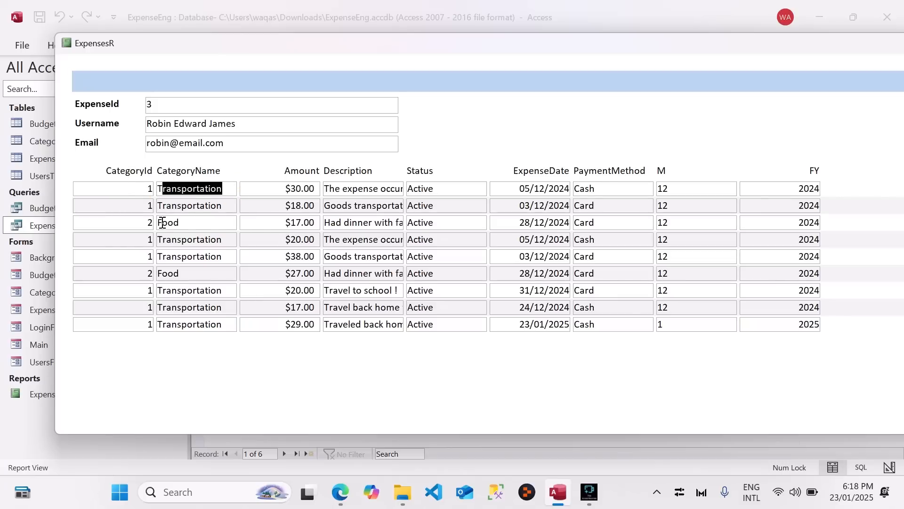
pyautogui.moveTo(163, 222); pyautogui.dragTo(209, 219)
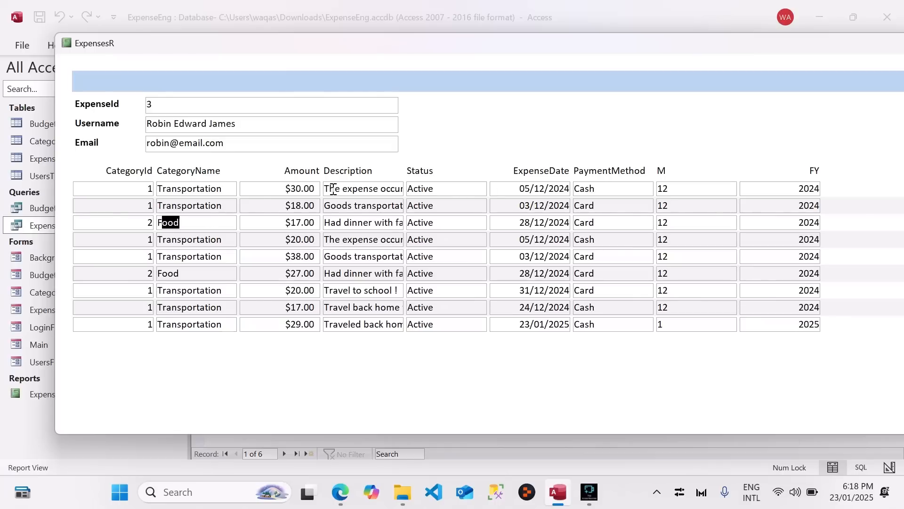
pyautogui.moveTo(342, 189); pyautogui.dragTo(387, 189)
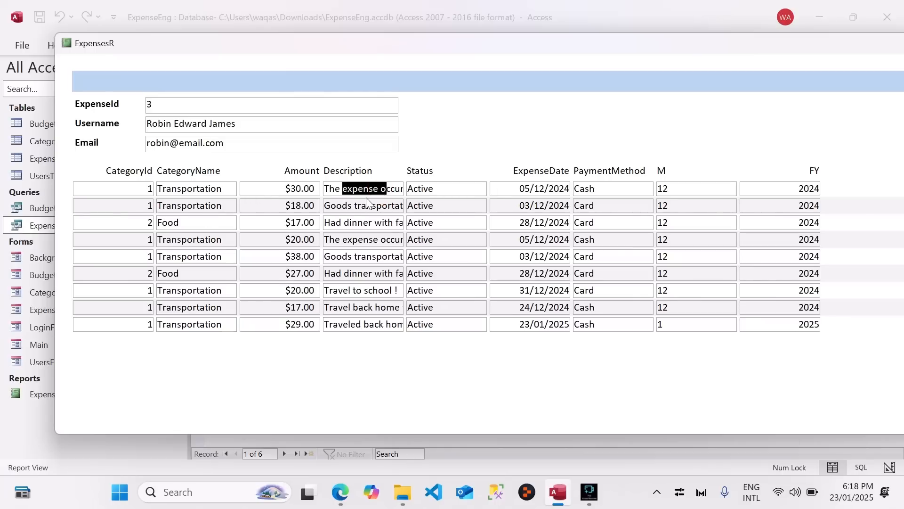
pyautogui.click(281, 200)
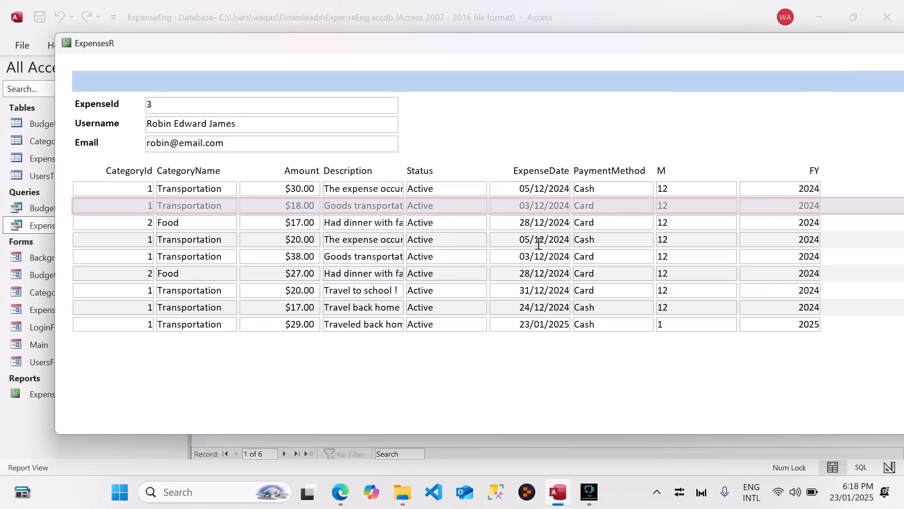
# - Return to Design View and group the report on CategoryId from smallest to largest, closing the grouping pane
pyautogui.rightClick(508, 112)
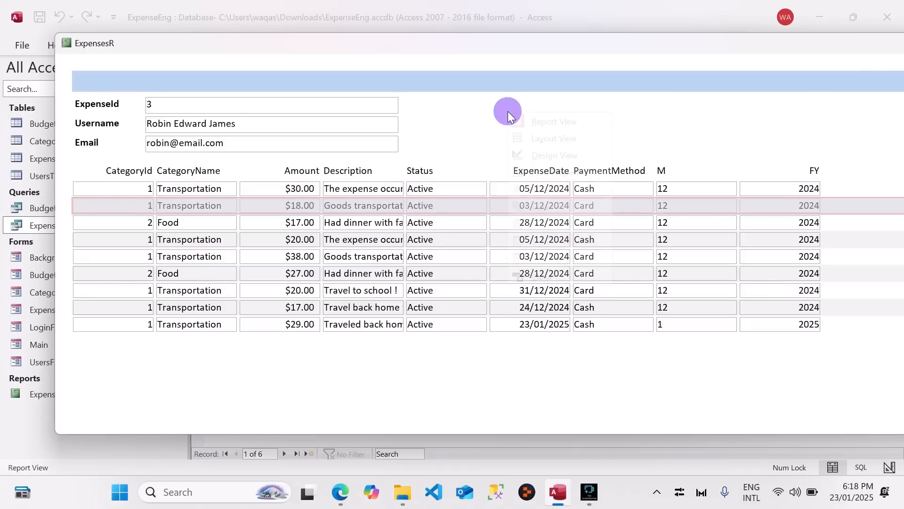
pyautogui.click(568, 155)
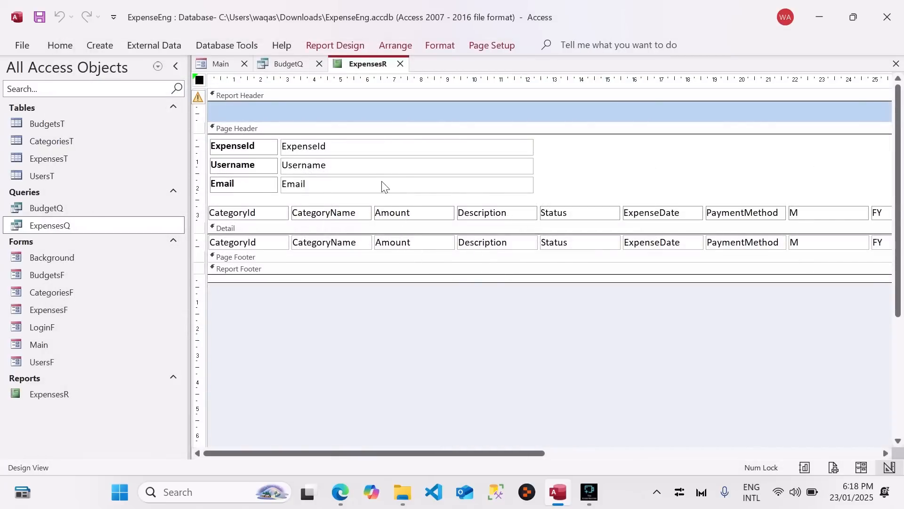
pyautogui.click(331, 45)
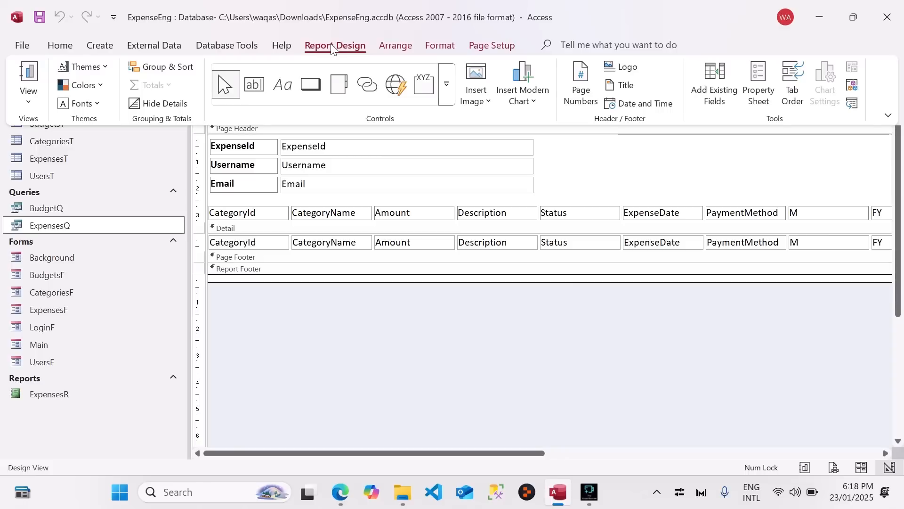
pyautogui.click(156, 71)
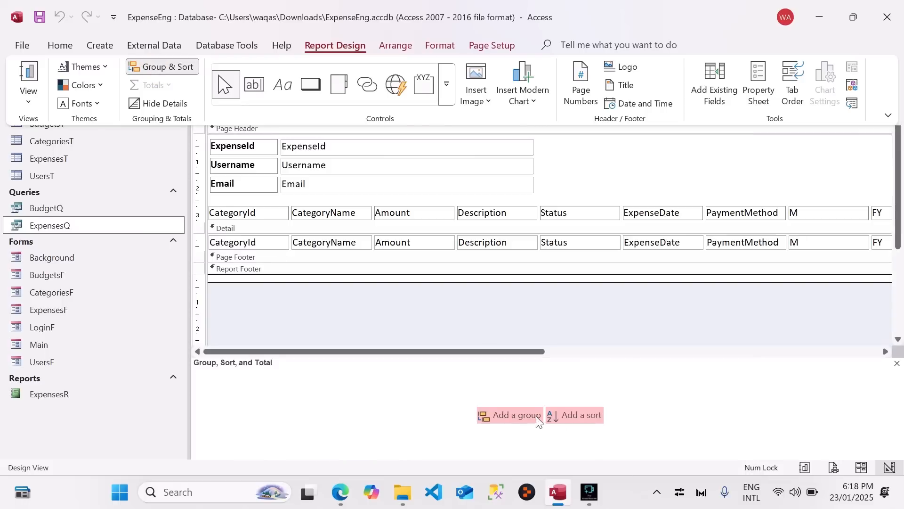
pyautogui.click(497, 417)
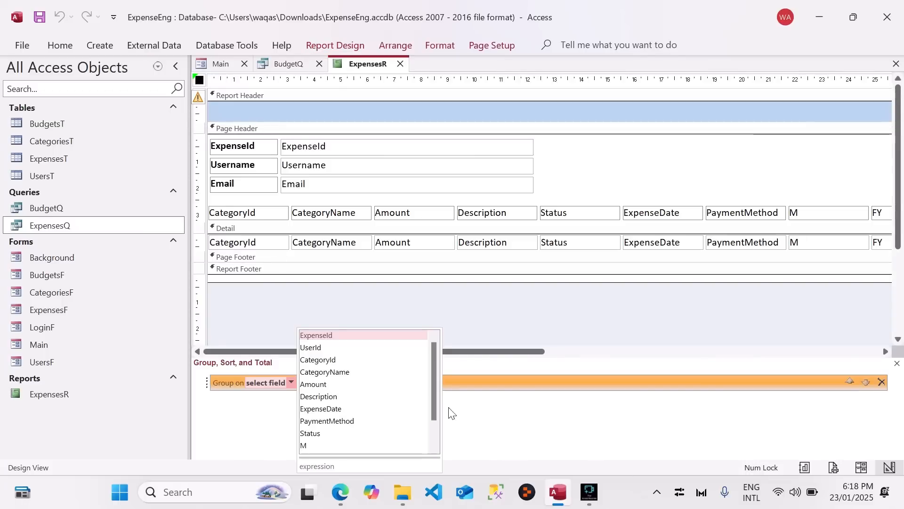
pyautogui.click(309, 362)
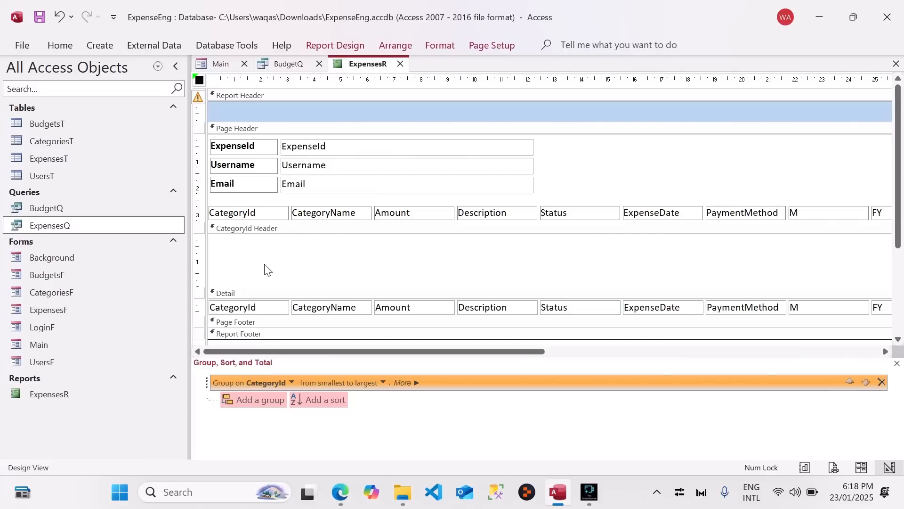
pyautogui.click(383, 386)
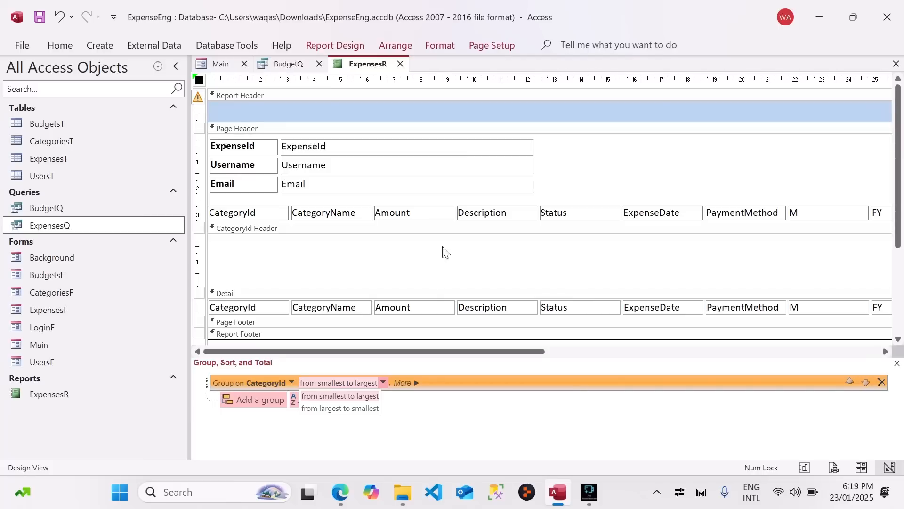
pyautogui.moveTo(898, 234); pyautogui.dragTo(895, 262)
pyautogui.click(897, 363)
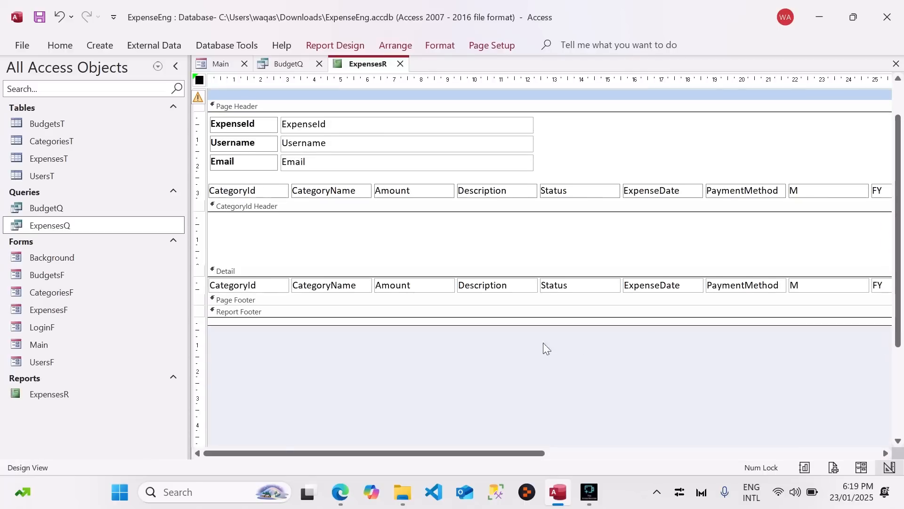
# - Remove the tabular layout from the whole expense table so its controls can be moved independently
pyautogui.click(235, 192)
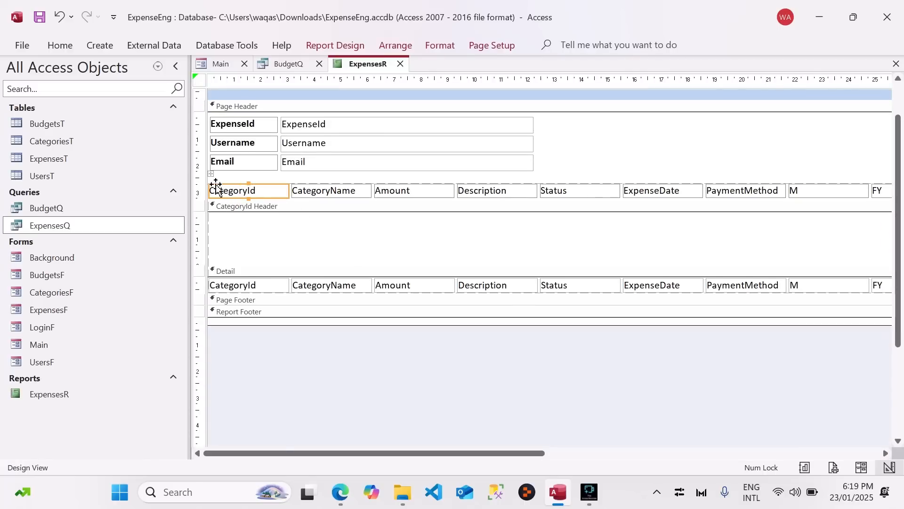
pyautogui.click(211, 174)
pyautogui.rightClick(253, 193)
pyautogui.click(312, 213)
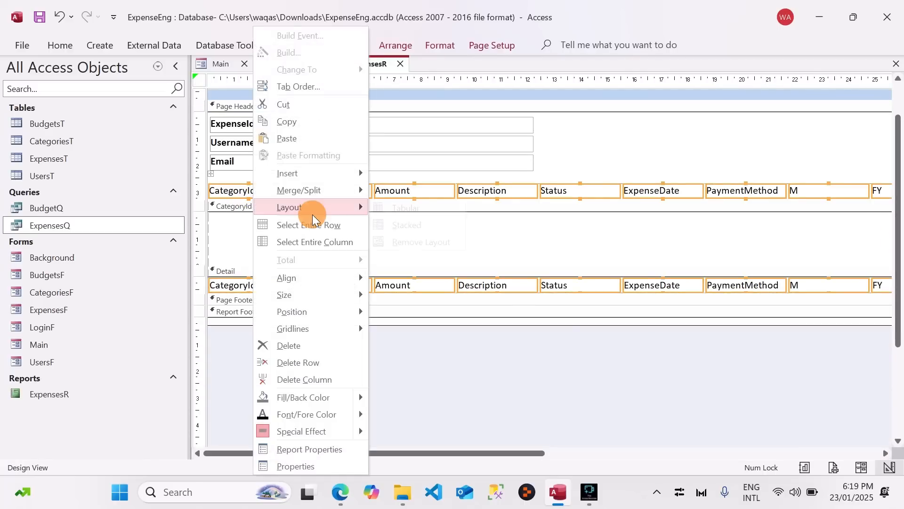
pyautogui.click(423, 241)
pyautogui.click(332, 247)
# - Move the CategoryId and CategoryName text boxes into the CategoryId Header, one below the other, and delete their Page Header labels
pyautogui.moveTo(271, 284); pyautogui.dragTo(276, 219)
pyautogui.click(278, 194)
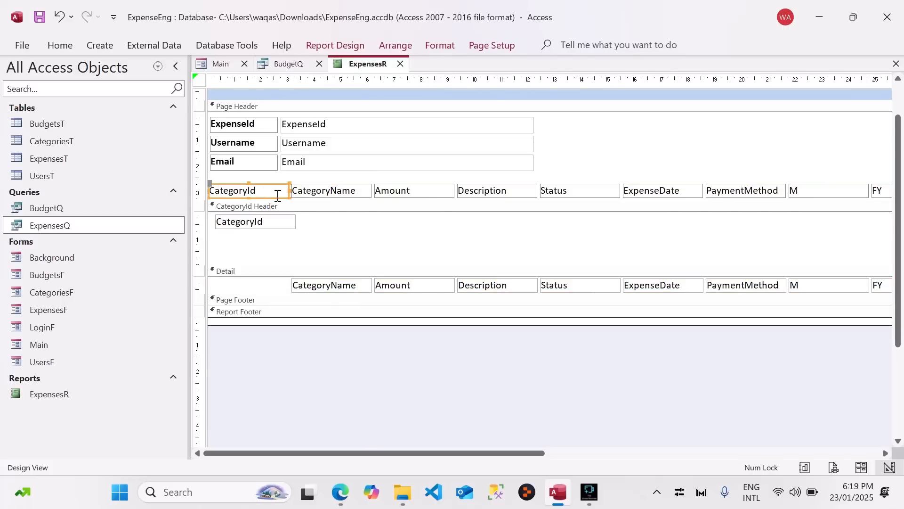
pyautogui.press('Delete')
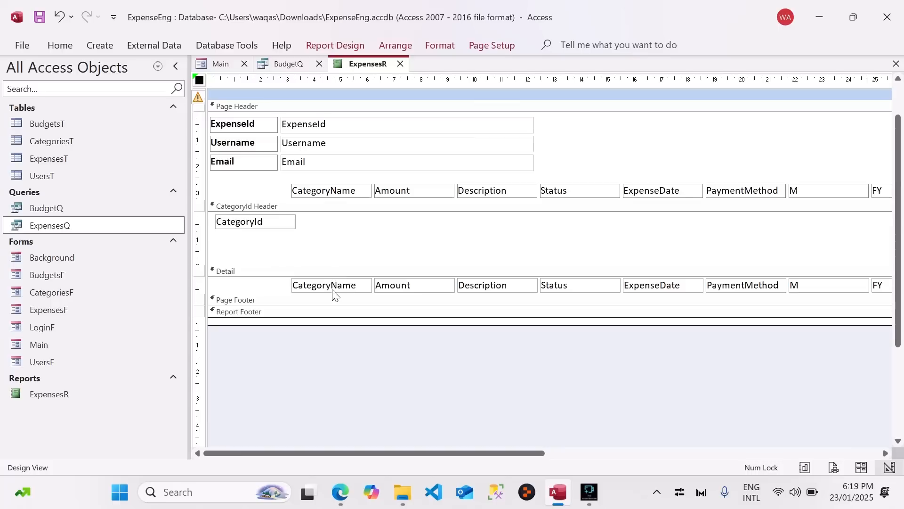
pyautogui.moveTo(333, 288); pyautogui.dragTo(250, 237)
pyautogui.moveTo(337, 188); pyautogui.dragTo(350, 238)
pyautogui.press('Delete')
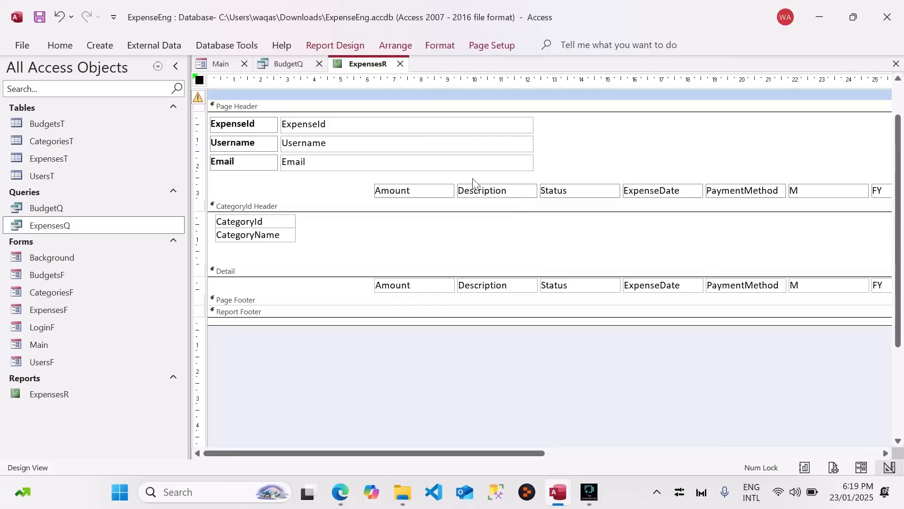
# - Hide the M and FY labels and text boxes by setting Visible to No, and close the property sheet
pyautogui.moveTo(492, 452); pyautogui.dragTo(576, 452)
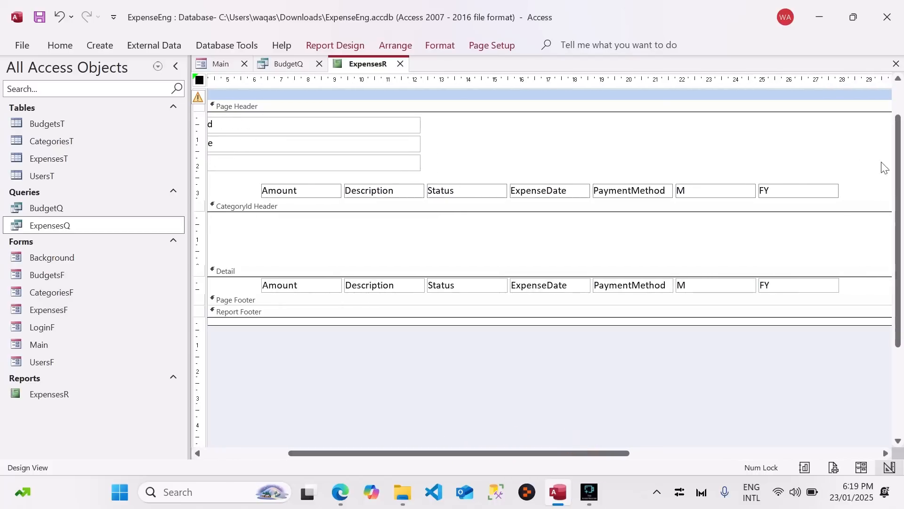
pyautogui.moveTo(815, 154); pyautogui.dragTo(719, 291)
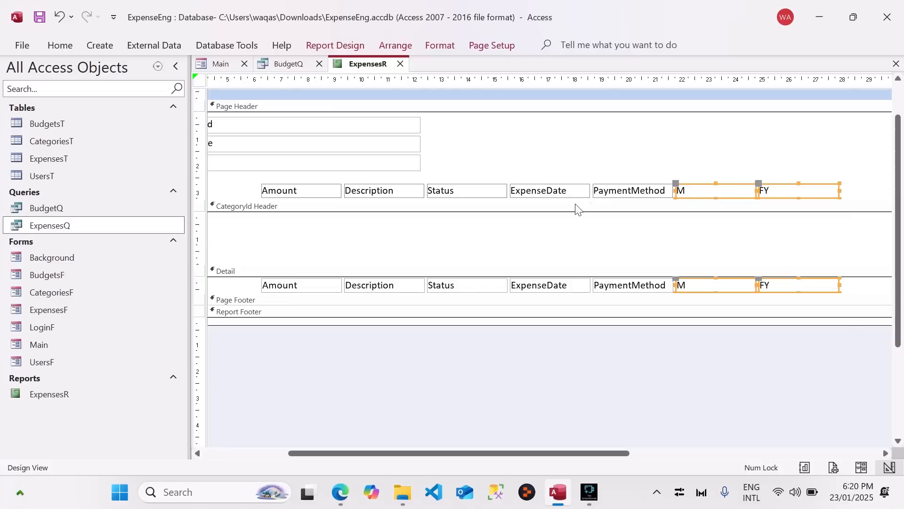
pyautogui.click(335, 47)
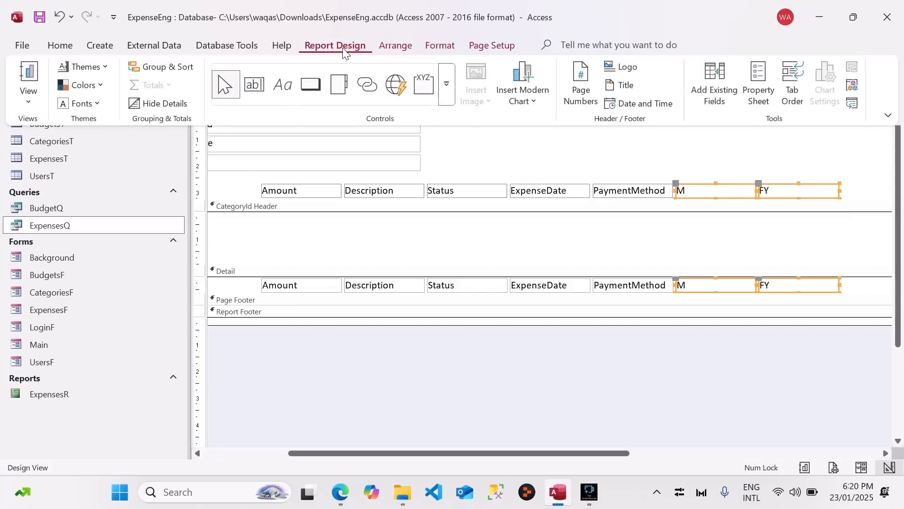
pyautogui.click(754, 77)
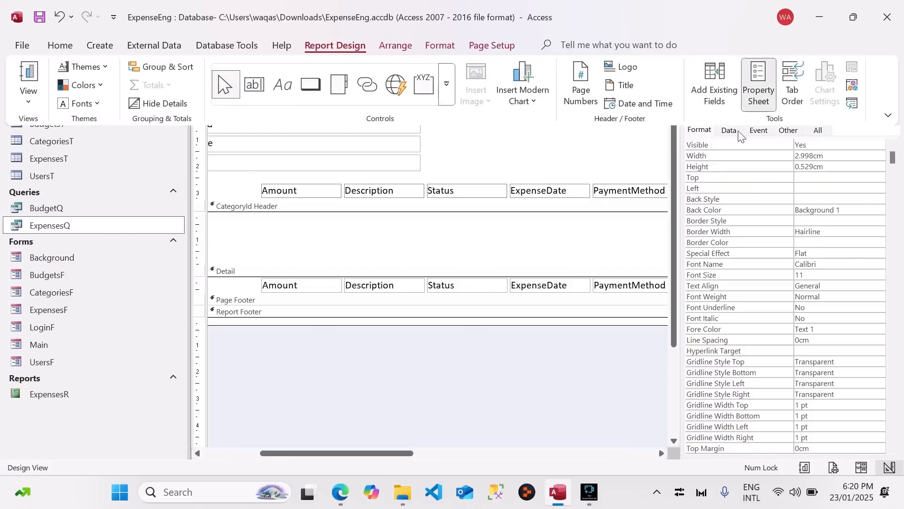
pyautogui.click(824, 144)
pyautogui.doubleClick(823, 144)
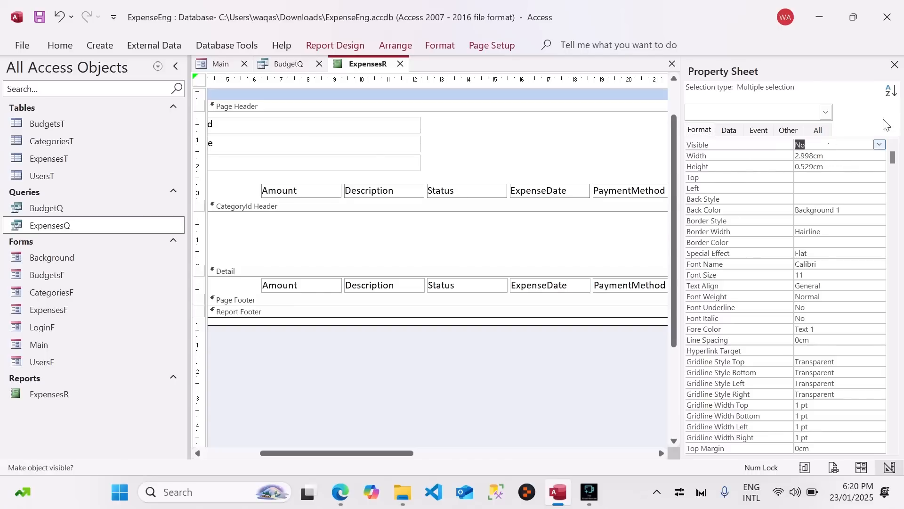
pyautogui.click(895, 65)
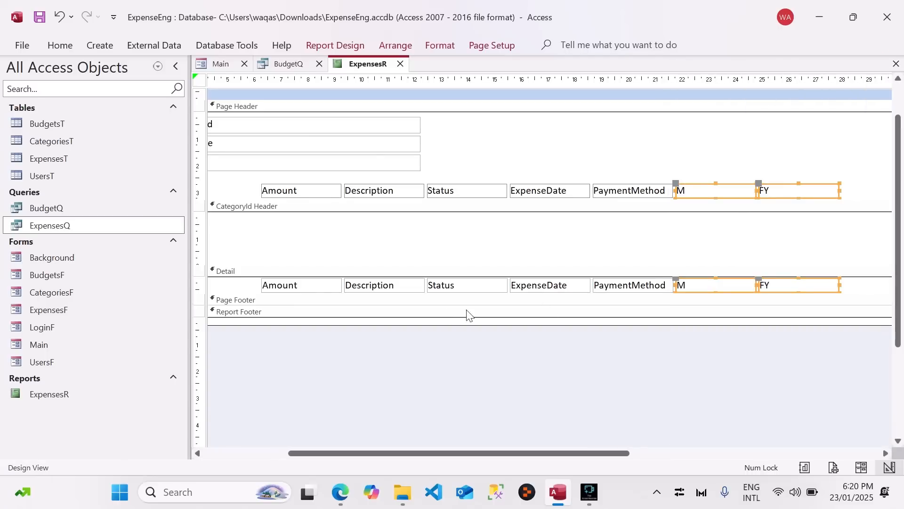
# - Arrange the labels and text boxes from Amount to FY in a tabular layout starting near the report's left edge
pyautogui.moveTo(561, 455); pyautogui.dragTo(480, 452)
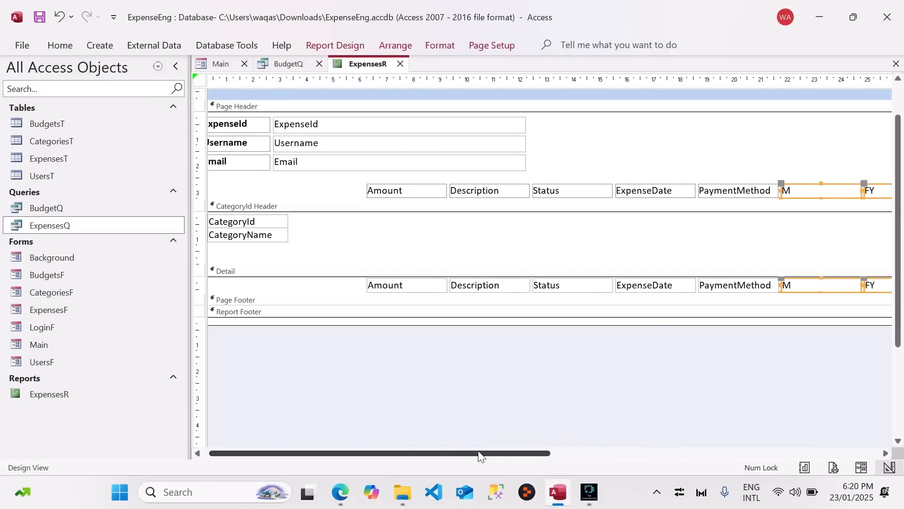
pyautogui.click(361, 187)
pyautogui.moveTo(361, 185); pyautogui.dragTo(841, 293)
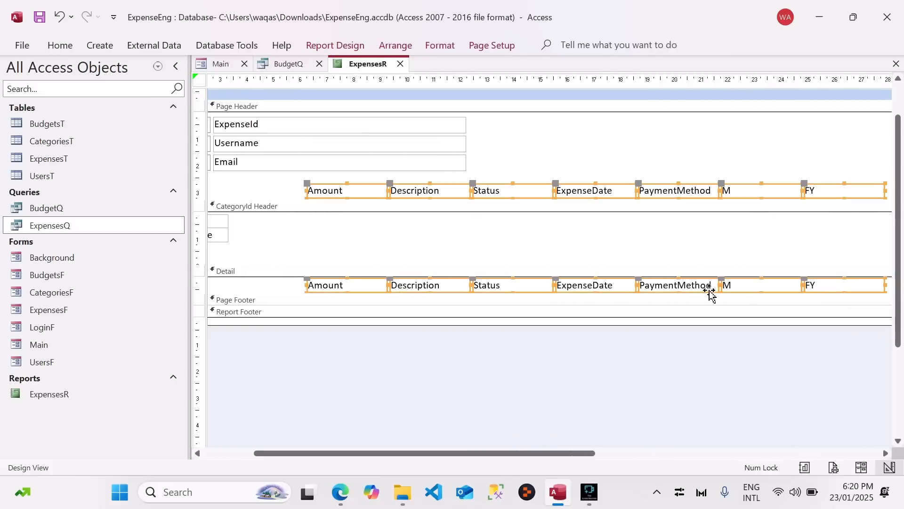
pyautogui.rightClick(650, 285)
pyautogui.moveTo(706, 208)
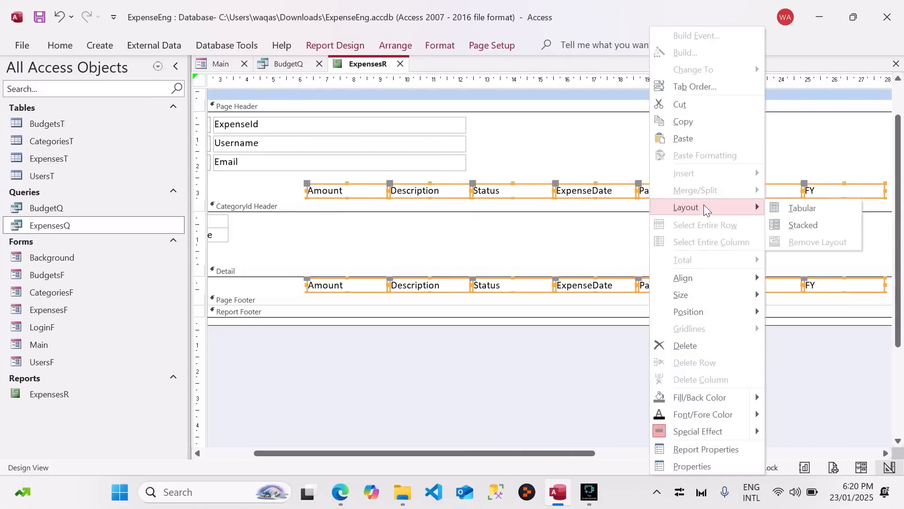
pyautogui.click(817, 209)
pyautogui.moveTo(481, 453); pyautogui.dragTo(406, 454)
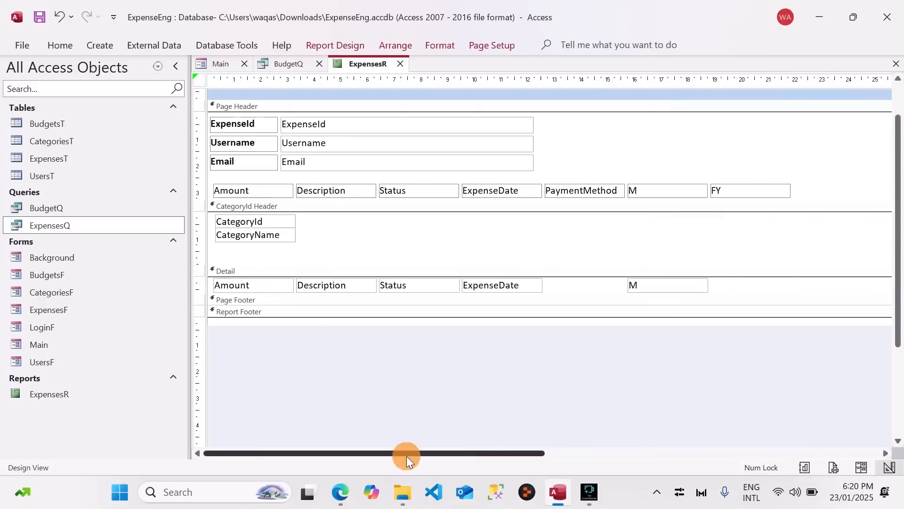
# - Shrink the CategoryId Header section to fit its fields and widen the CategoryName text box to about 9 cm
pyautogui.click(322, 367)
pyautogui.moveTo(301, 264); pyautogui.dragTo(461, 234)
pyautogui.click(295, 237)
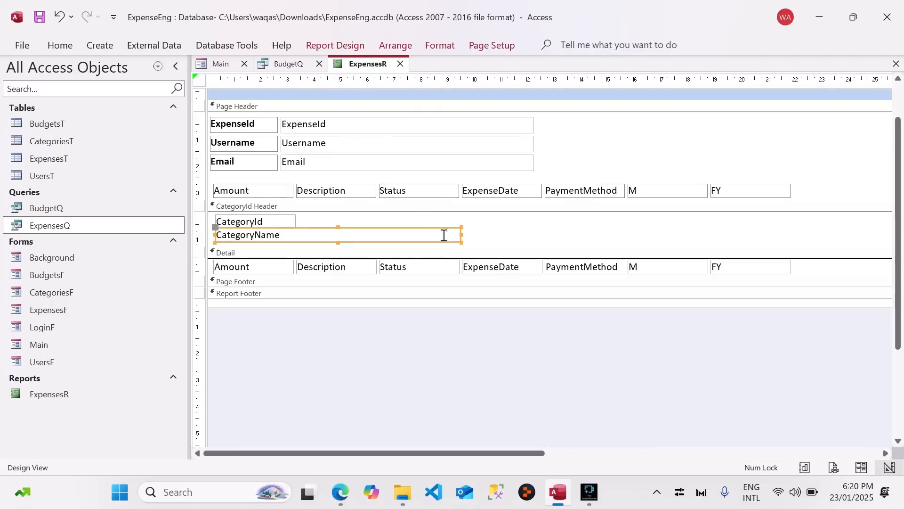
# - Move the Description column before Amount and delete the Status column from the expense table
pyautogui.click(226, 190)
pyautogui.moveTo(341, 185); pyautogui.dragTo(229, 188)
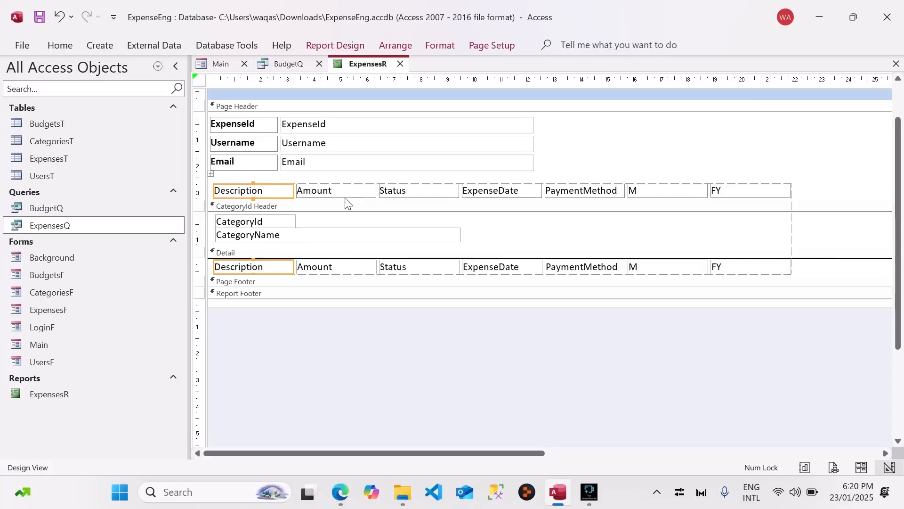
pyautogui.click(441, 187)
pyautogui.press('Delete')
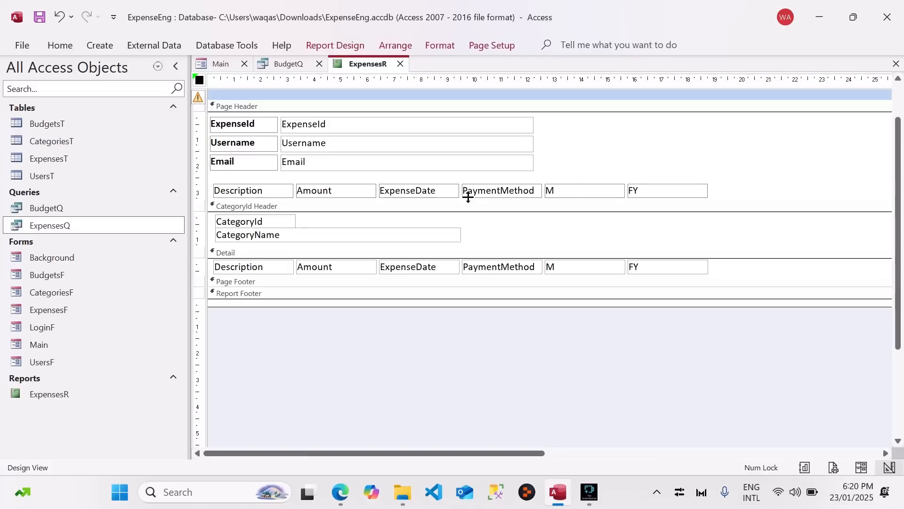
# - Change the page header captions ExpenseDate and PaymentMethod to "Expense Date" and "Payment Method"
pyautogui.click(426, 193)
pyautogui.click(417, 191)
pyautogui.click(500, 190)
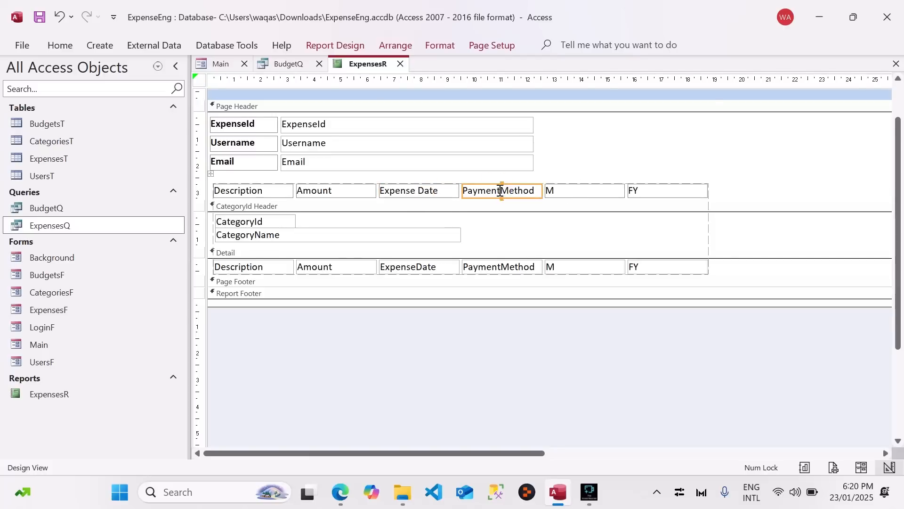
pyautogui.click(500, 191)
pyautogui.click(232, 190)
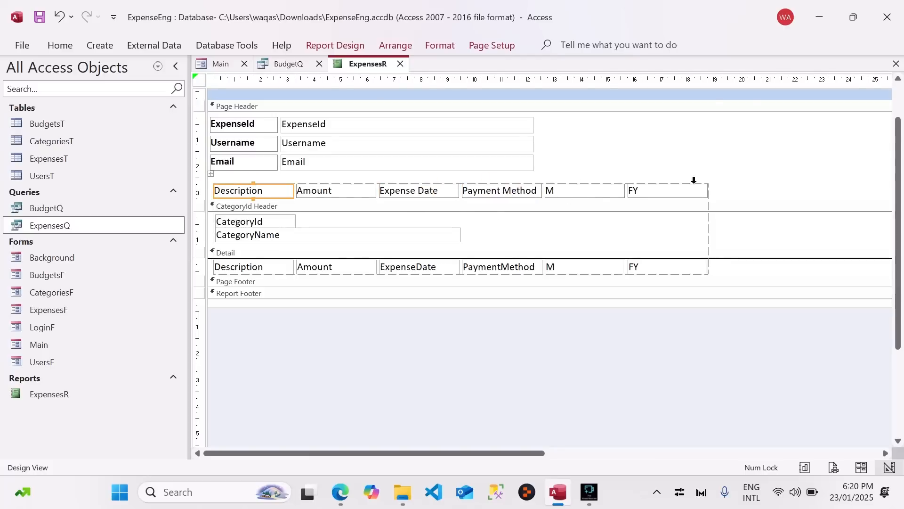
# - Set the width of the M and FY labels and text boxes to 0 cm and close the property sheet
pyautogui.moveTo(651, 168); pyautogui.dragTo(586, 262)
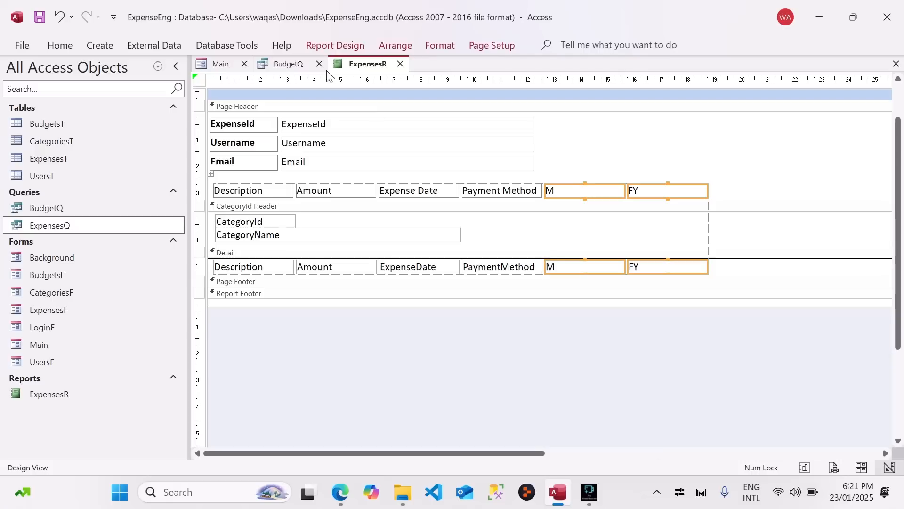
pyautogui.click(335, 45)
pyautogui.click(753, 86)
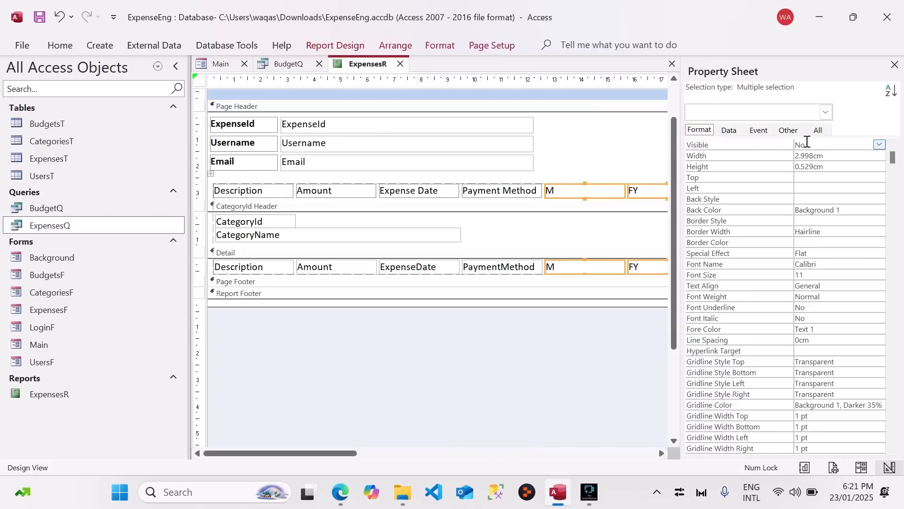
pyautogui.click(746, 152)
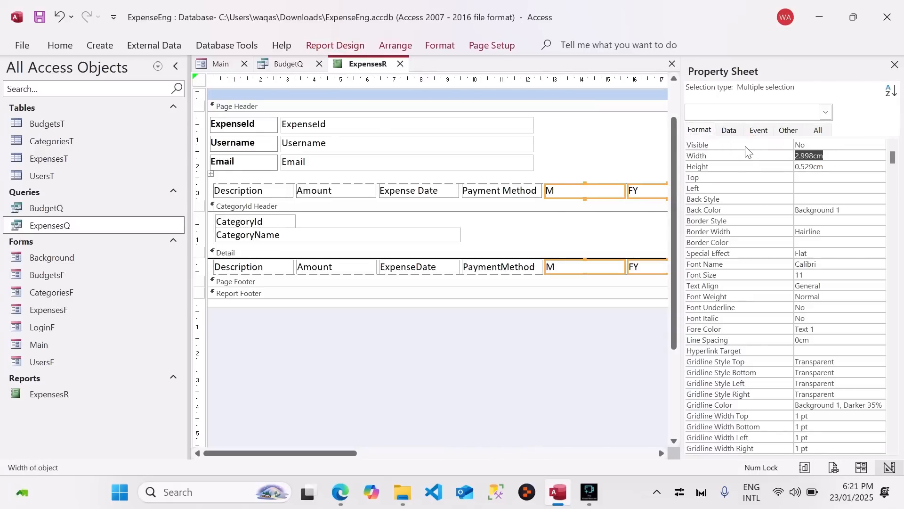
pyautogui.write('0')
pyautogui.press('Return')
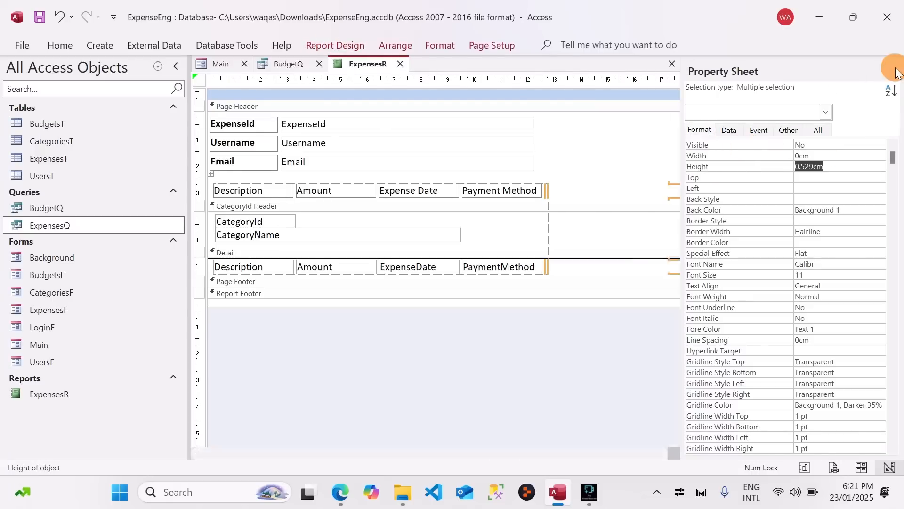
pyautogui.click(895, 65)
# - Shift the whole expense table about 1 cm to the right and narrow the report to about 14 cm
pyautogui.click(210, 174)
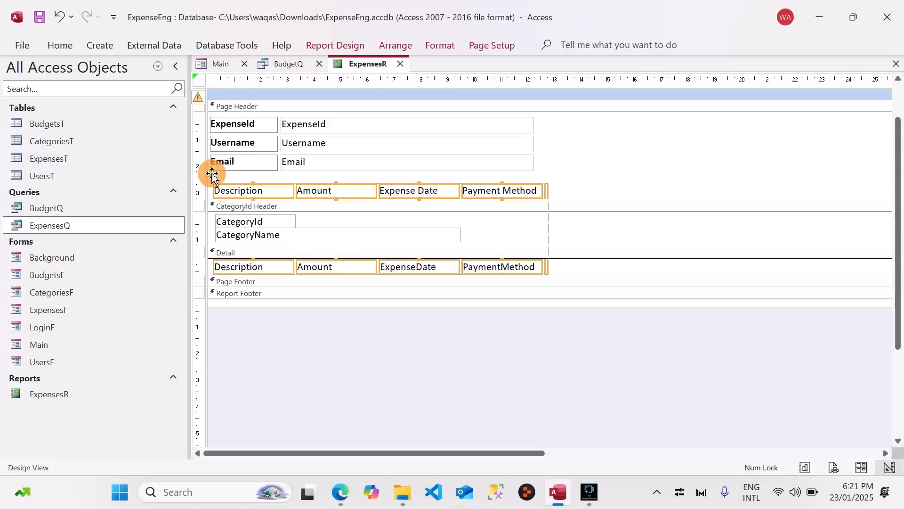
pyautogui.moveTo(252, 190); pyautogui.dragTo(278, 191)
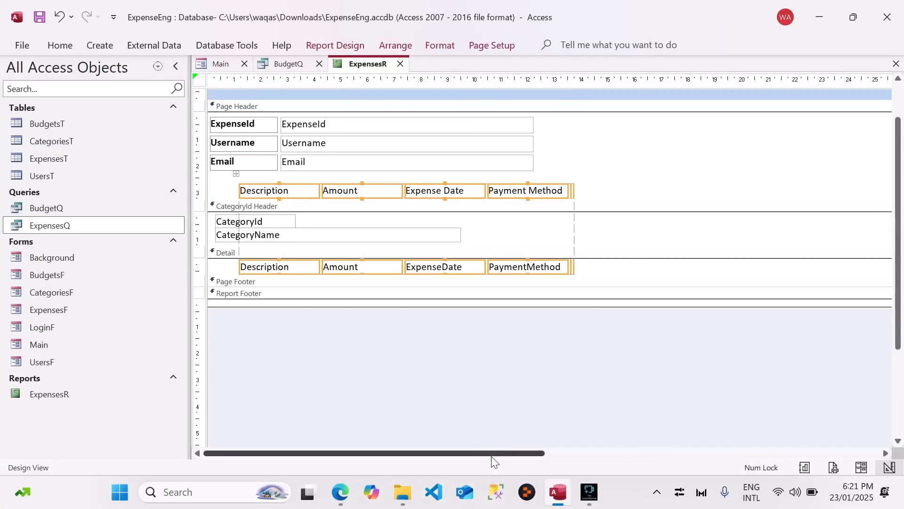
pyautogui.moveTo(491, 455); pyautogui.dragTo(690, 426)
pyautogui.moveTo(857, 235); pyautogui.dragTo(319, 240)
pyautogui.moveTo(567, 455); pyautogui.dragTo(128, 423)
# - Check the grouped expenses in Report View, then return the report to Design View
pyautogui.rightClick(367, 66)
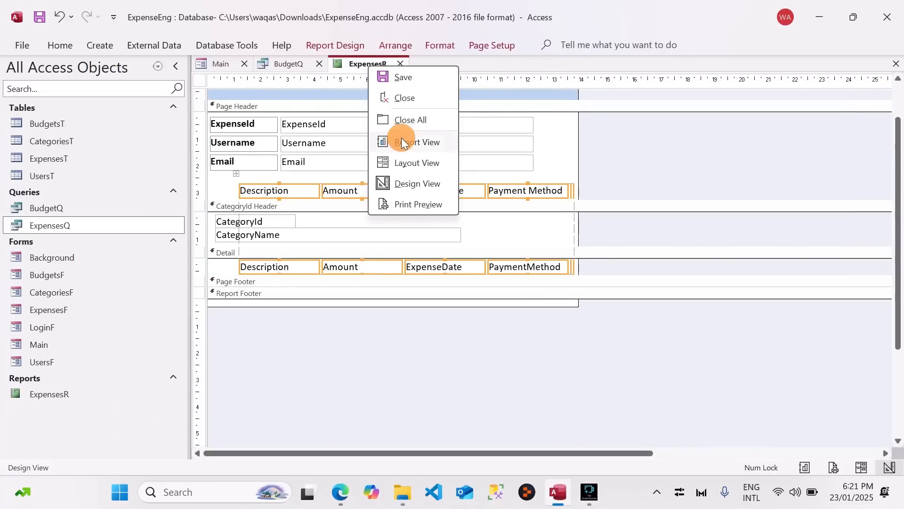
pyautogui.click(417, 142)
pyautogui.moveTo(414, 88); pyautogui.dragTo(431, 54)
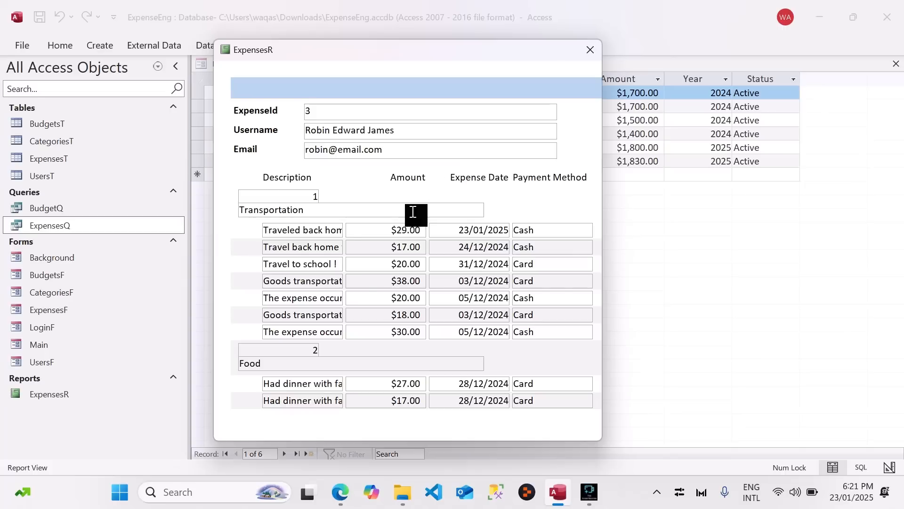
pyautogui.rightClick(504, 88)
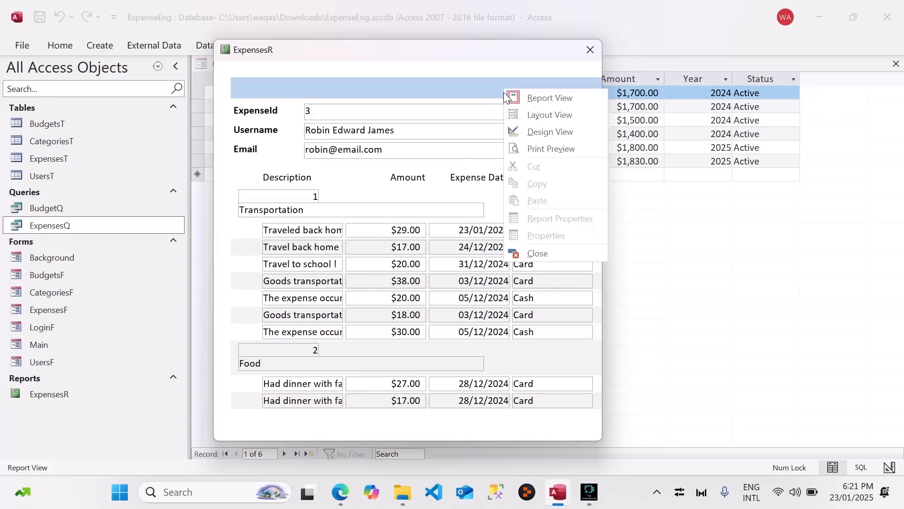
pyautogui.click(538, 135)
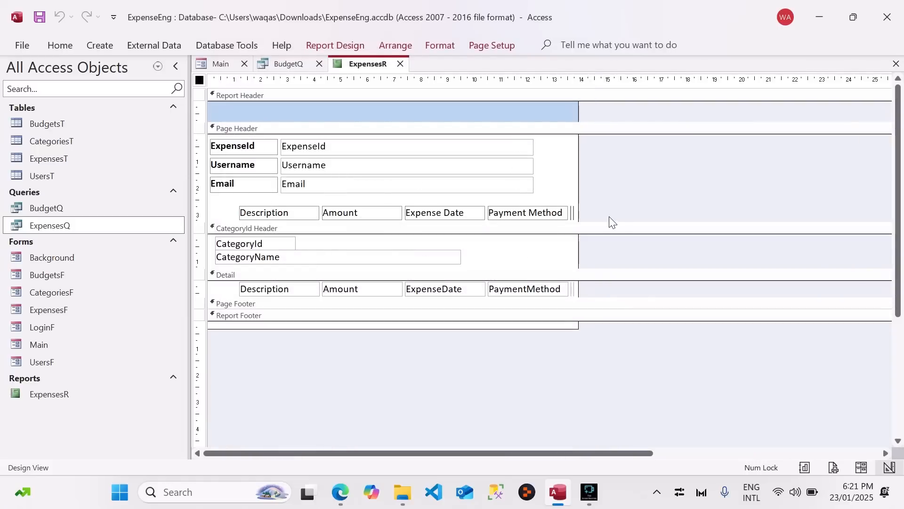
# - Remove the tabular layout from the expense column labels and their text boxes
pyautogui.moveTo(605, 210); pyautogui.dragTo(300, 206)
pyautogui.click(302, 211)
pyautogui.click(236, 195)
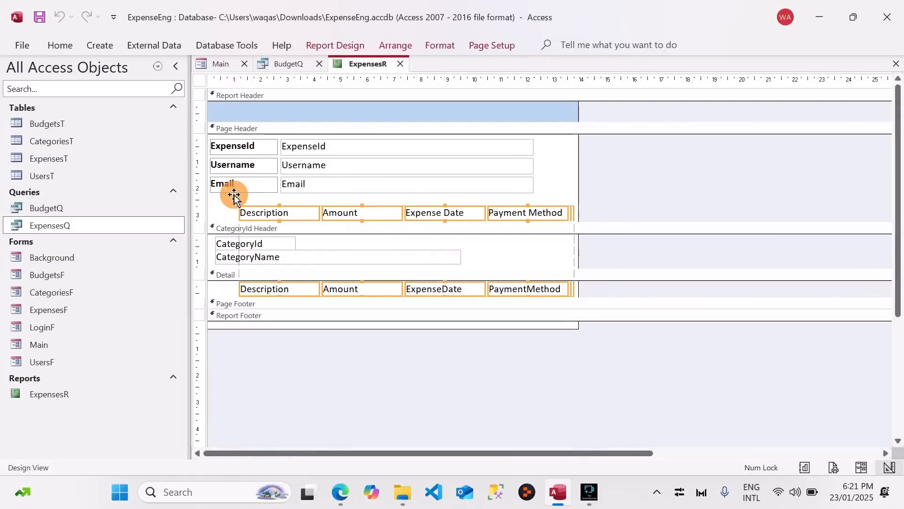
pyautogui.rightClick(333, 213)
pyautogui.moveTo(376, 207)
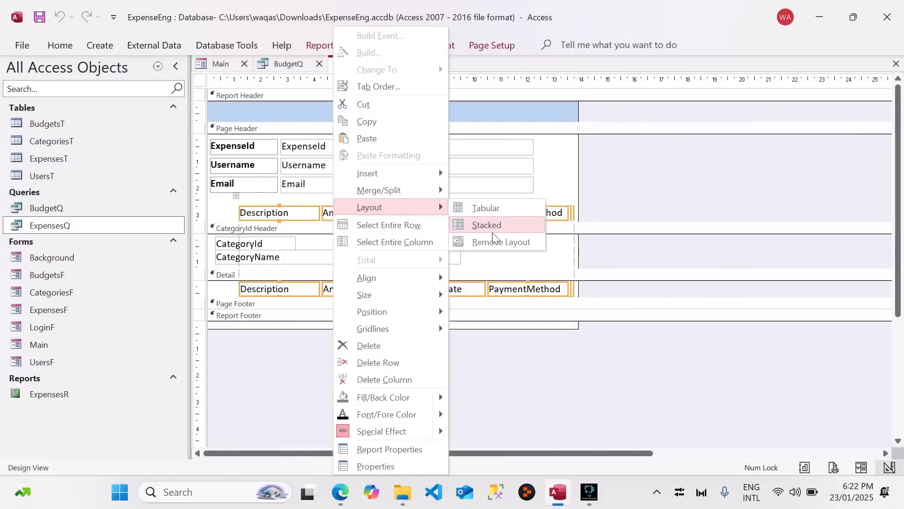
pyautogui.click(495, 240)
# - Enlarge the CategoryId Header section to about 2 cm and move the expense column labels into it below CategoryName
pyautogui.click(534, 268)
pyautogui.moveTo(534, 268); pyautogui.dragTo(541, 291)
pyautogui.moveTo(605, 212); pyautogui.dragTo(278, 281)
pyautogui.click(578, 285)
# - Apply a tabular layout to the column labels in the CategoryId Header and the text boxes in the Detail section
pyautogui.moveTo(577, 285); pyautogui.dragTo(299, 316)
pyautogui.rightClick(304, 316)
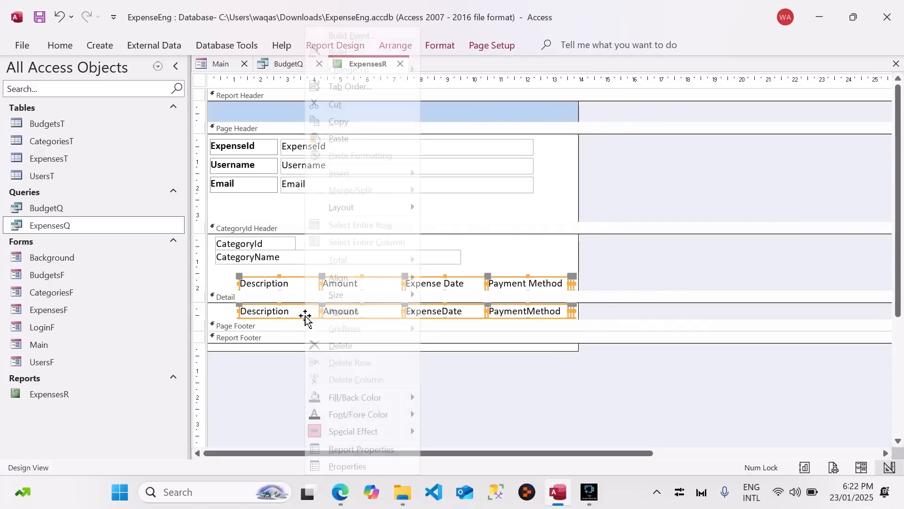
pyautogui.moveTo(413, 212)
pyautogui.click(471, 209)
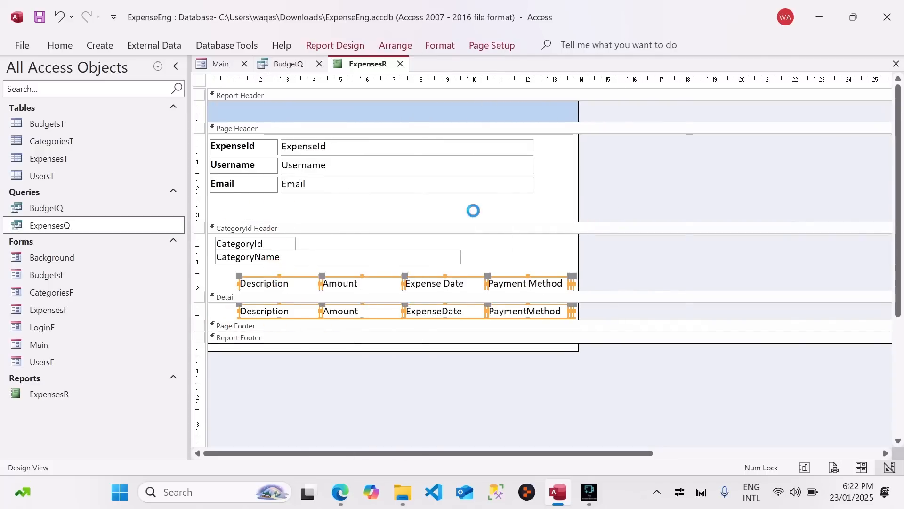
pyautogui.moveTo(402, 283); pyautogui.dragTo(421, 283)
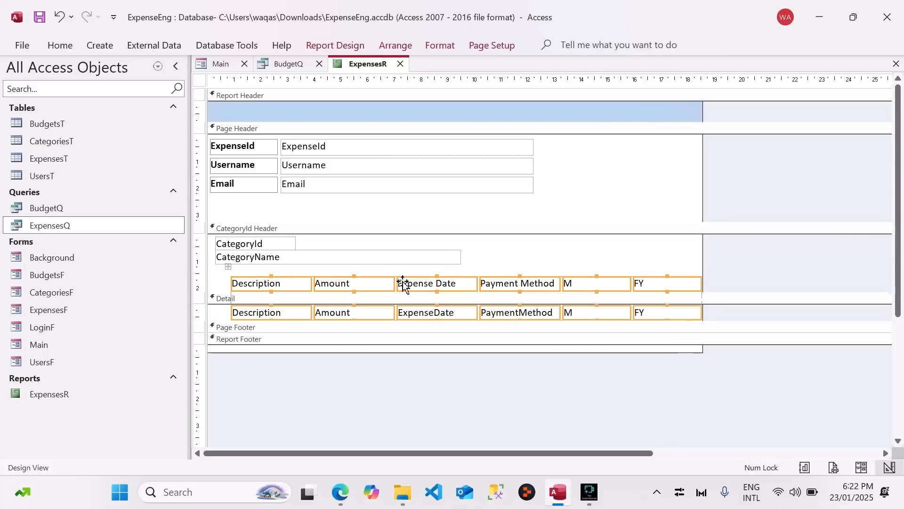
# - Set the outline of all controls in the CategoryId Header and Detail sections to transparent
pyautogui.moveTo(740, 310); pyautogui.dragTo(195, 209)
pyautogui.click(440, 45)
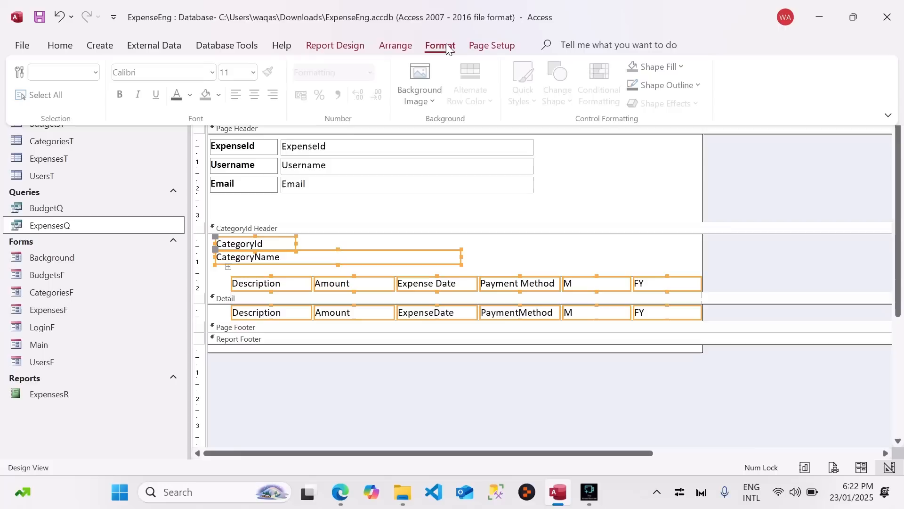
pyautogui.click(680, 89)
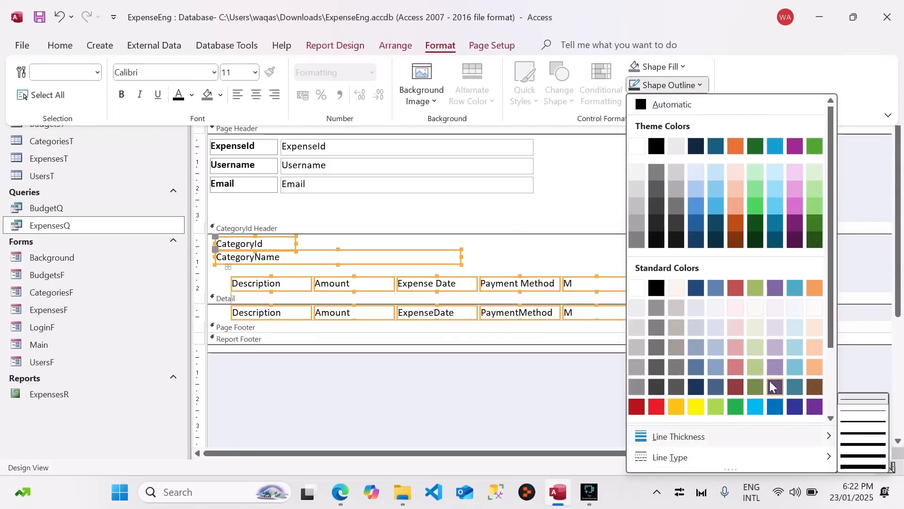
pyautogui.moveTo(830, 323); pyautogui.dragTo(827, 390)
pyautogui.click(714, 390)
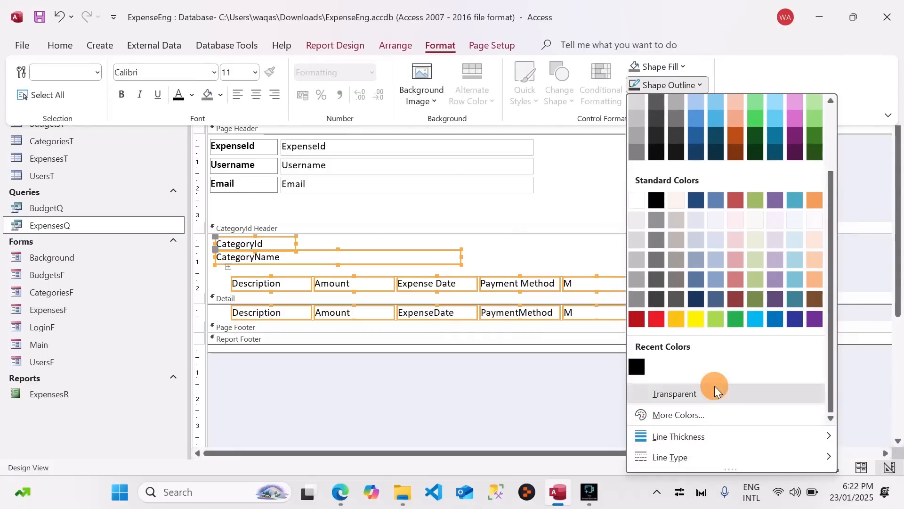
# - Set the outline of the ExpenseId, Username and Email labels and text boxes to transparent
pyautogui.moveTo(574, 145); pyautogui.dragTo(215, 197)
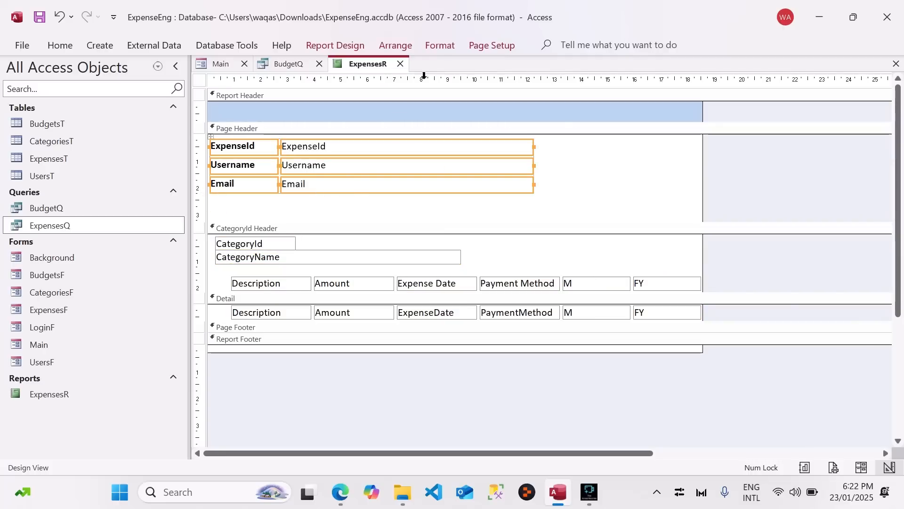
pyautogui.click(437, 46)
pyautogui.click(685, 85)
pyautogui.scroll(-5, 740, 419)
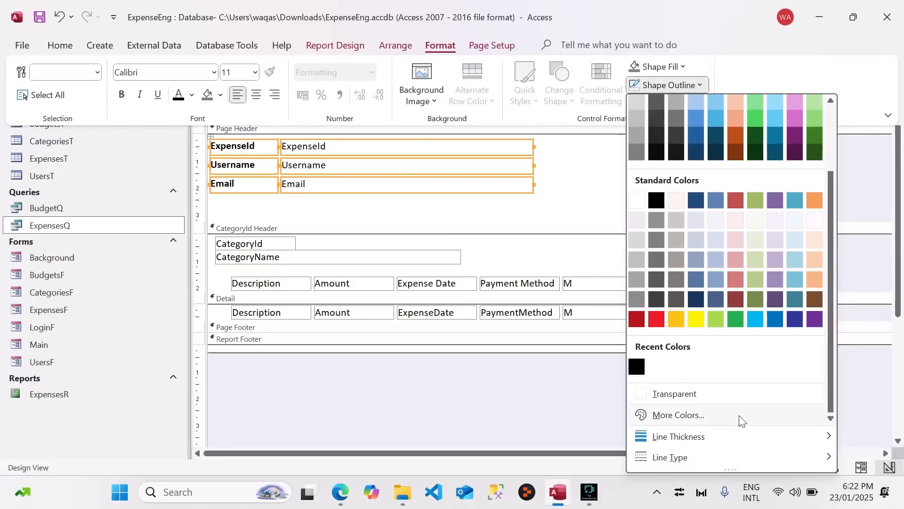
pyautogui.click(704, 395)
pyautogui.click(566, 205)
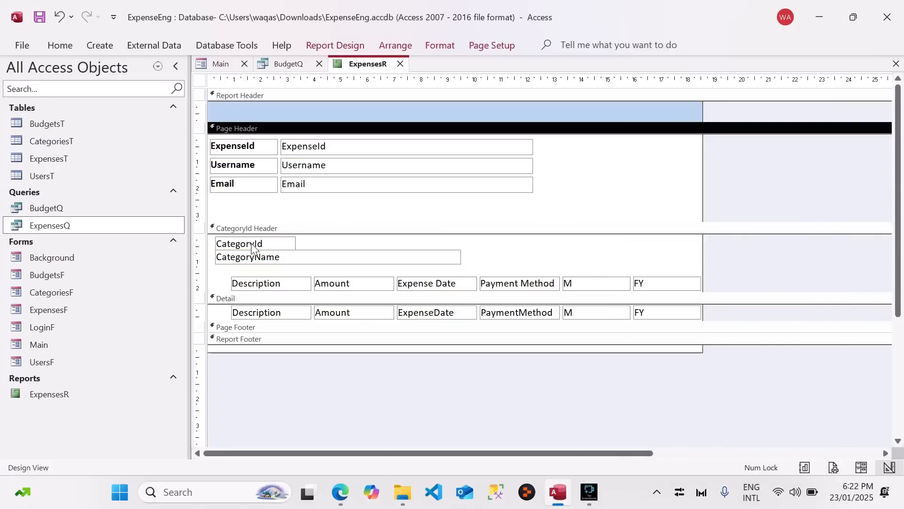
# - Hide the CategoryId text box by setting Visible to No and its height to 0 cm
pyautogui.click(257, 242)
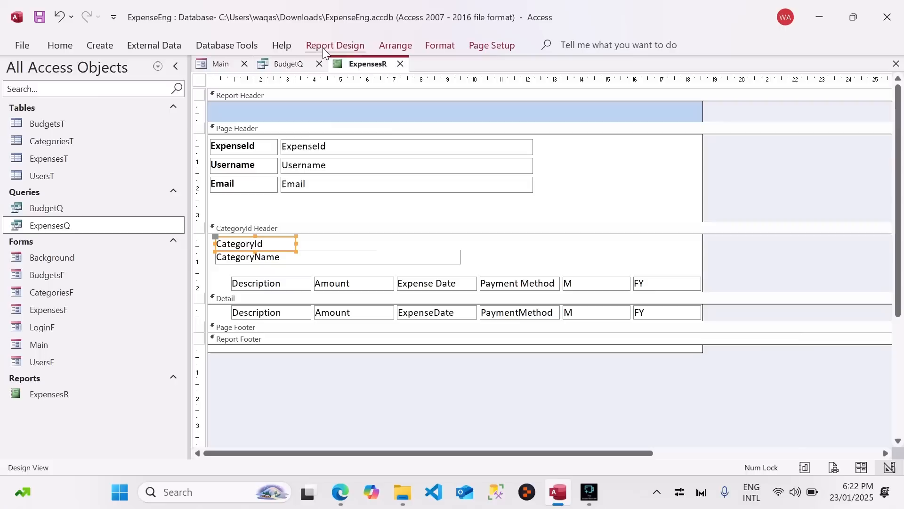
pyautogui.click(336, 46)
pyautogui.click(759, 85)
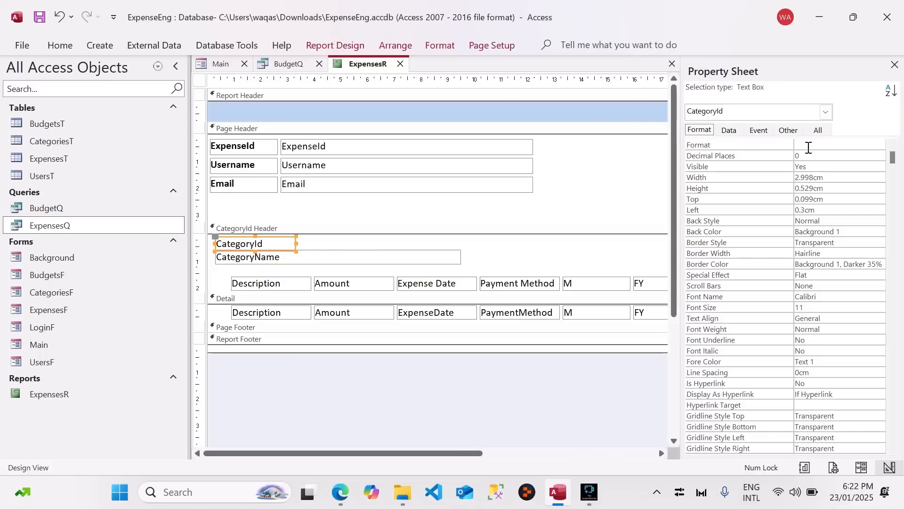
pyautogui.click(812, 167)
pyautogui.doubleClick(812, 167)
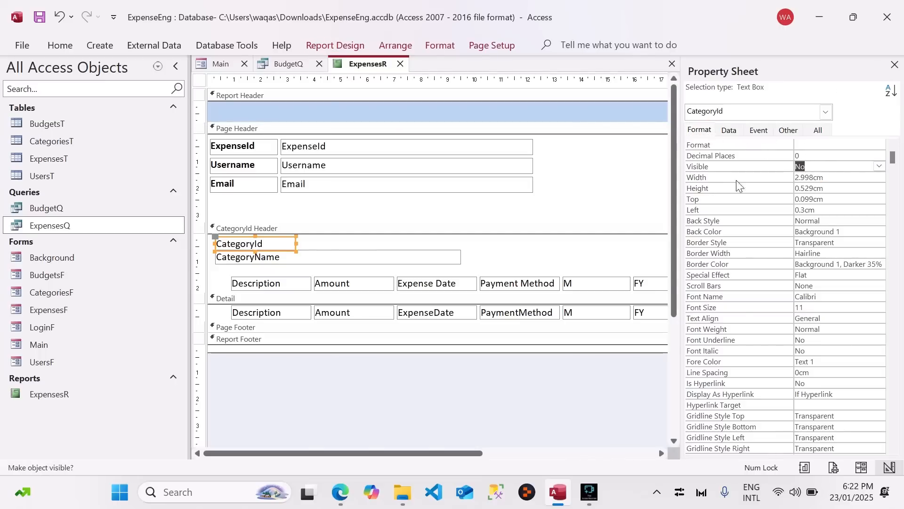
pyautogui.click(763, 191)
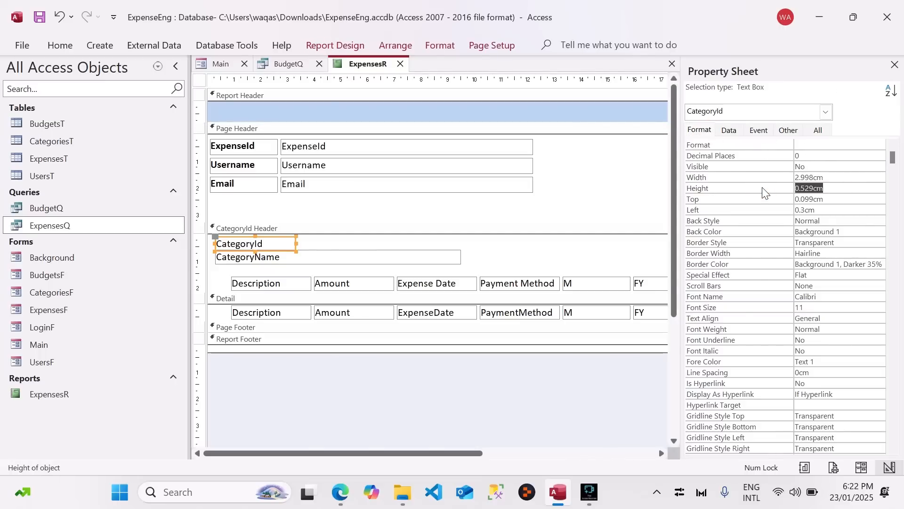
pyautogui.write('0')
pyautogui.press('Return')
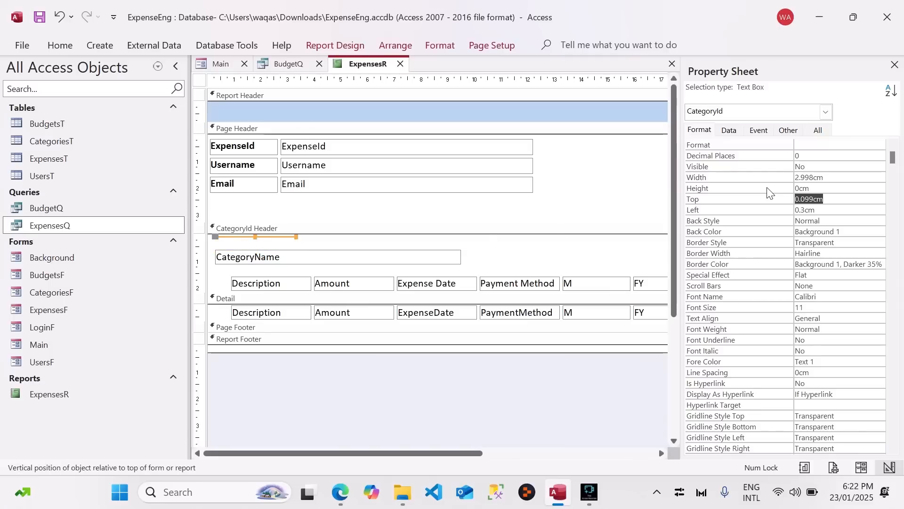
# - Move the CategoryName text box to the top of its header section, make it bold, and close the property sheet
pyautogui.click(353, 254)
pyautogui.moveTo(353, 255); pyautogui.dragTo(353, 242)
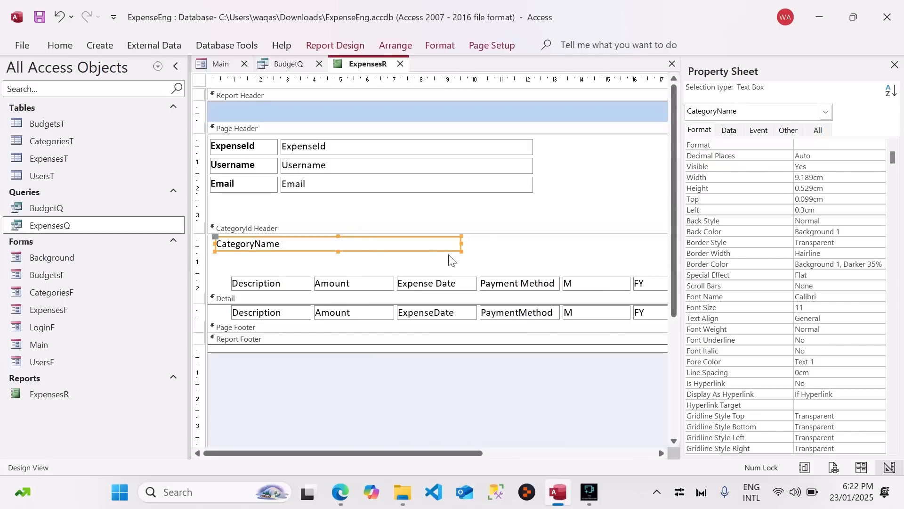
pyautogui.hotkey('ctrl', 'b')
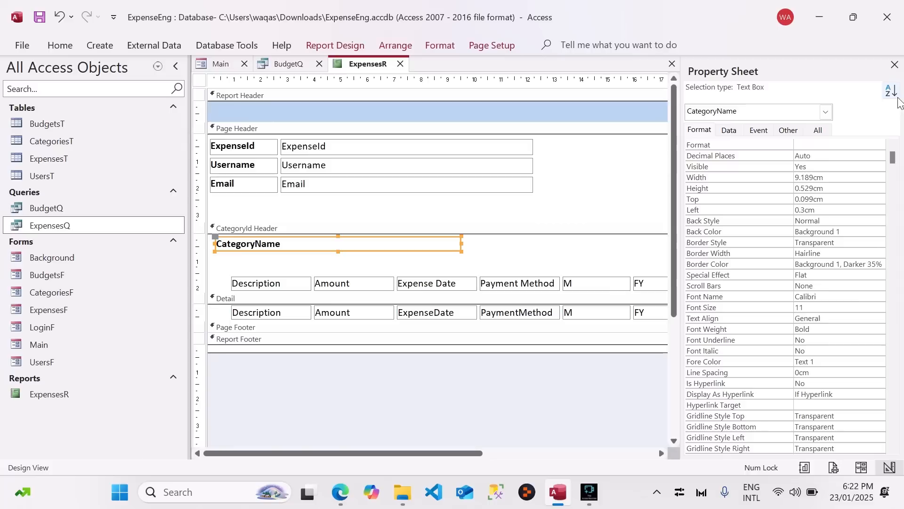
pyautogui.click(895, 61)
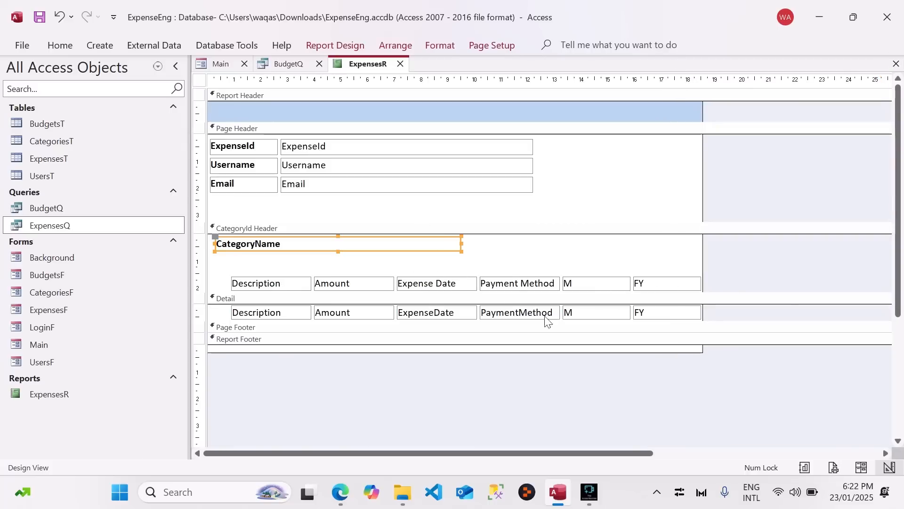
# - Format the column labels from Description to FY in the CategoryId Header as bold, font size 8
pyautogui.moveTo(718, 281); pyautogui.dragTo(182, 282)
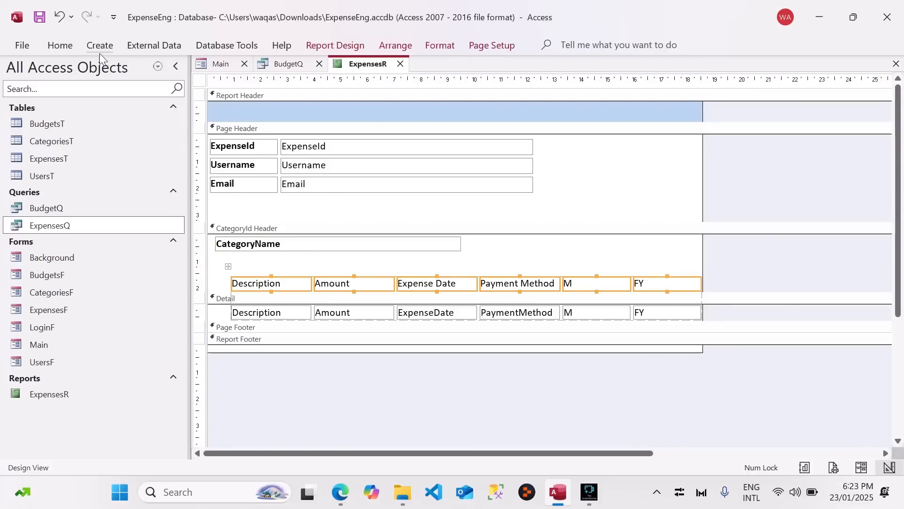
pyautogui.click(60, 45)
pyautogui.click(754, 66)
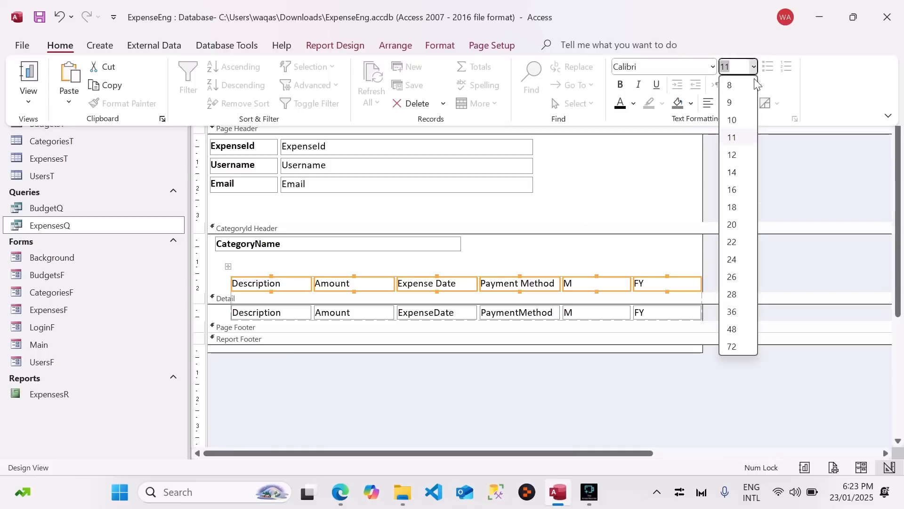
pyautogui.click(735, 82)
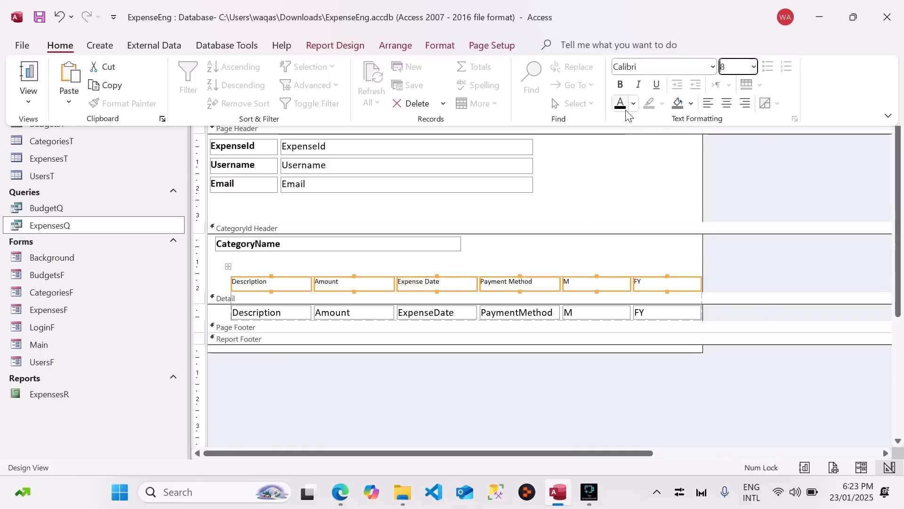
pyautogui.click(620, 85)
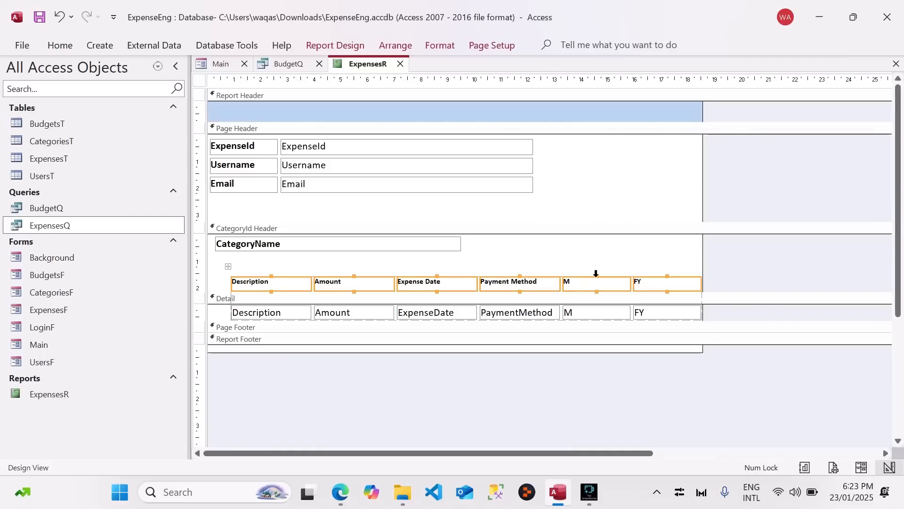
# - Slightly reduce the column labels' height, and hide the M and FY labels and text boxes with Visible No and width 0 cm
pyautogui.moveTo(596, 276); pyautogui.dragTo(596, 279)
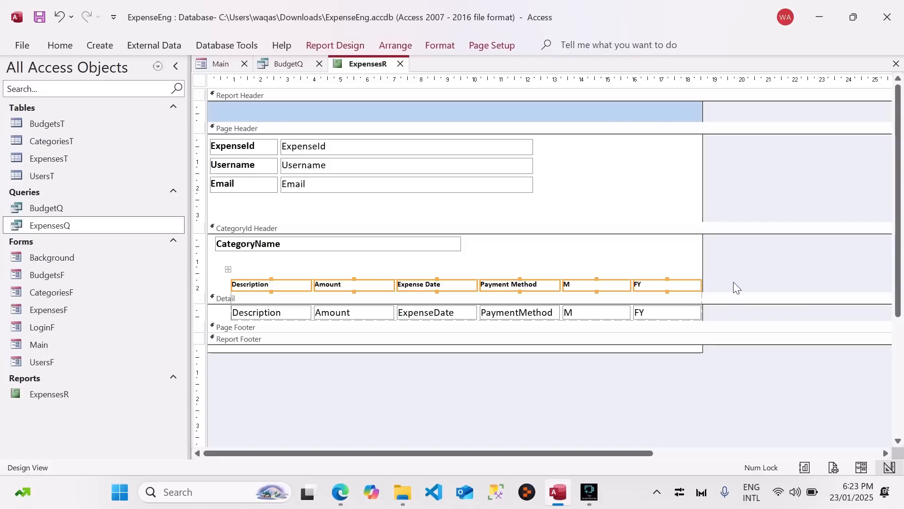
pyautogui.moveTo(598, 263); pyautogui.dragTo(660, 313)
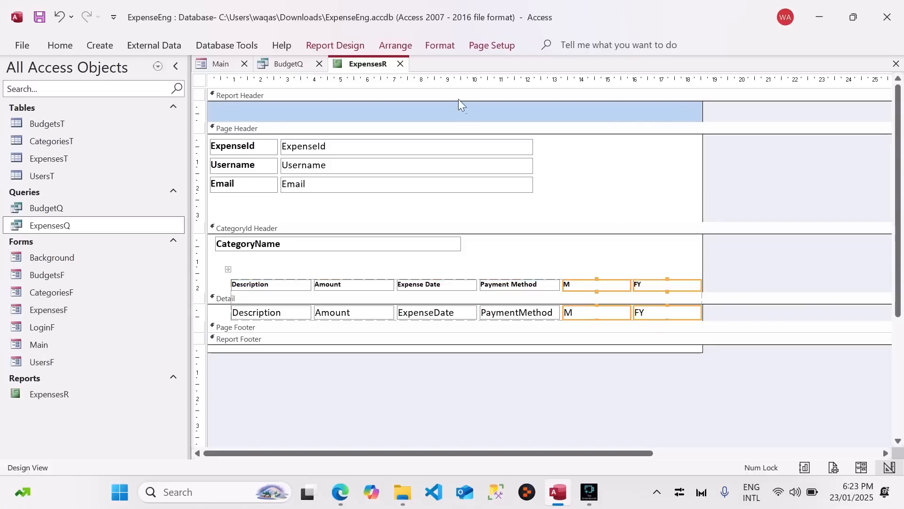
pyautogui.click(322, 41)
pyautogui.click(764, 78)
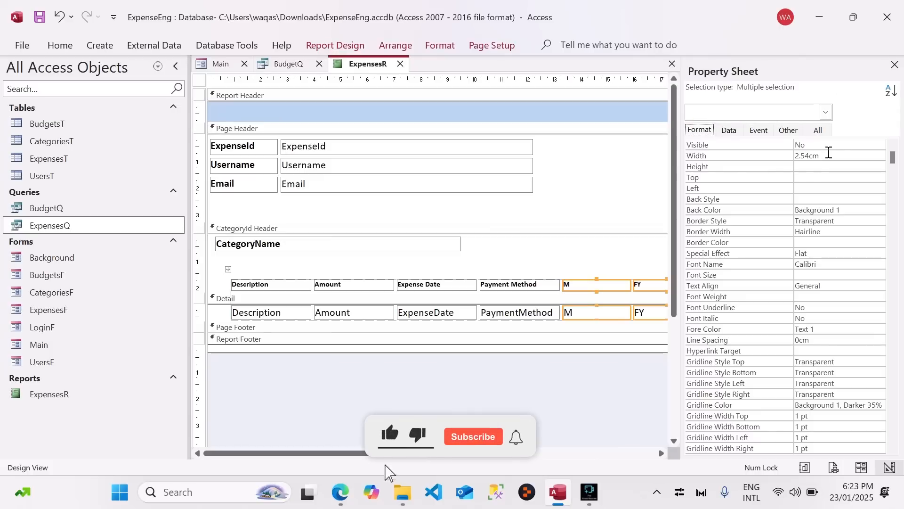
pyautogui.write('0')
pyautogui.press('Return')
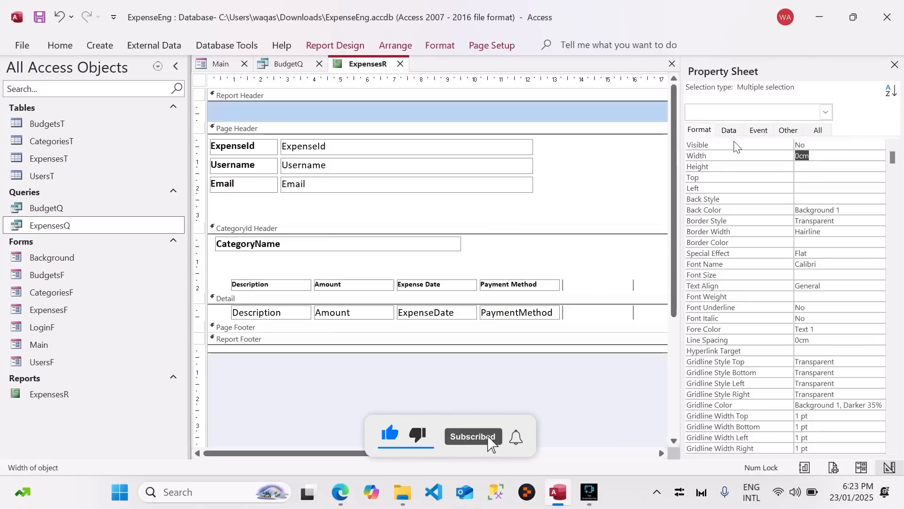
# - Widen the Description column to about 8 cm and close the property sheet
pyautogui.click(299, 283)
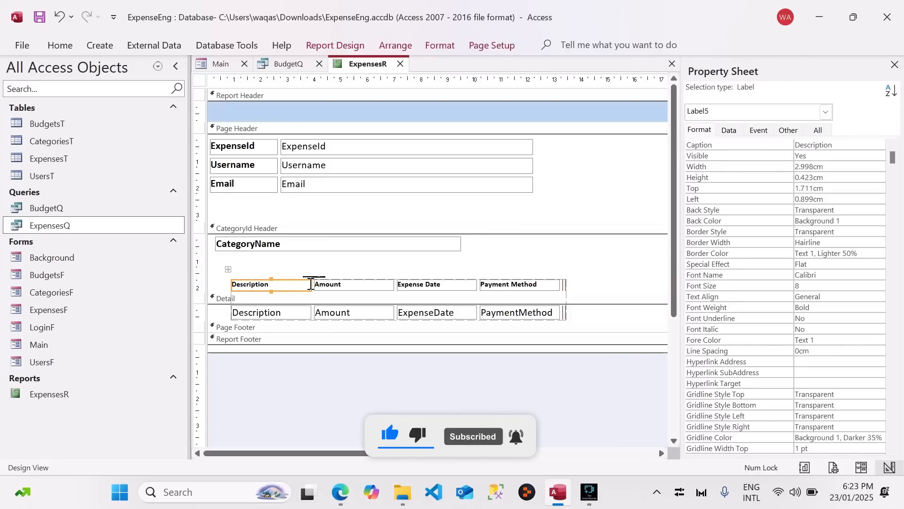
pyautogui.moveTo(310, 284); pyautogui.dragTo(442, 282)
pyautogui.click(895, 64)
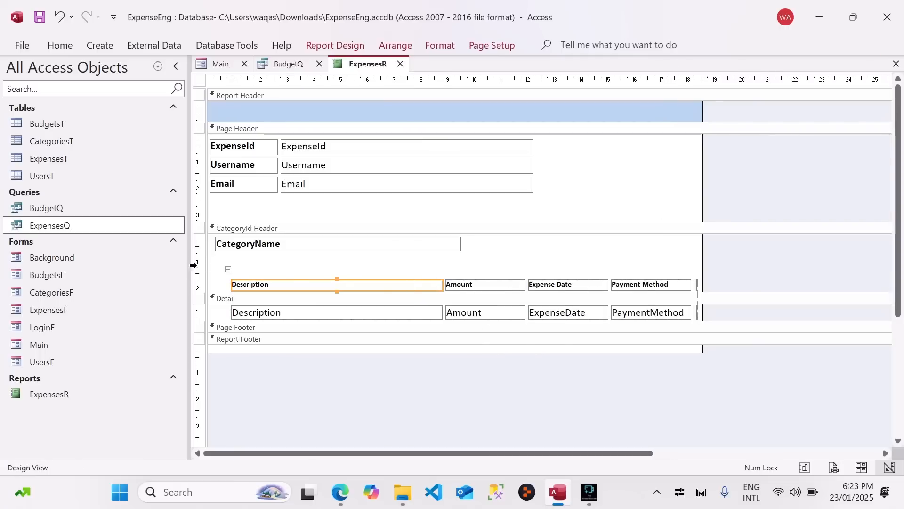
pyautogui.click(229, 269)
pyautogui.click(512, 260)
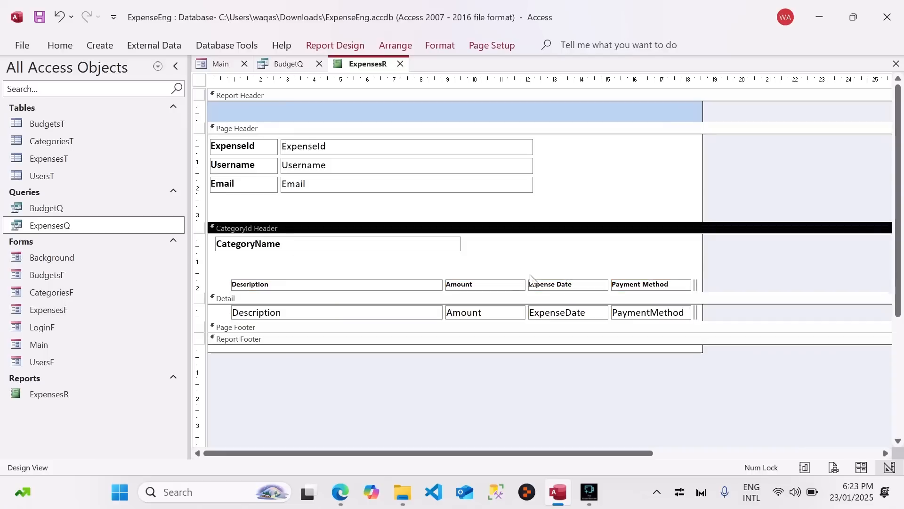
pyautogui.click(727, 318)
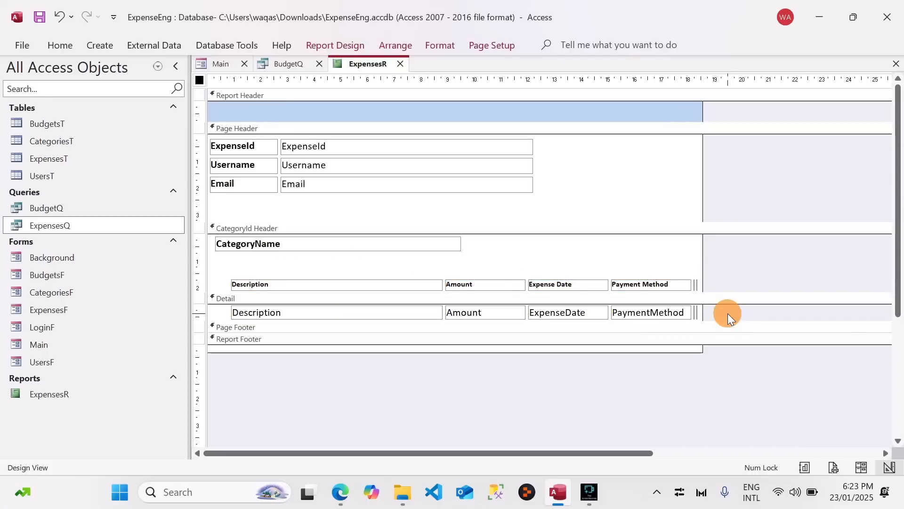
pyautogui.moveTo(199, 315); pyautogui.dragTo(210, 146)
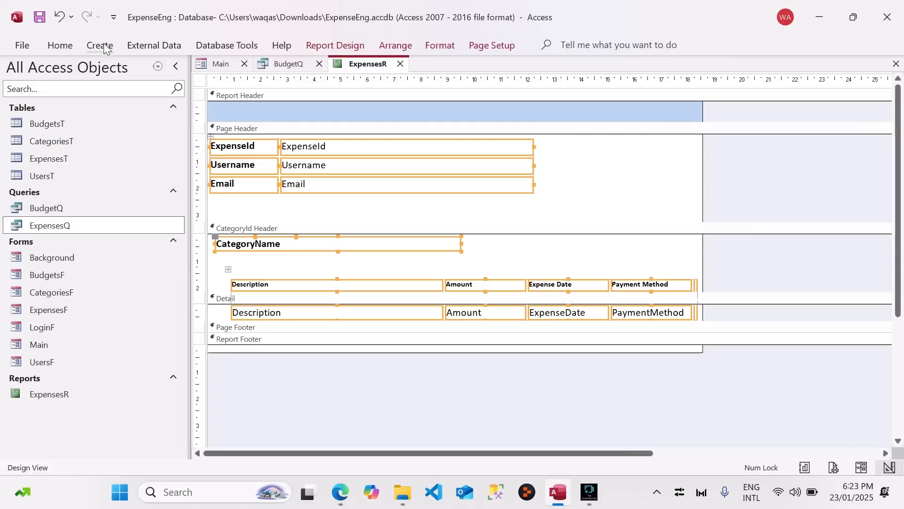
pyautogui.click(60, 45)
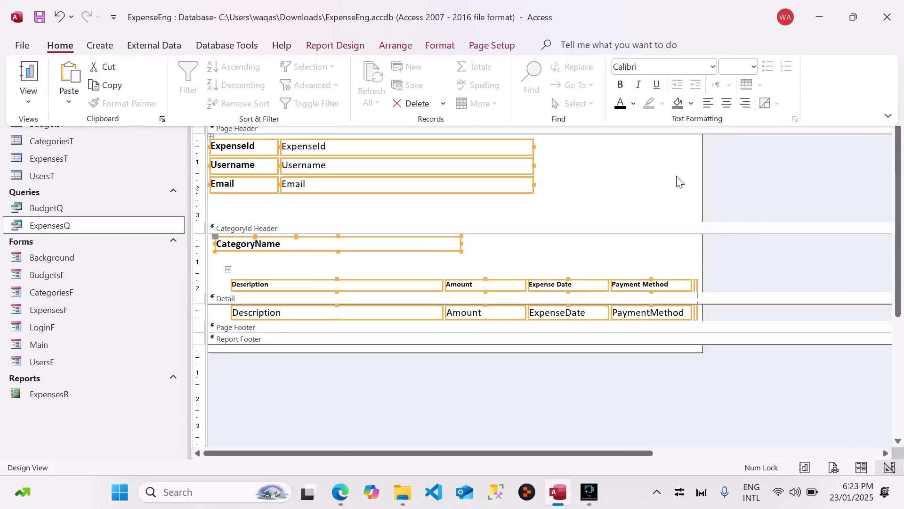
pyautogui.click(678, 181)
# - Center the text of the Amount and Expense Date labels and their Detail text boxes
pyautogui.moveTo(477, 269); pyautogui.dragTo(558, 314)
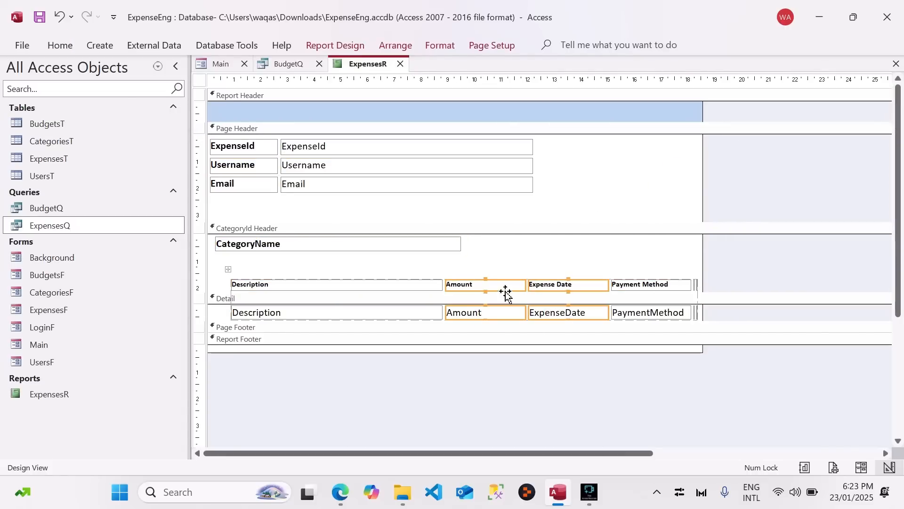
pyautogui.click(60, 45)
pyautogui.click(727, 106)
pyautogui.click(621, 237)
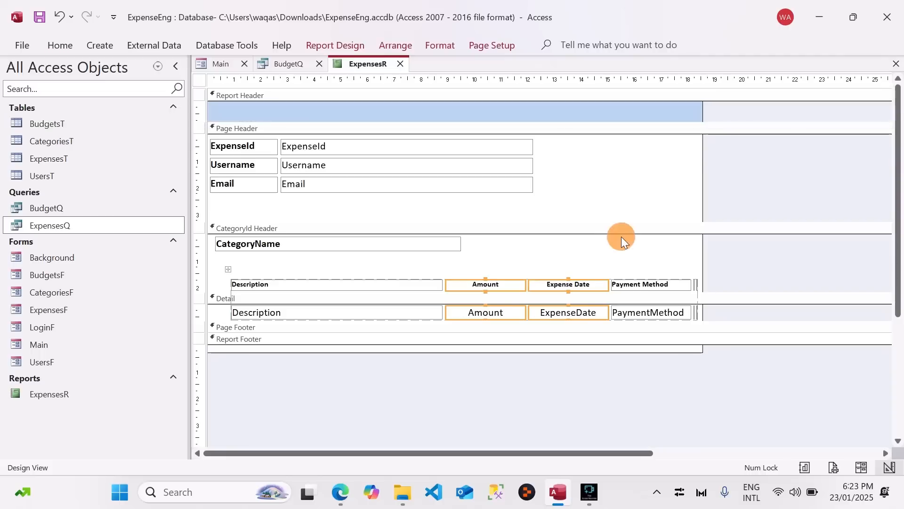
pyautogui.click(570, 249)
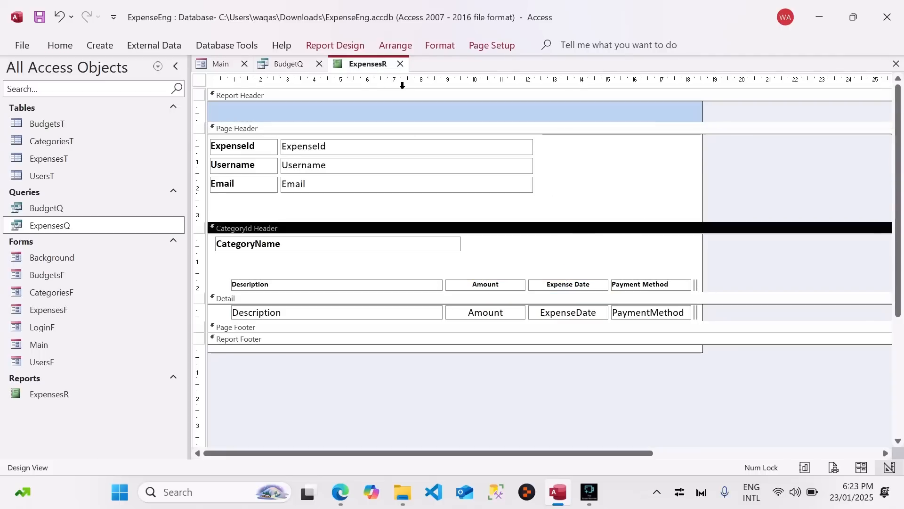
# - Open ExpensesR in Report View and examine the page header details and the expense rows under each category
pyautogui.rightClick(349, 70)
pyautogui.click(349, 68)
pyautogui.rightClick(349, 68)
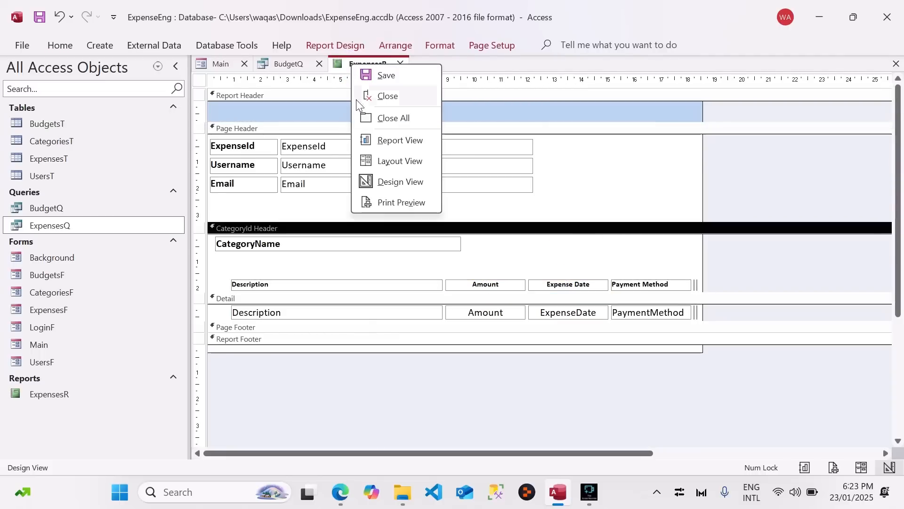
pyautogui.click(385, 141)
pyautogui.moveTo(396, 84); pyautogui.dragTo(377, 31)
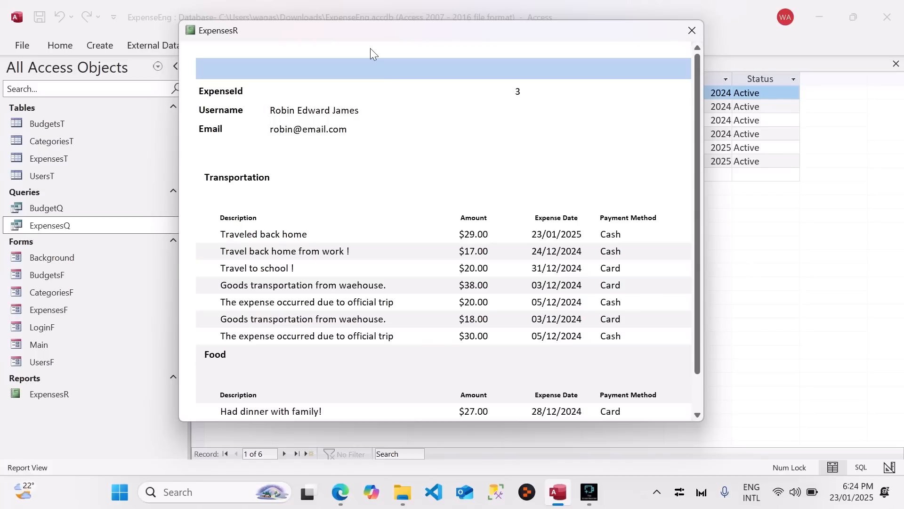
pyautogui.scroll(2, 427, 222)
pyautogui.click(291, 89)
pyautogui.click(527, 90)
pyautogui.click(273, 88)
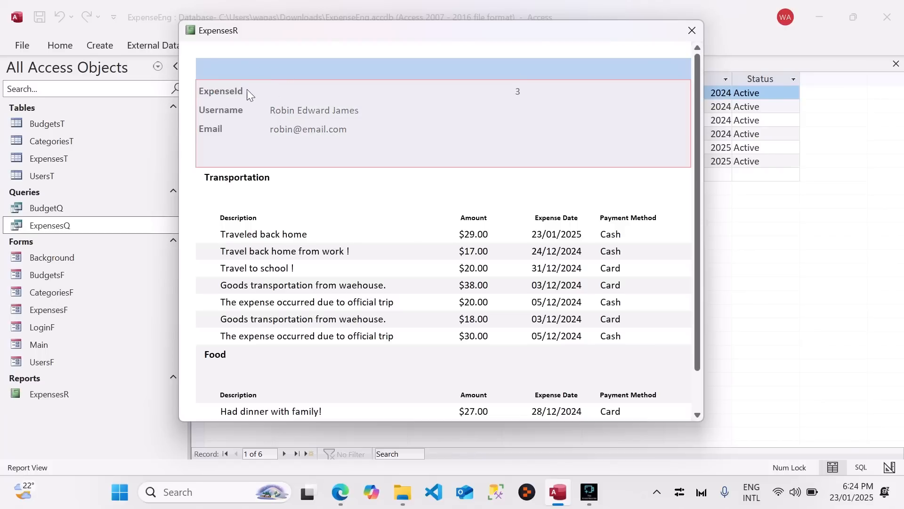
pyautogui.scroll(-2, 361, 315)
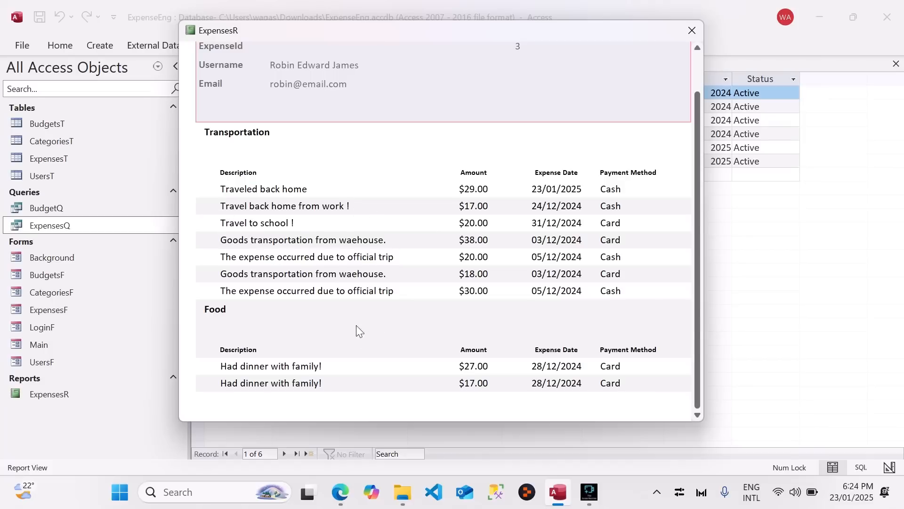
pyautogui.scroll(3, 375, 295)
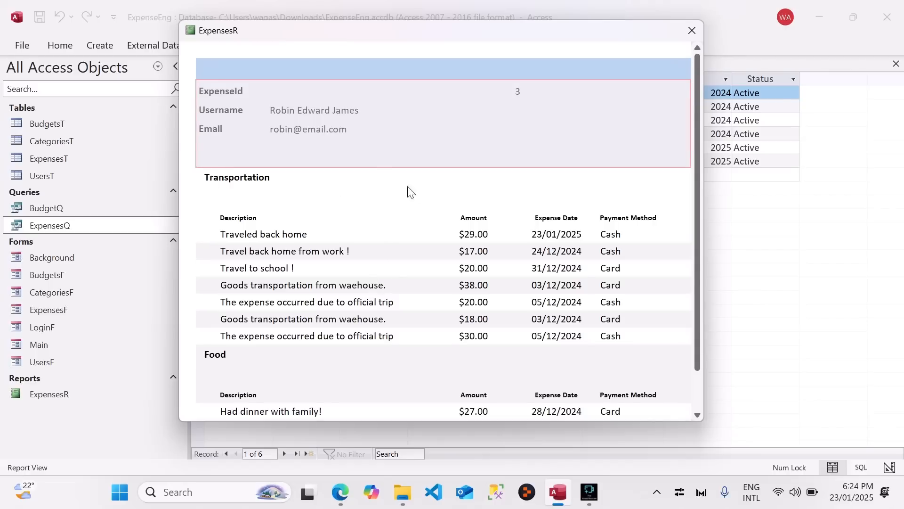
# - Return the report to Design View and left-align the ExpenseId, Username and Email text boxes in the Page Header
pyautogui.rightClick(428, 192)
pyautogui.click(454, 233)
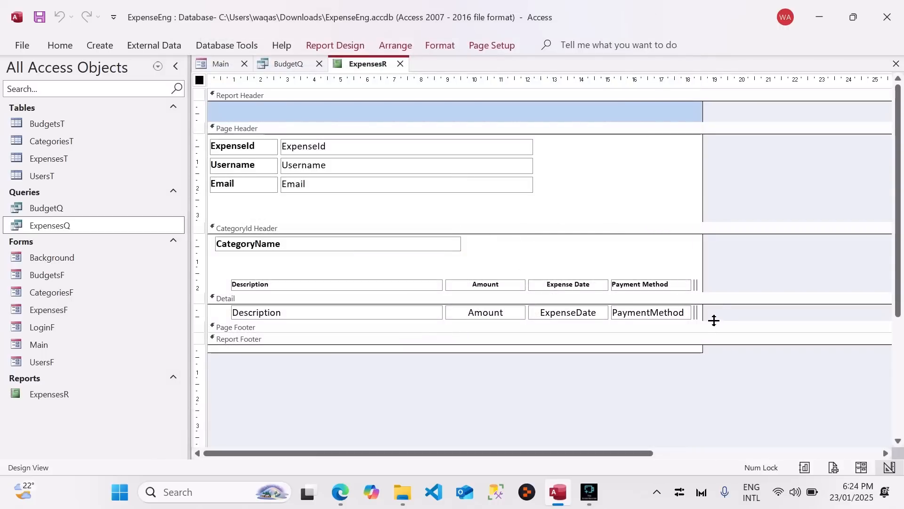
pyautogui.moveTo(559, 135); pyautogui.dragTo(490, 200)
pyautogui.click(60, 45)
pyautogui.click(709, 106)
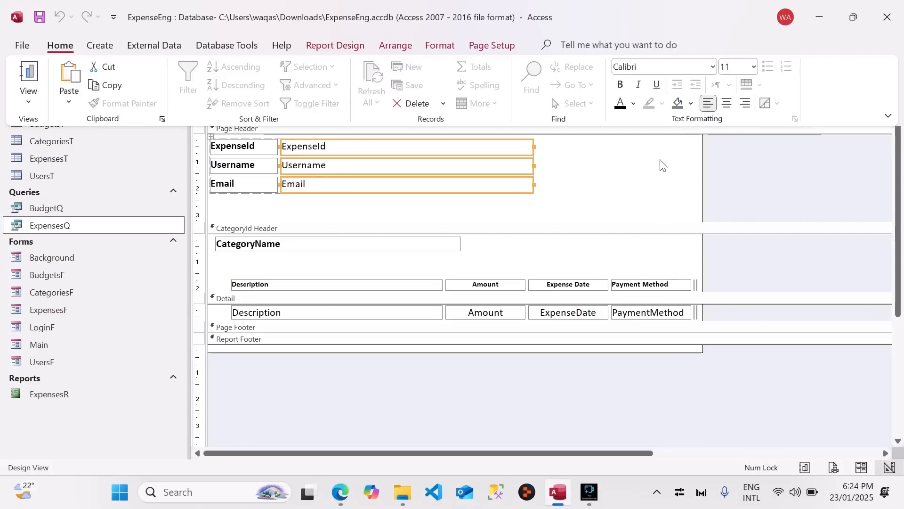
pyautogui.click(611, 172)
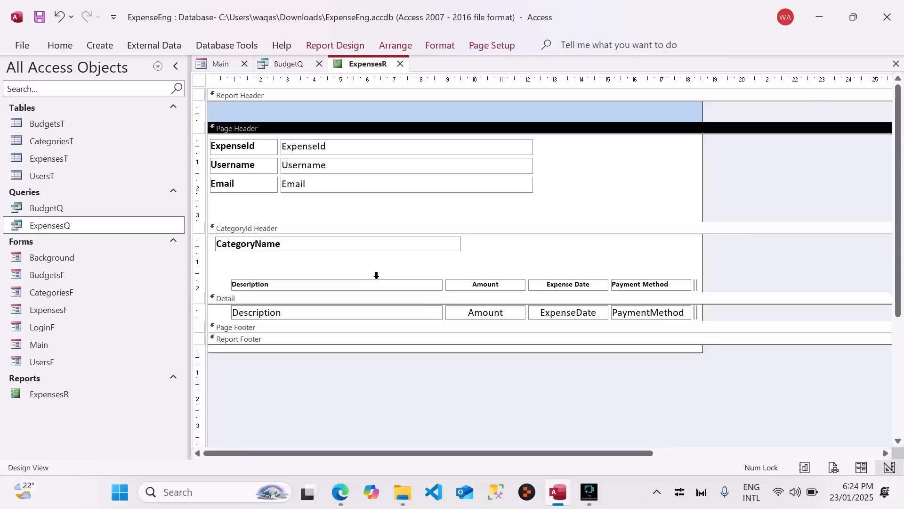
# - Add a horizontal line about 17 cm long beneath the Detail text boxes, from Description to PaymentMethod, and fit the section height to it
pyautogui.moveTo(751, 320); pyautogui.dragTo(752, 333)
pyautogui.click(330, 44)
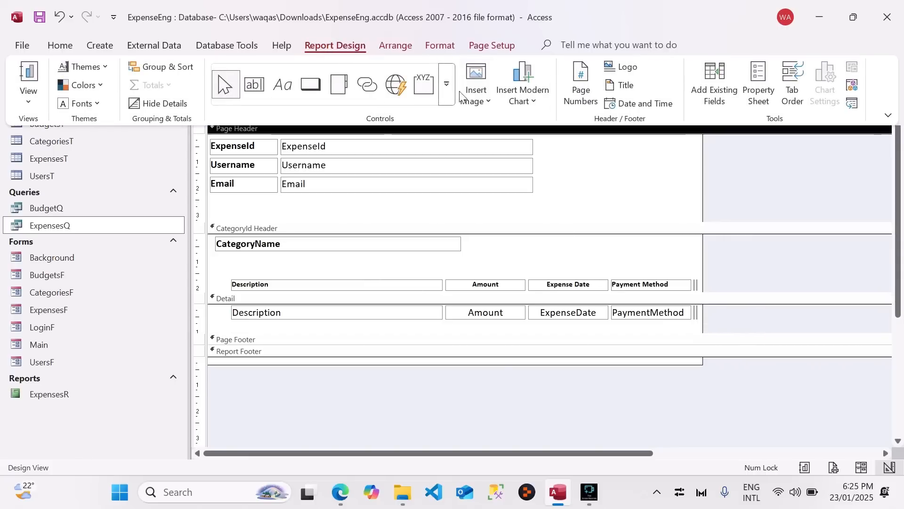
pyautogui.click(447, 92)
pyautogui.click(285, 106)
pyautogui.click(237, 324)
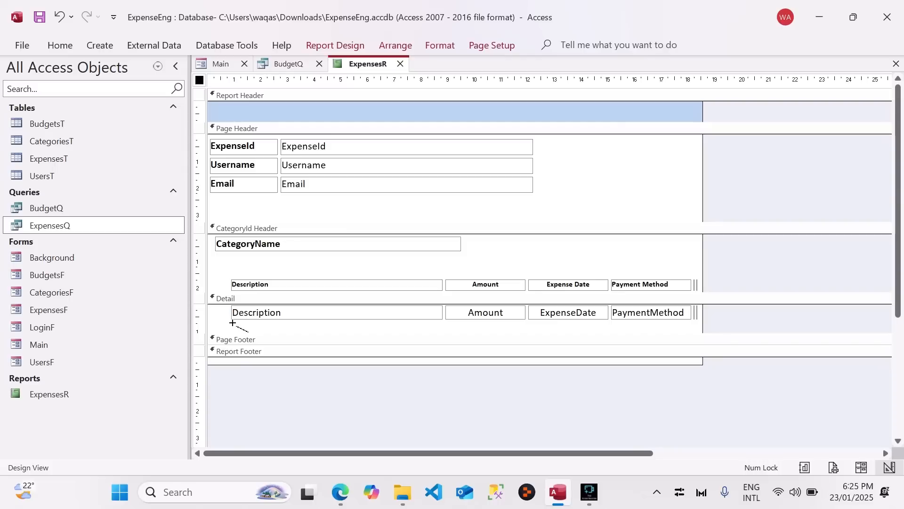
pyautogui.moveTo(231, 320); pyautogui.dragTo(691, 321)
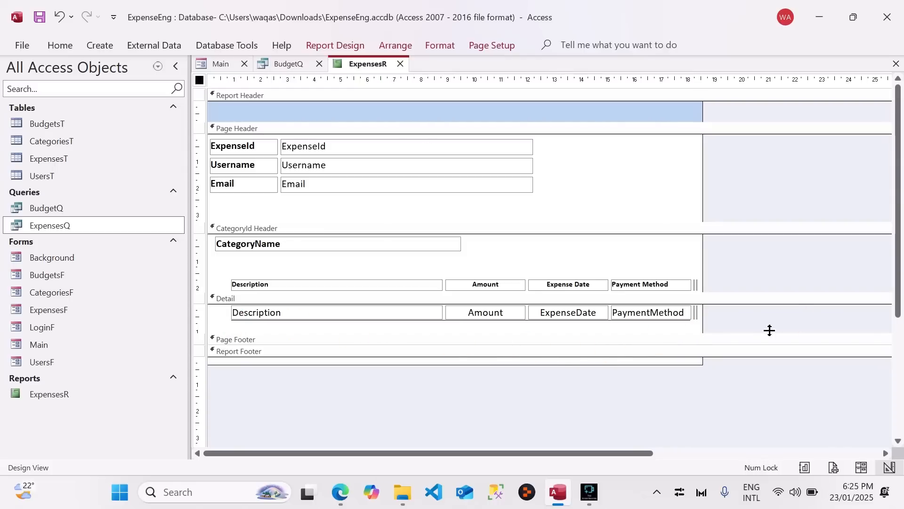
pyautogui.click(691, 320)
pyautogui.moveTo(691, 318); pyautogui.dragTo(691, 318)
pyautogui.click(744, 318)
pyautogui.moveTo(740, 336); pyautogui.dragTo(723, 281)
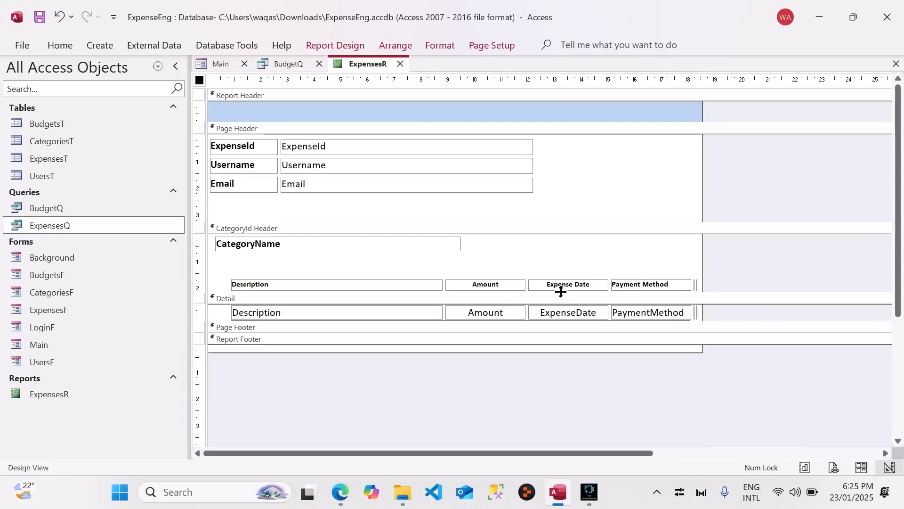
# - Set the Detail section's alternate fill color to white
pyautogui.rightClick(429, 296)
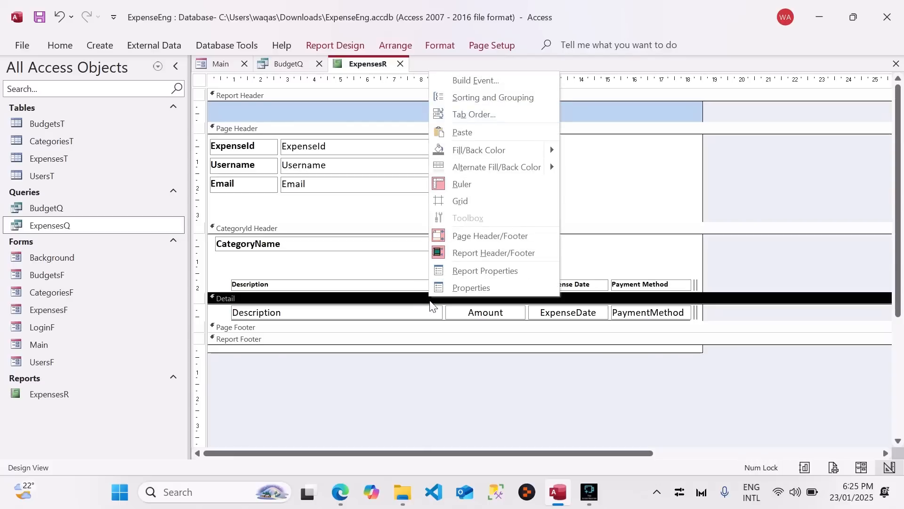
pyautogui.moveTo(550, 165)
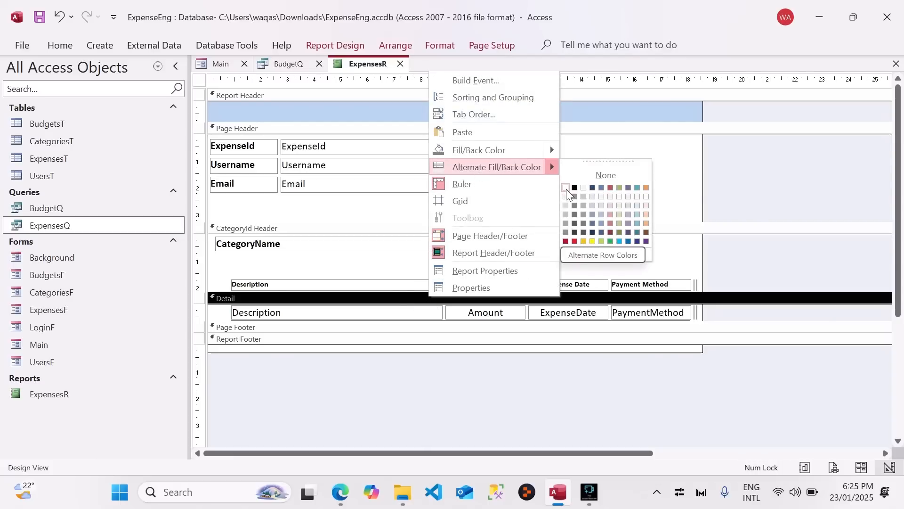
pyautogui.click(566, 189)
pyautogui.click(601, 243)
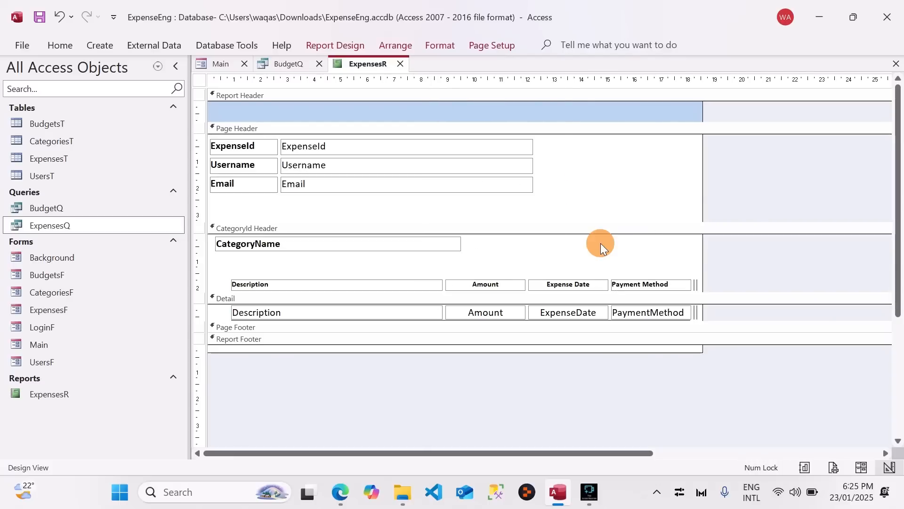
# - Set both the fill color and the alternate fill color of the CategoryId Header section to light grey
pyautogui.rightClick(499, 225)
pyautogui.moveTo(544, 302)
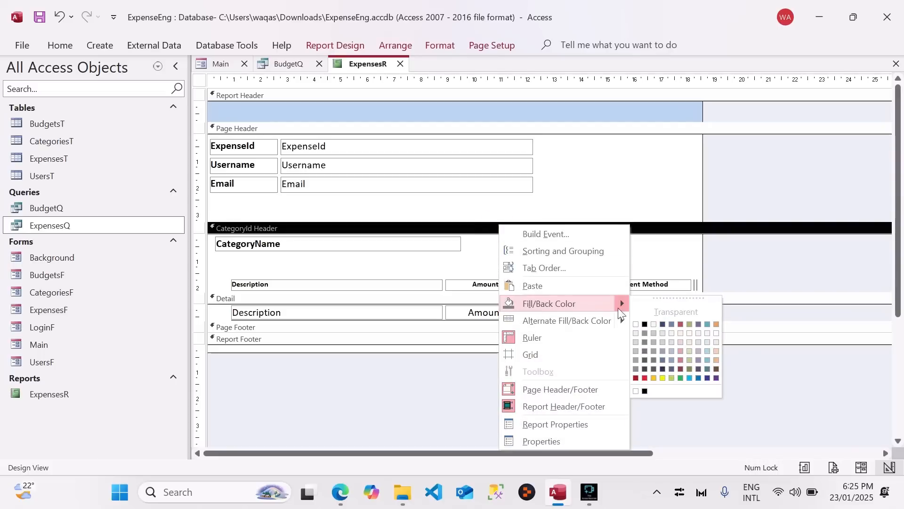
pyautogui.click(633, 332)
pyautogui.rightClick(577, 237)
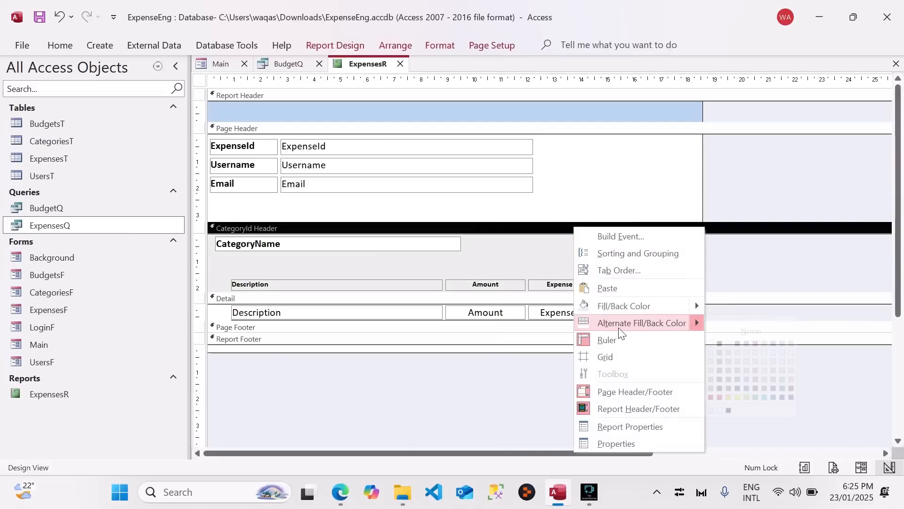
pyautogui.moveTo(696, 318)
pyautogui.click(711, 352)
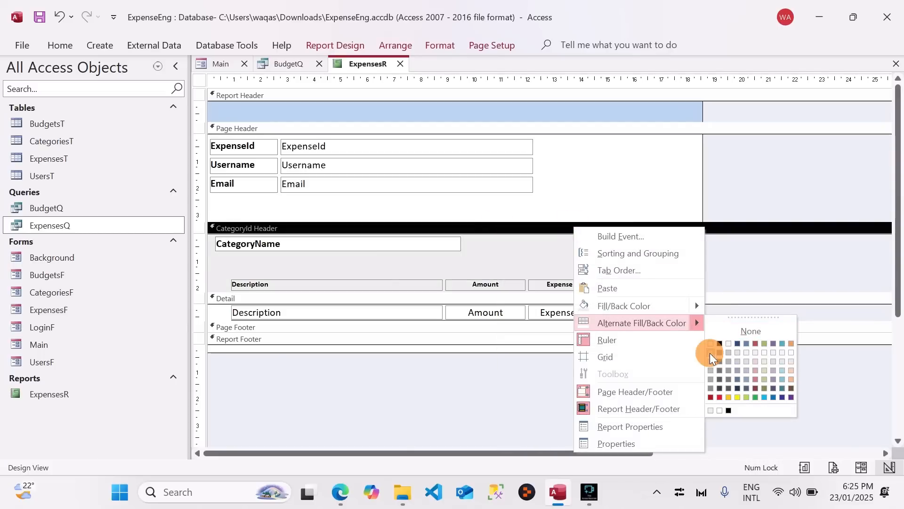
# - Set the fill of the CategoryName text box to transparent
pyautogui.click(375, 249)
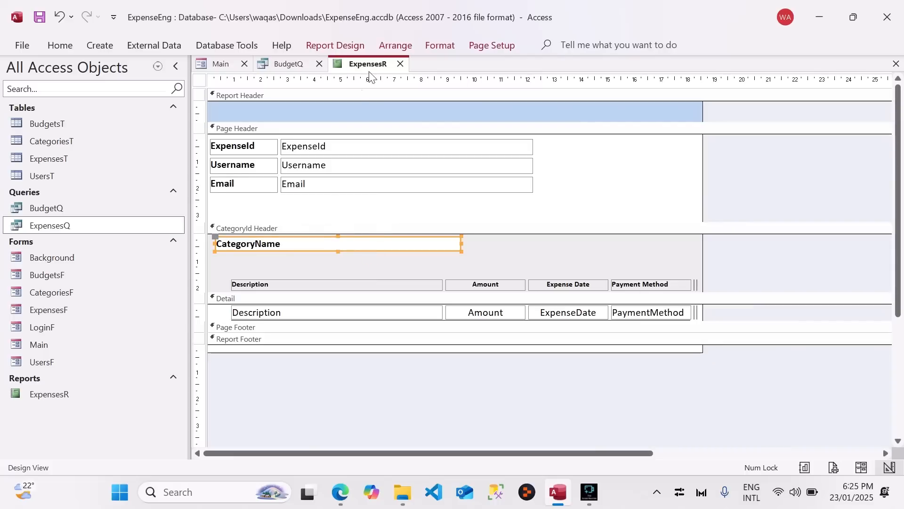
pyautogui.click(438, 45)
pyautogui.click(659, 66)
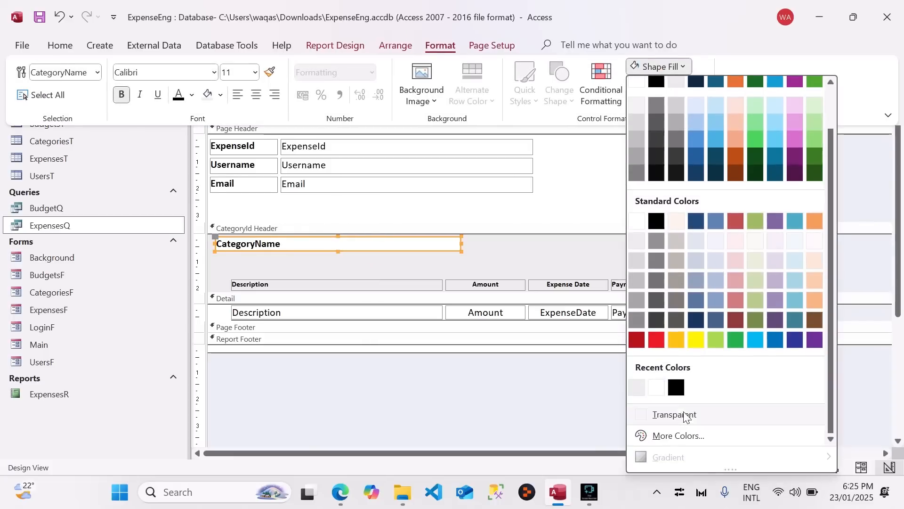
pyautogui.click(679, 413)
pyautogui.click(470, 383)
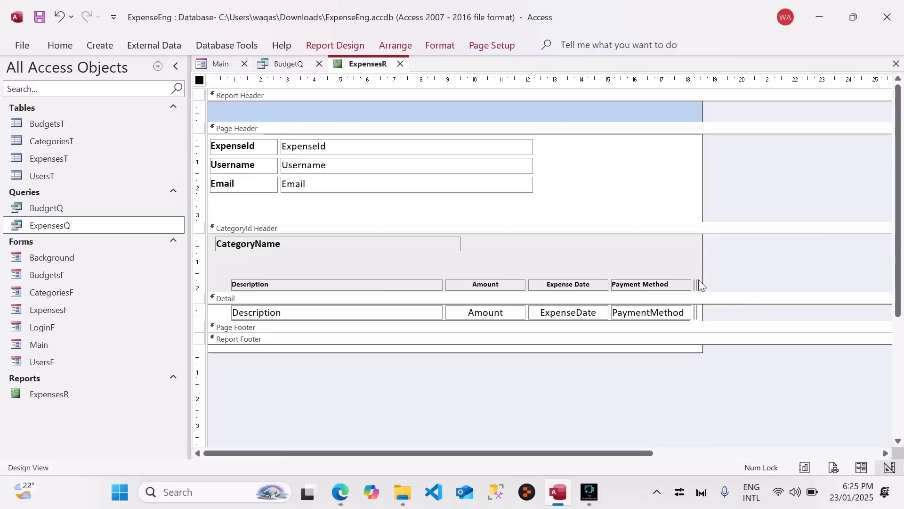
# - Shorten the Page Header section to about 2.6 cm and review the whole report in Report View
pyautogui.moveTo(487, 221); pyautogui.dragTo(480, 203)
pyautogui.click(654, 369)
pyautogui.rightClick(363, 66)
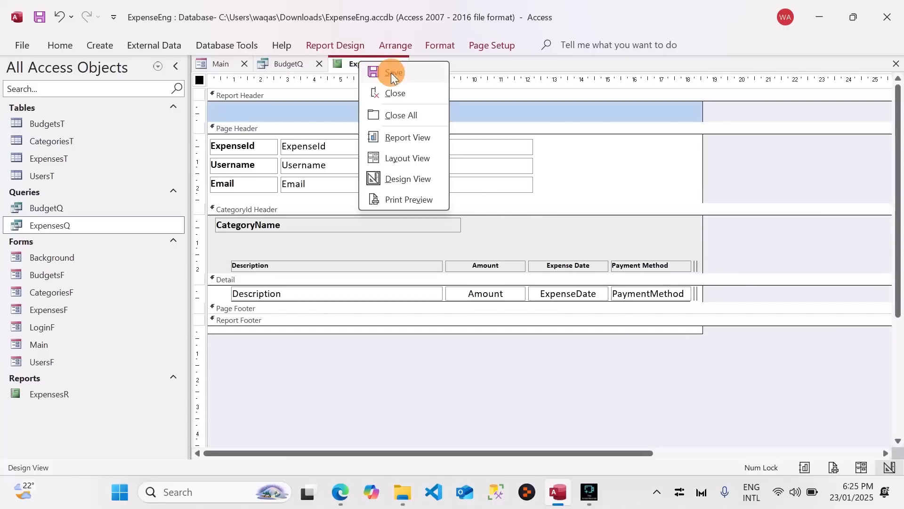
pyautogui.click(398, 137)
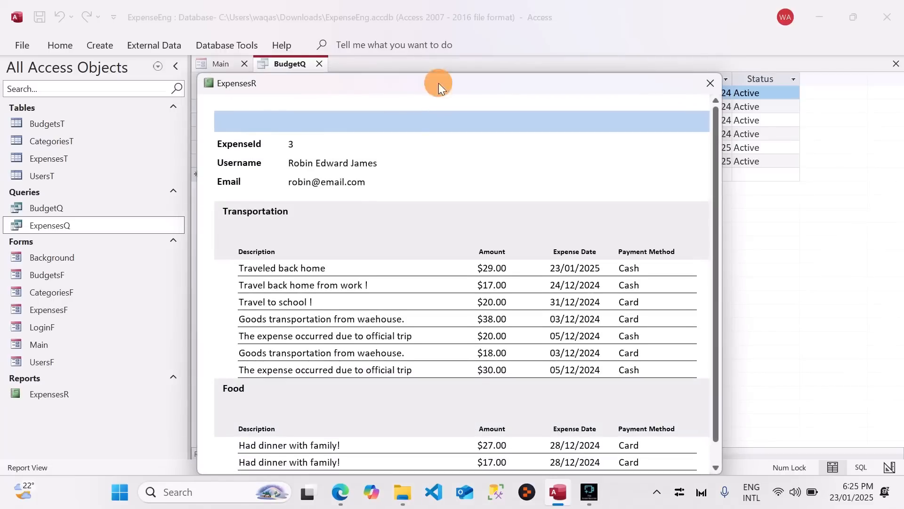
pyautogui.moveTo(439, 83); pyautogui.dragTo(384, 40)
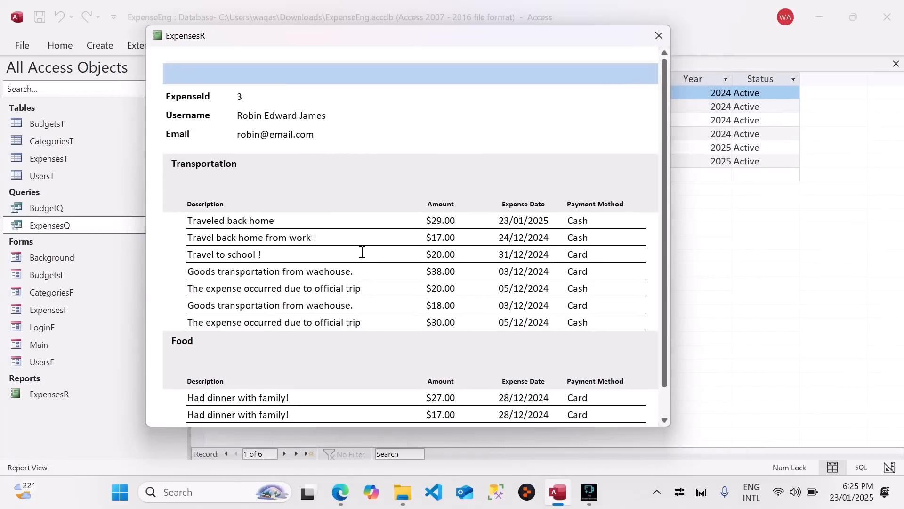
pyautogui.scroll(-1, 363, 252)
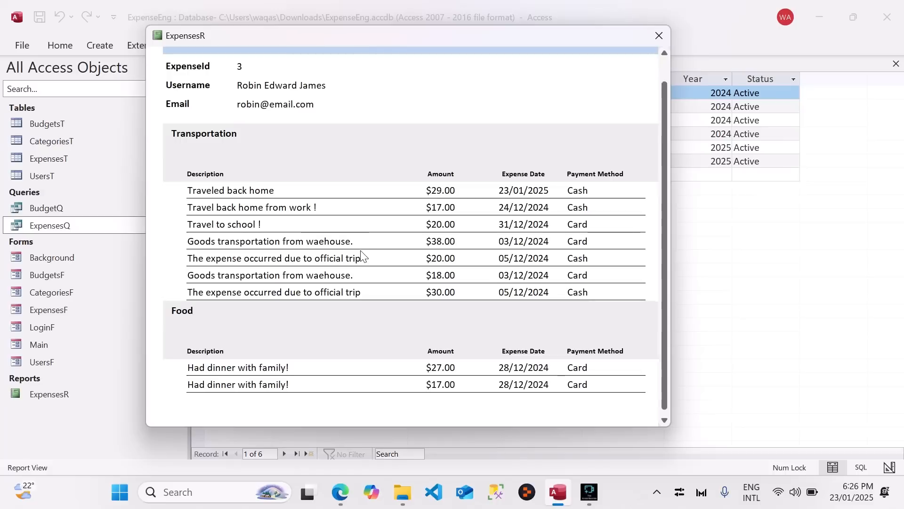
pyautogui.scroll(1, 360, 247)
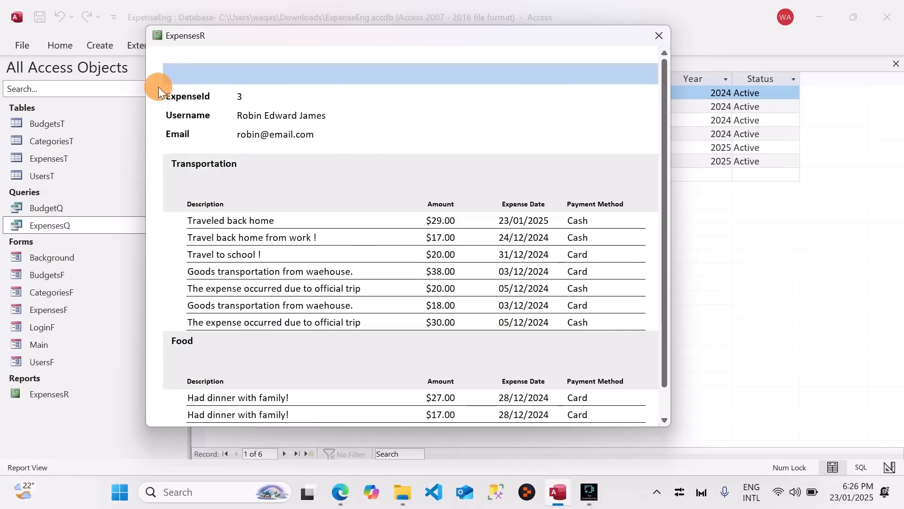
pyautogui.moveTo(158, 87); pyautogui.dragTo(160, 254)
pyautogui.click(266, 151)
pyautogui.click(271, 115)
pyautogui.rightClick(333, 44)
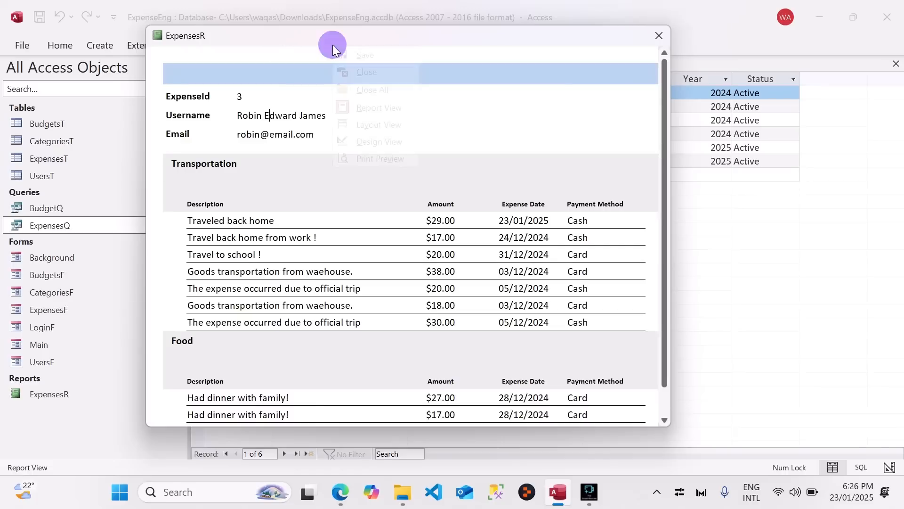
pyautogui.click(290, 104)
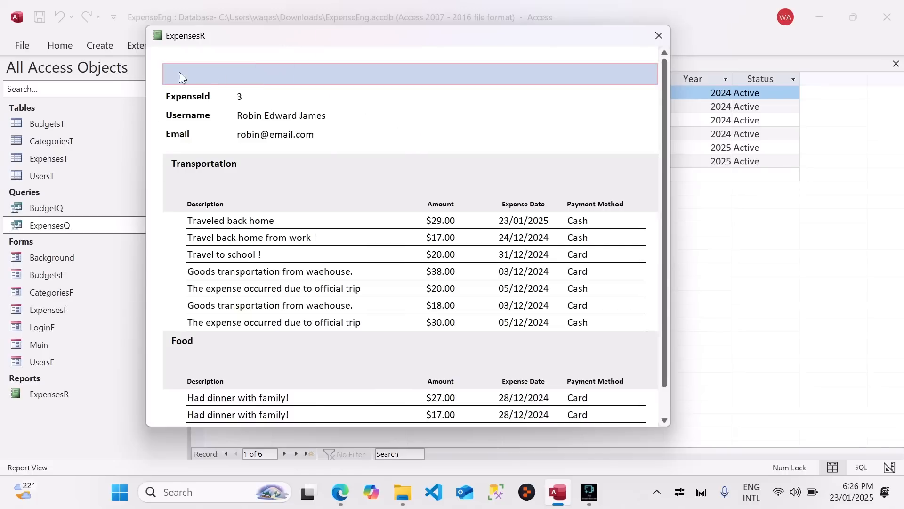
# - Return the ExpensesR report to Design View and show the properties of its Report Header section
pyautogui.moveTo(383, 38); pyautogui.dragTo(351, 72)
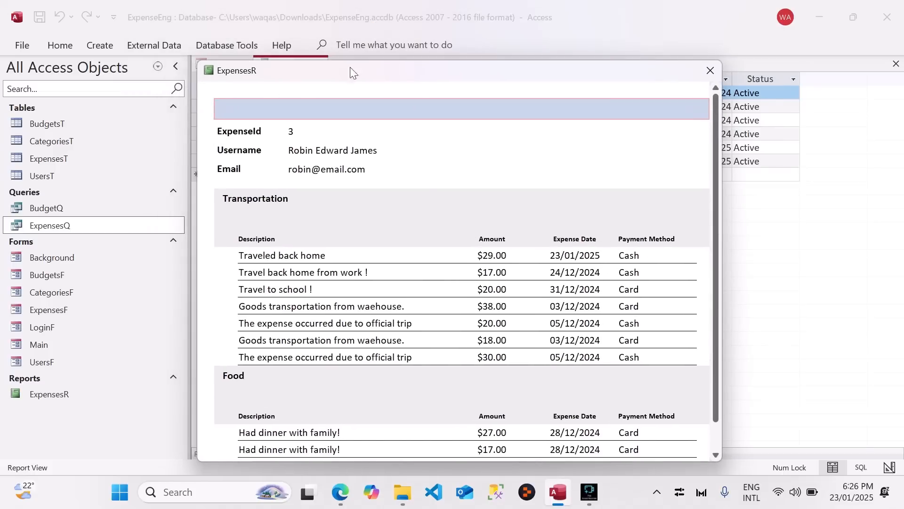
pyautogui.rightClick(362, 81)
pyautogui.click(393, 173)
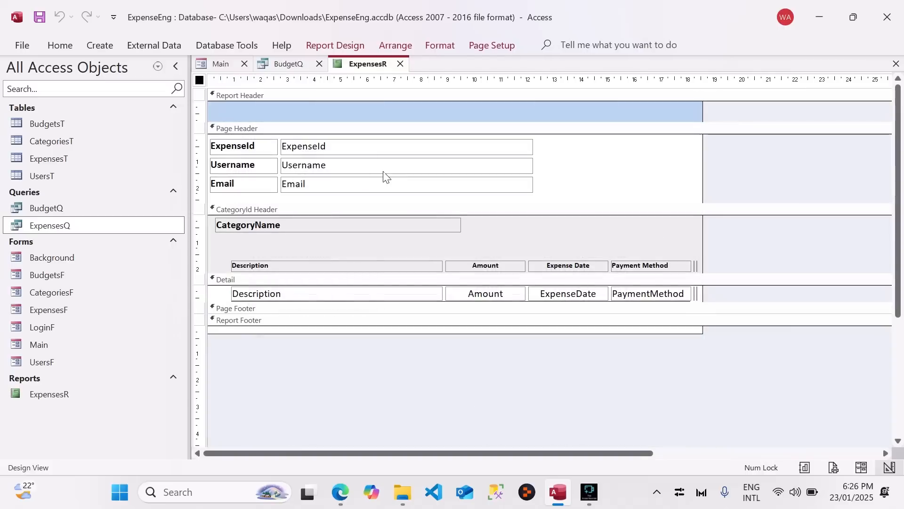
pyautogui.click(331, 46)
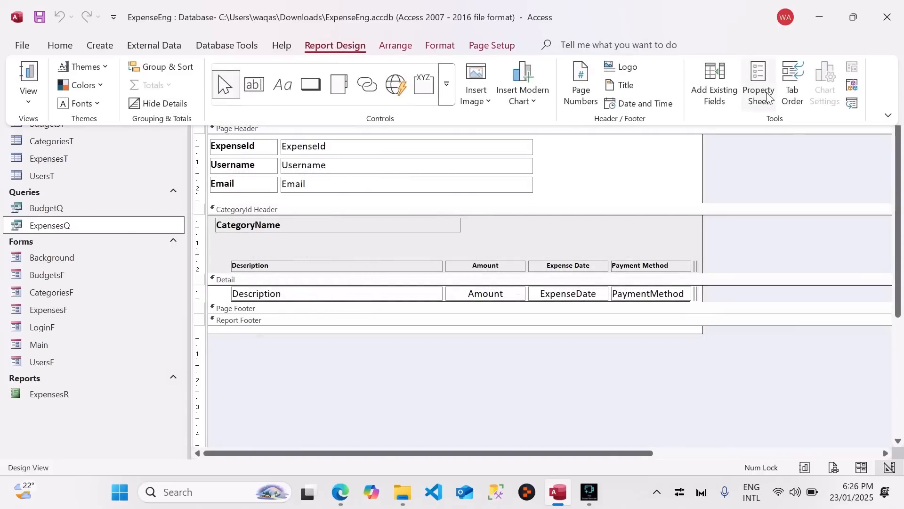
pyautogui.click(755, 90)
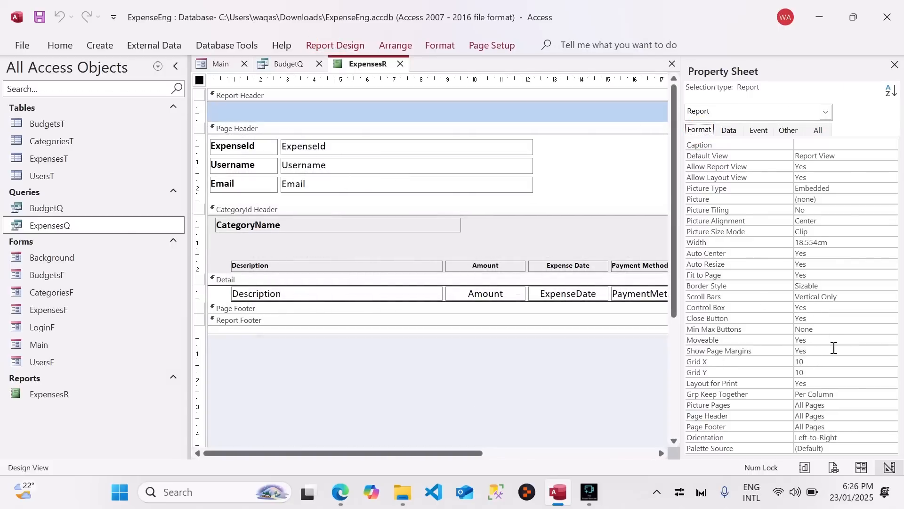
pyautogui.click(396, 104)
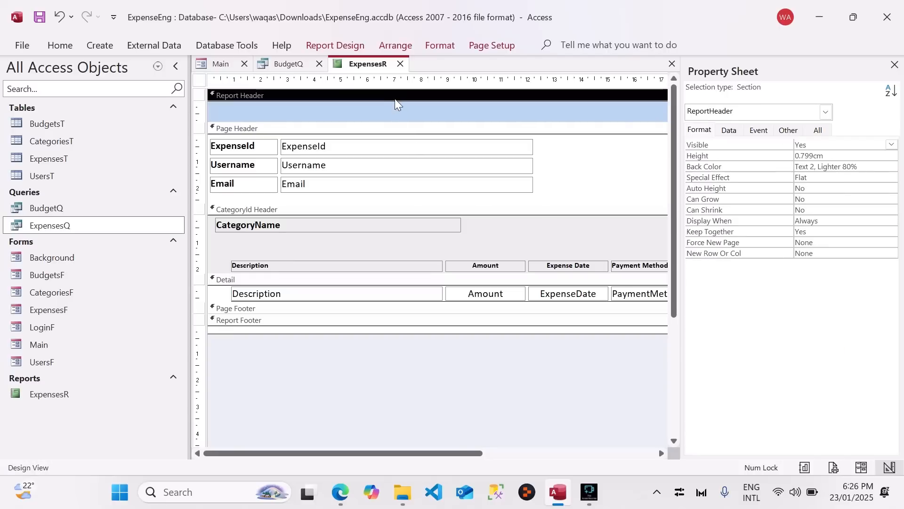
# - Copy the back color Accent 5, Lighter 40% from the Main form's header and apply it to the ExpensesR Report Header section
pyautogui.click(220, 63)
pyautogui.click(418, 104)
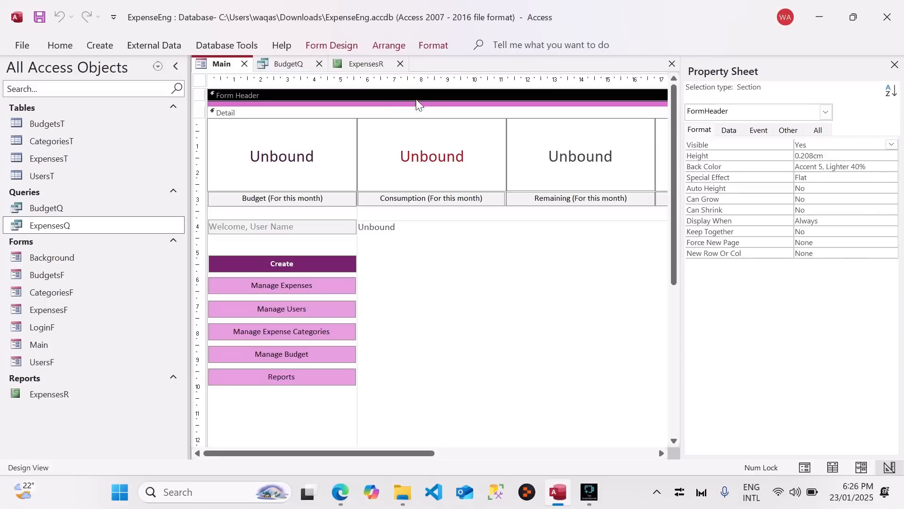
pyautogui.moveTo(868, 167); pyautogui.dragTo(779, 172)
pyautogui.hotkey('ctrl', 'c')
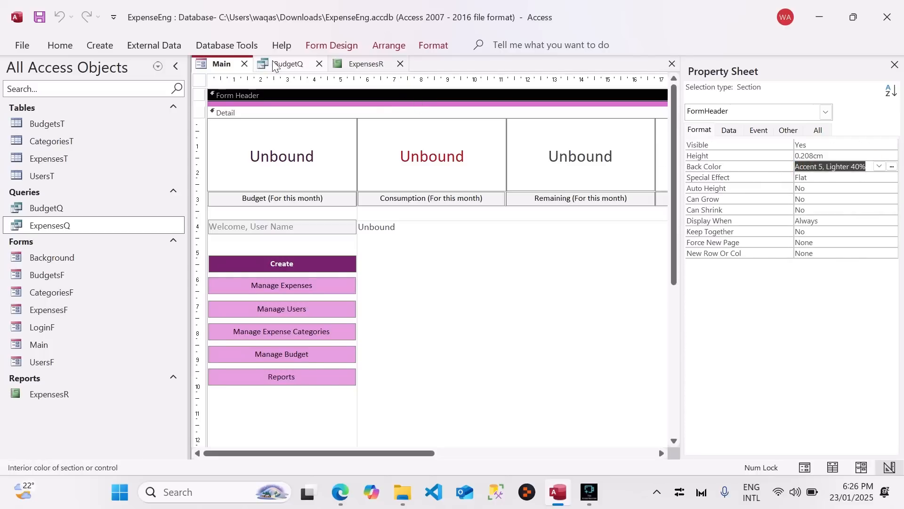
pyautogui.click(369, 65)
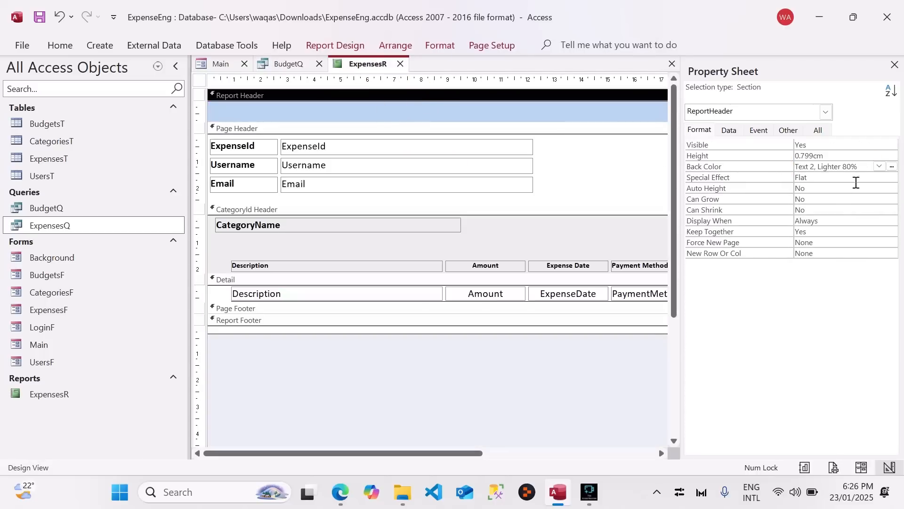
pyautogui.moveTo(866, 166); pyautogui.dragTo(782, 166)
pyautogui.hotkey('ctrl', 'v')
pyautogui.press('Return')
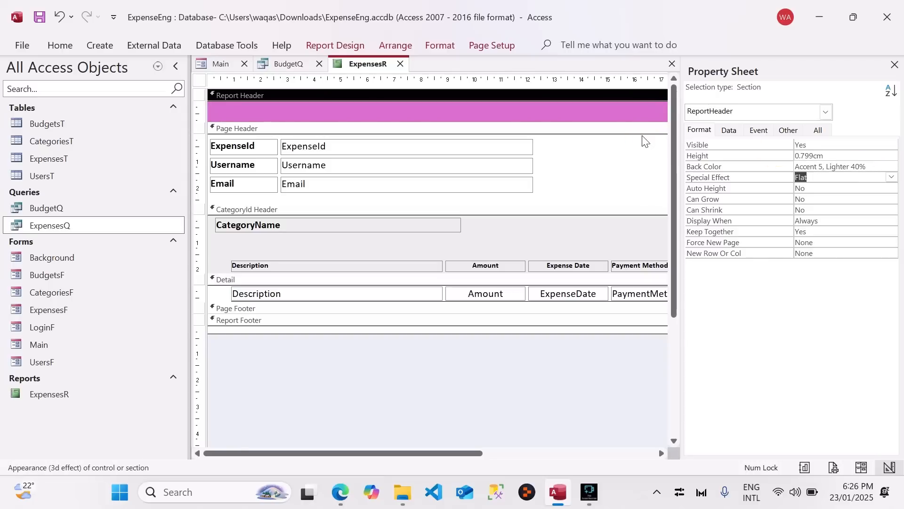
# - Reduce the Report Header section's height to about 0.2 cm and display the report in Report View
pyautogui.moveTo(508, 122); pyautogui.dragTo(501, 105)
pyautogui.rightClick(340, 65)
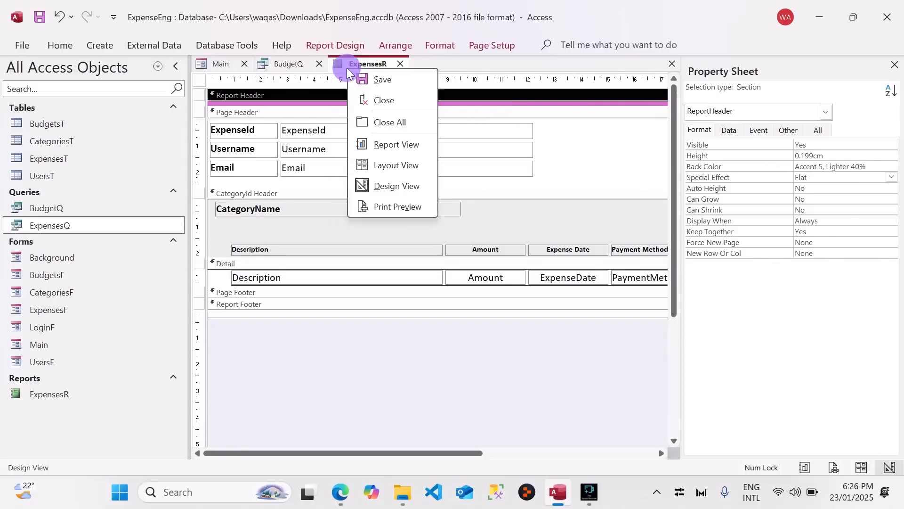
pyautogui.click(392, 144)
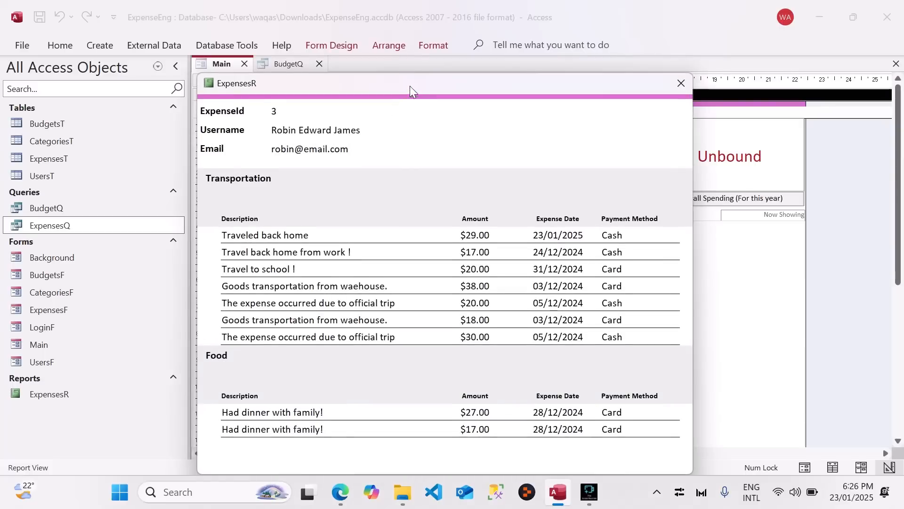
pyautogui.moveTo(410, 86); pyautogui.dragTo(392, 39)
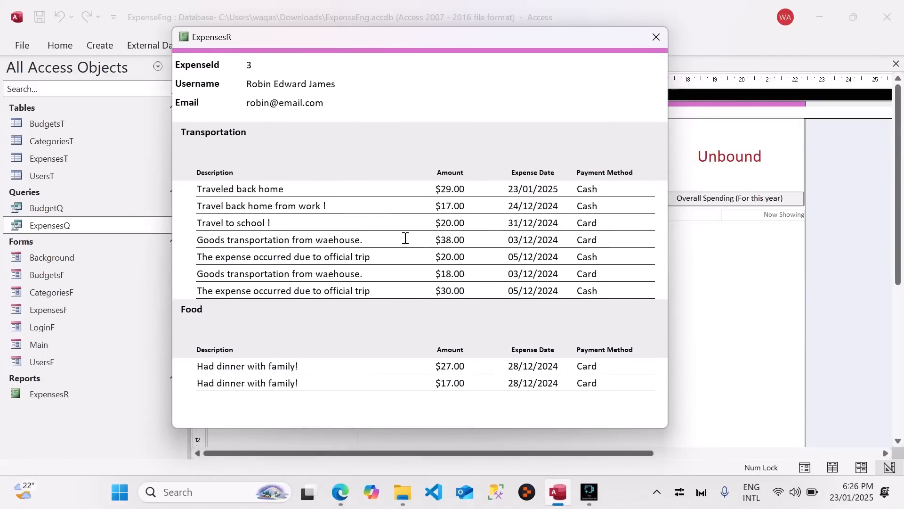